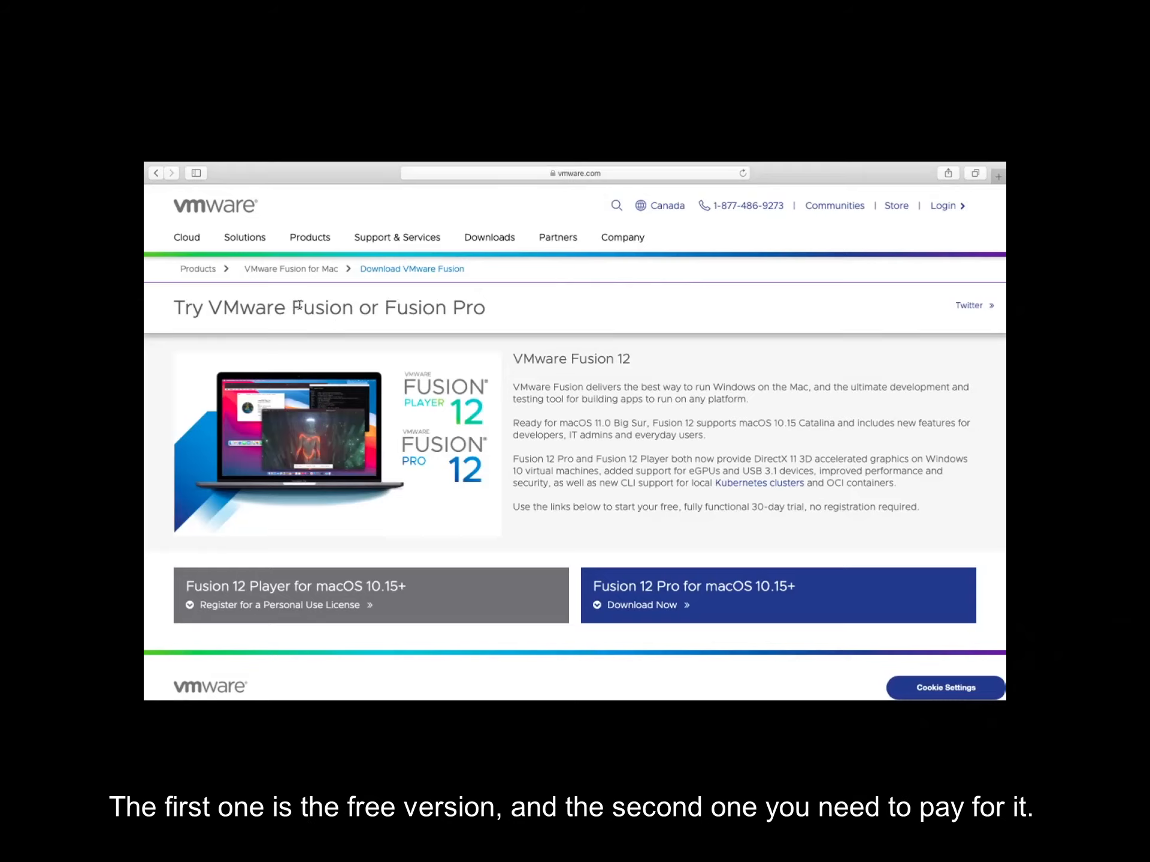
Open the registration page for the free Fusion 12 Player personal use license
scroll(299, 305, down, 2)
scroll(300, 305, up, 2)
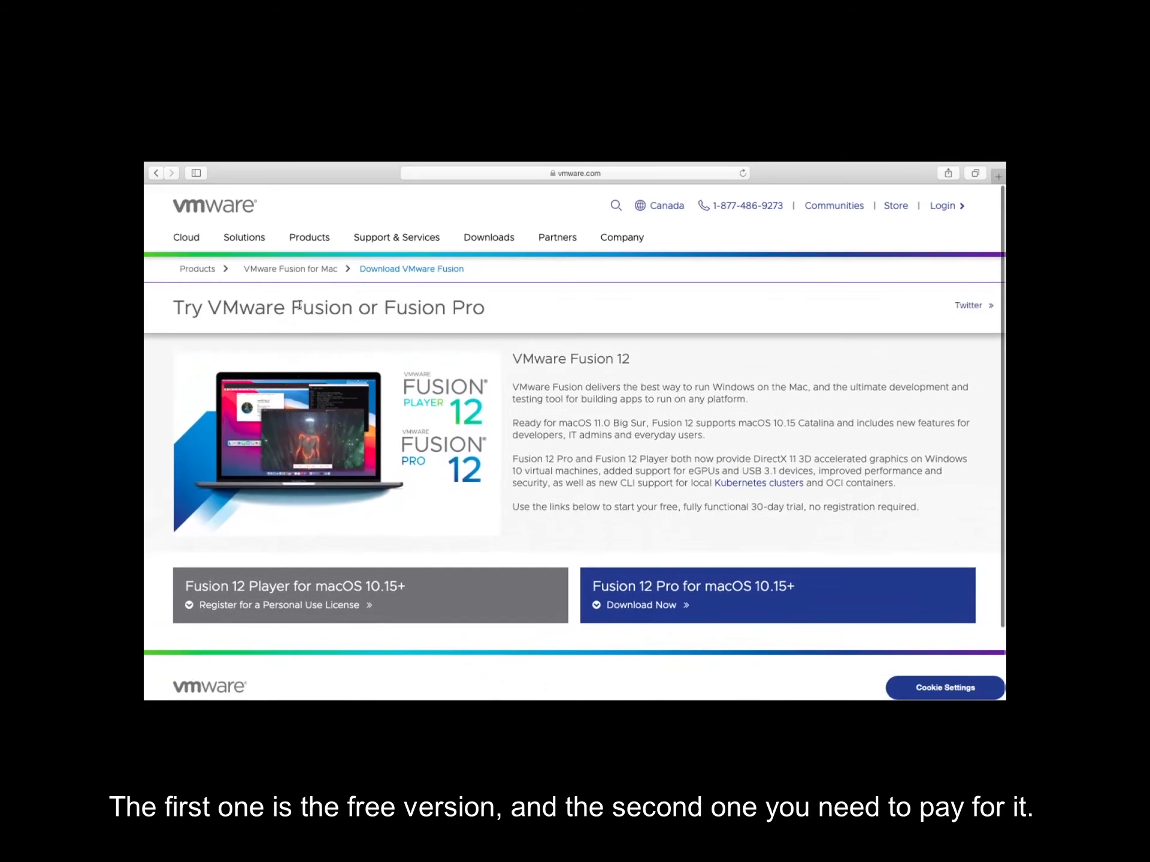
scroll(299, 305, down, 2)
scroll(299, 304, down, 1)
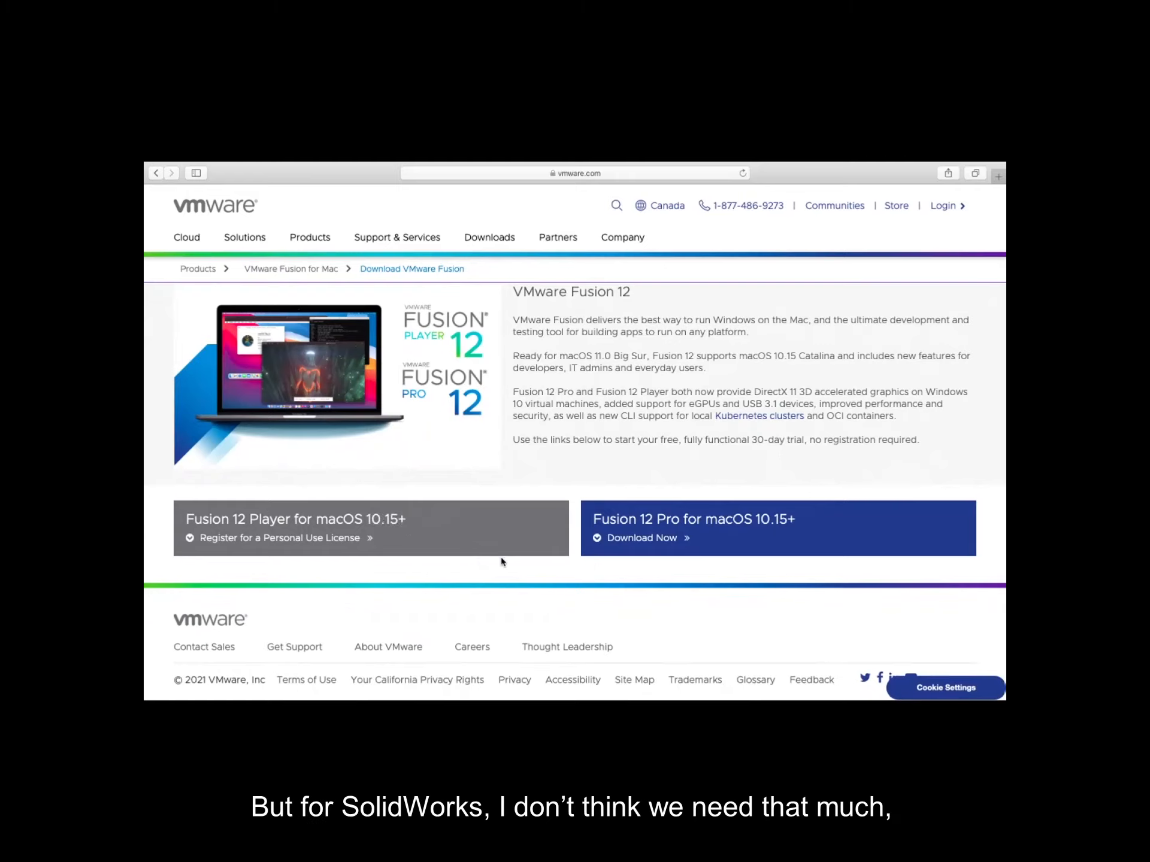
click(358, 538)
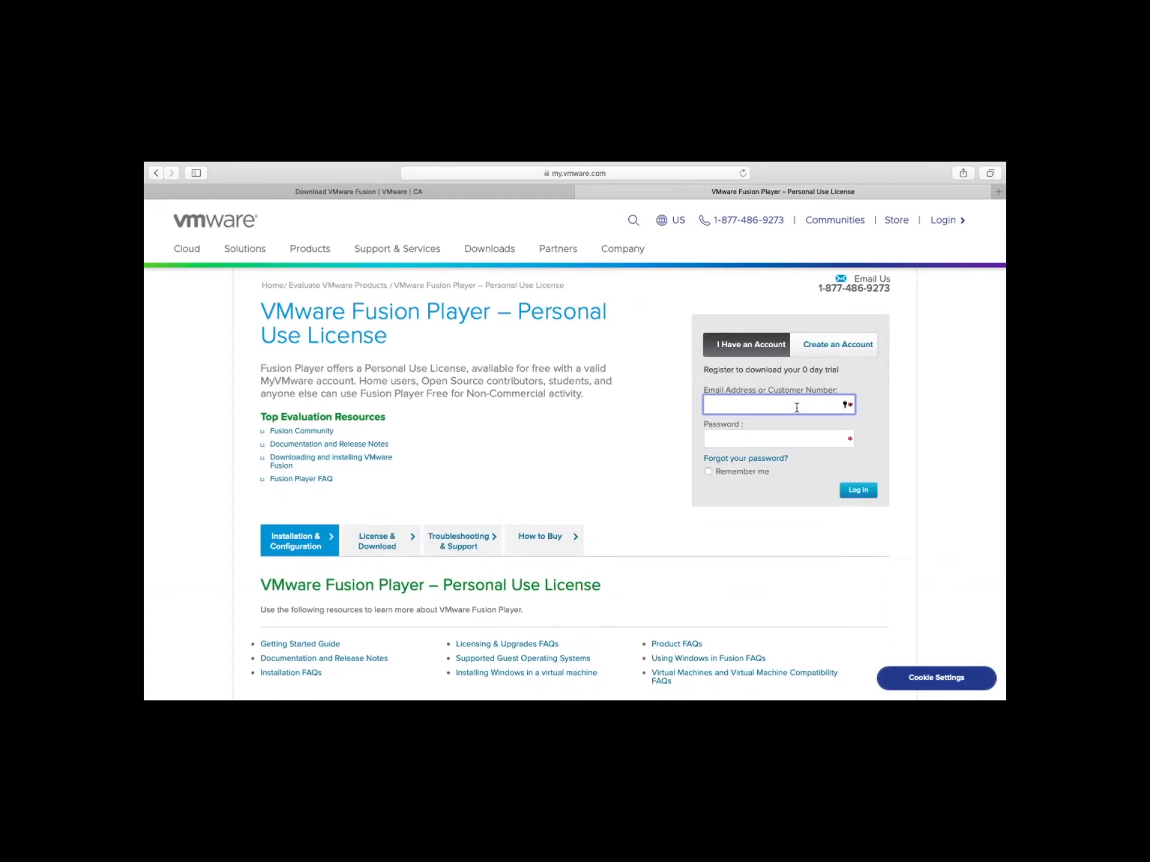
Switch to creating a new account and enter your first and last name
click(822, 353)
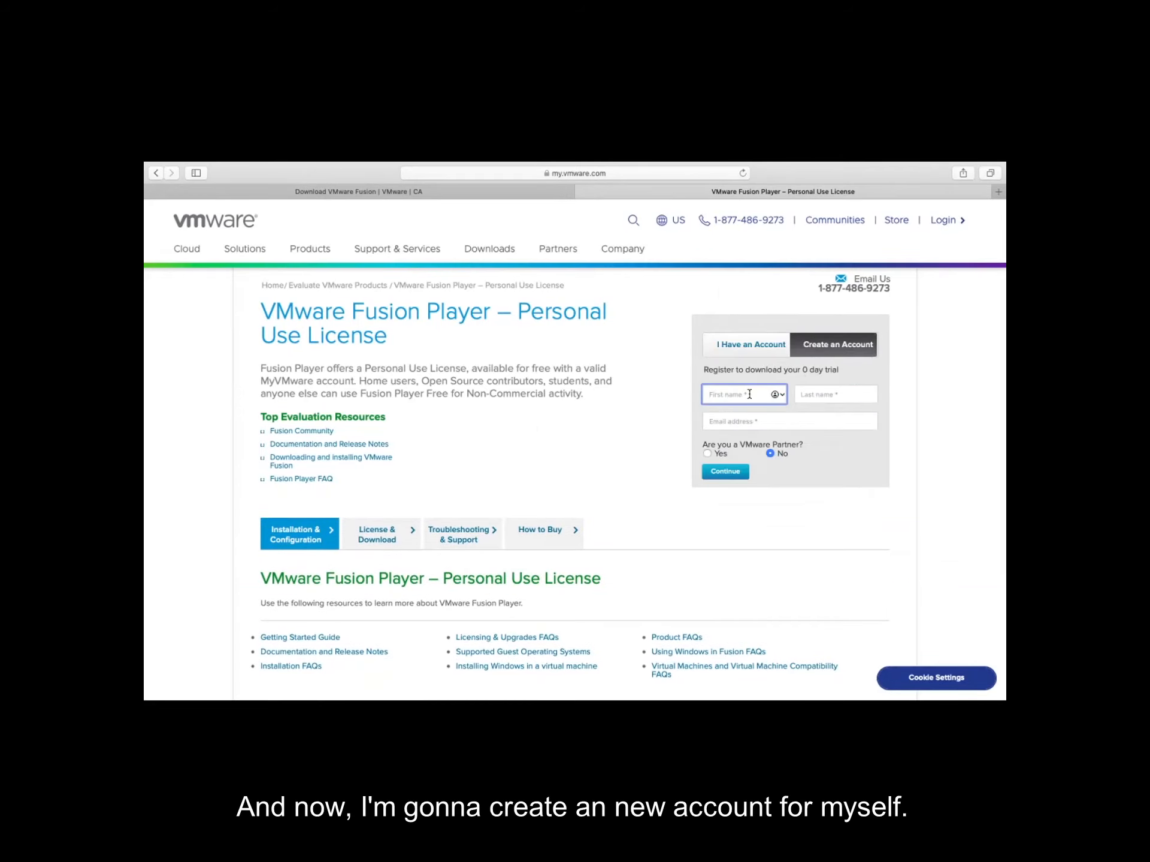
click(843, 396)
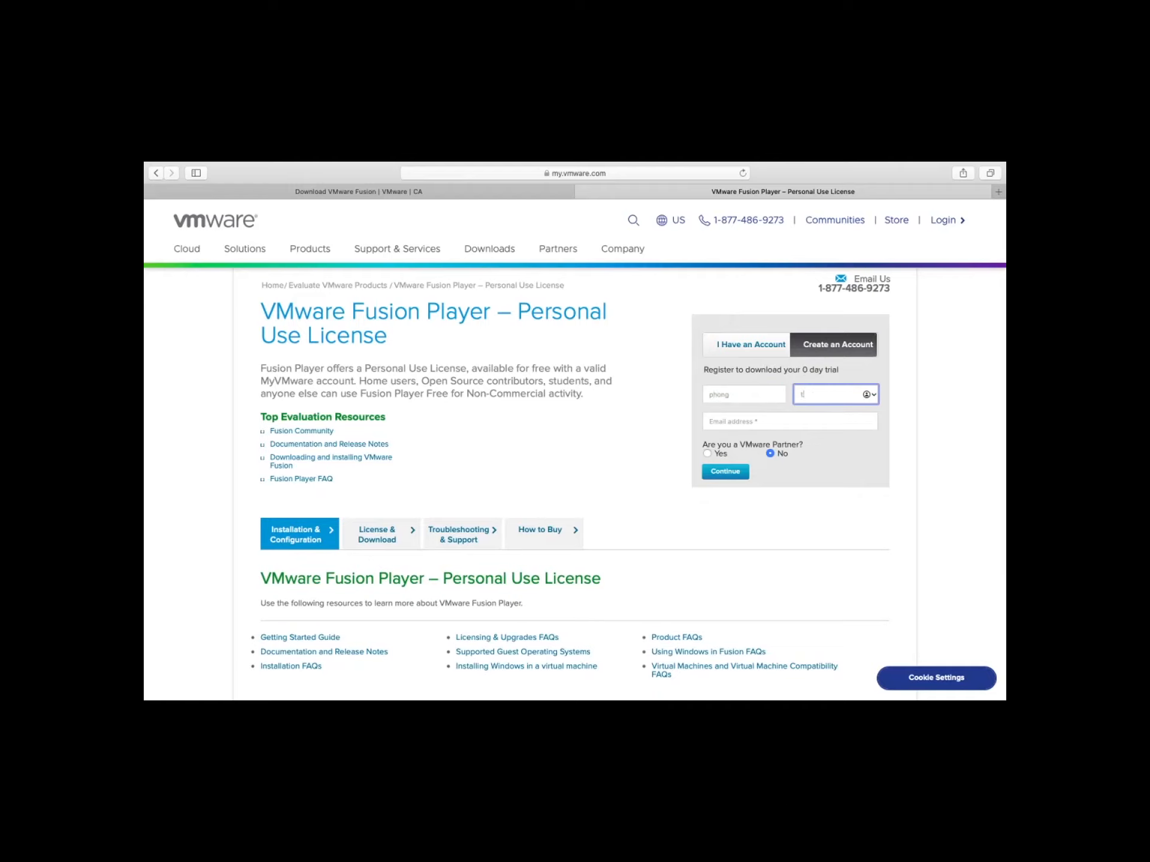
Enter your e-mail address, answer No to being a VMware partner, and continue to registration
click(817, 418)
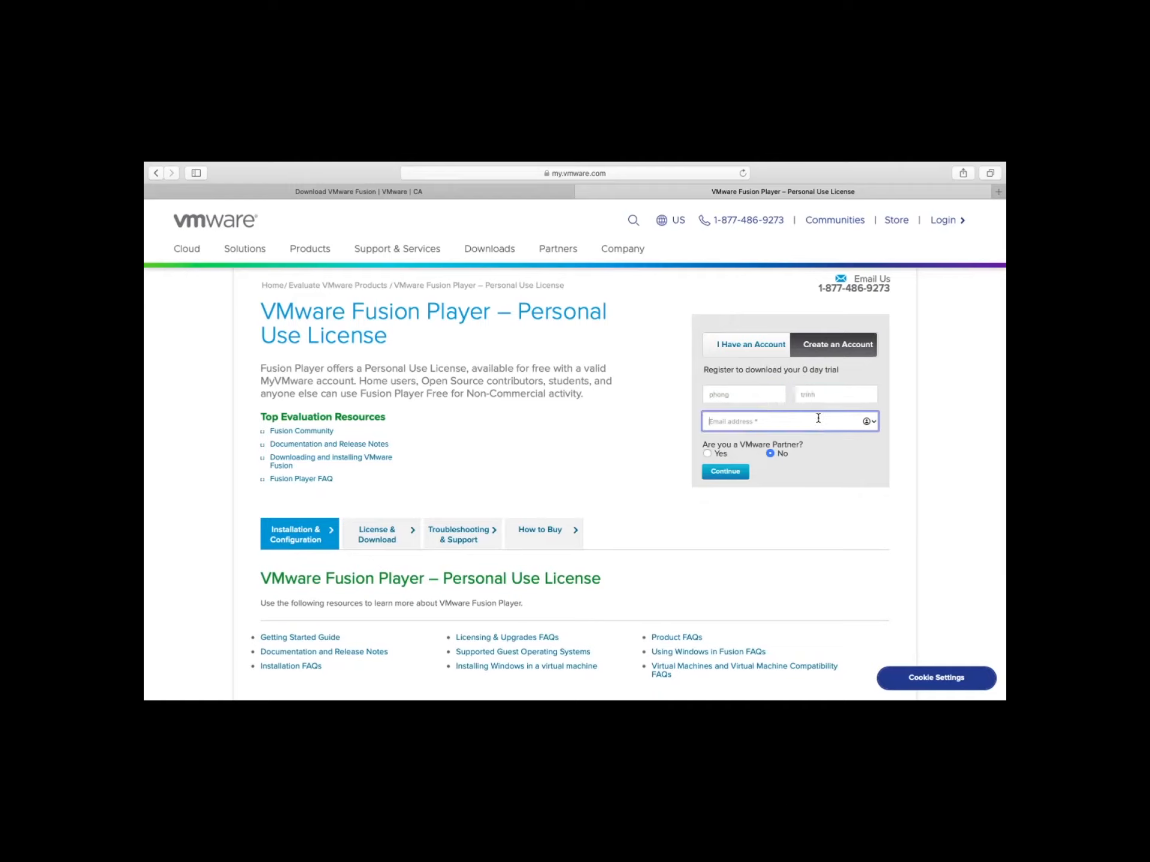
text(pl)
click(770, 455)
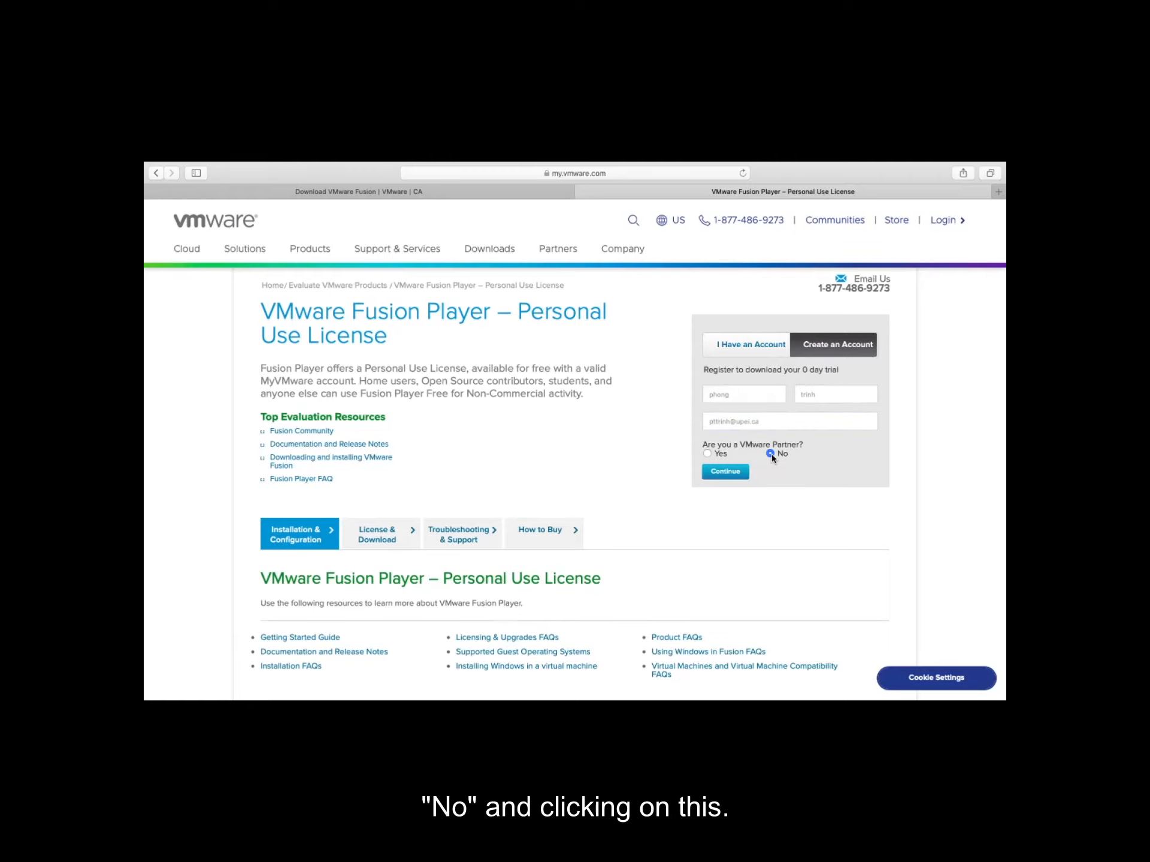
click(743, 473)
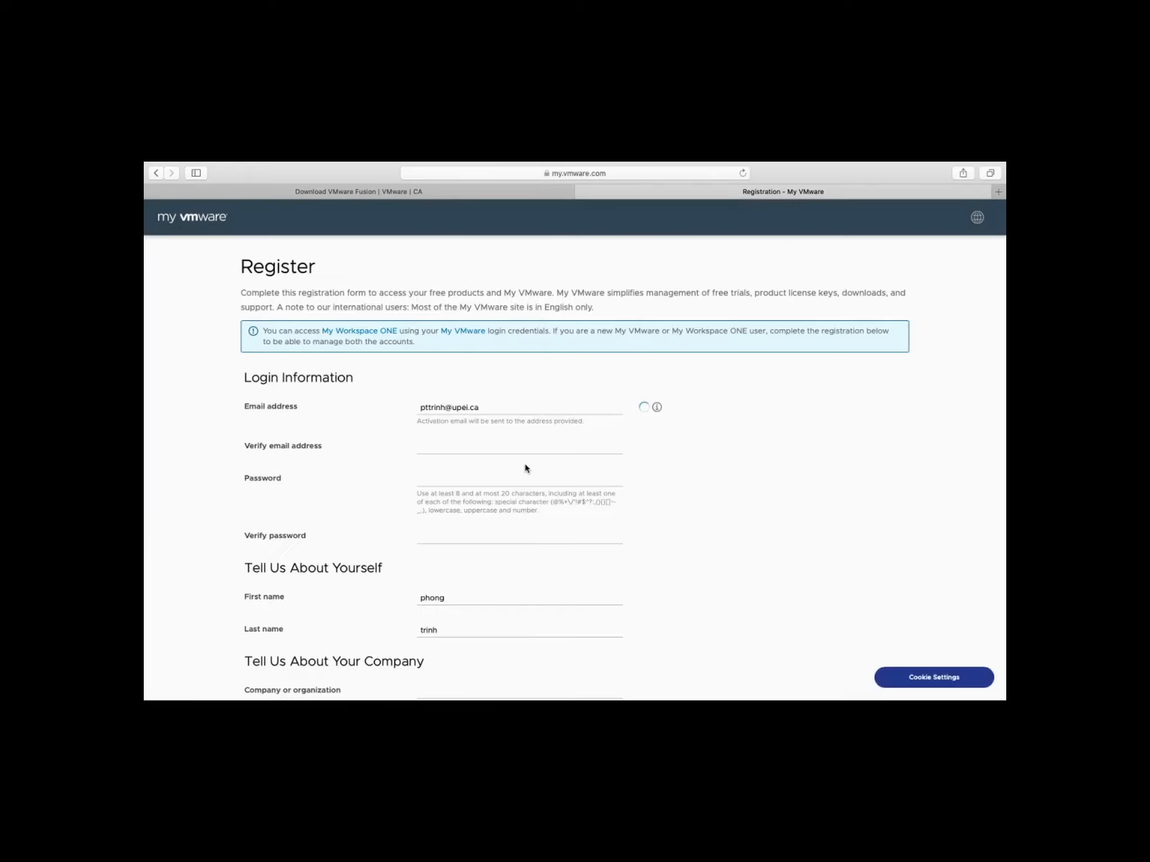
Agree to the My VMware Terms of Use and the End User License Agreement on the registration form
scroll(525, 469, down, 4)
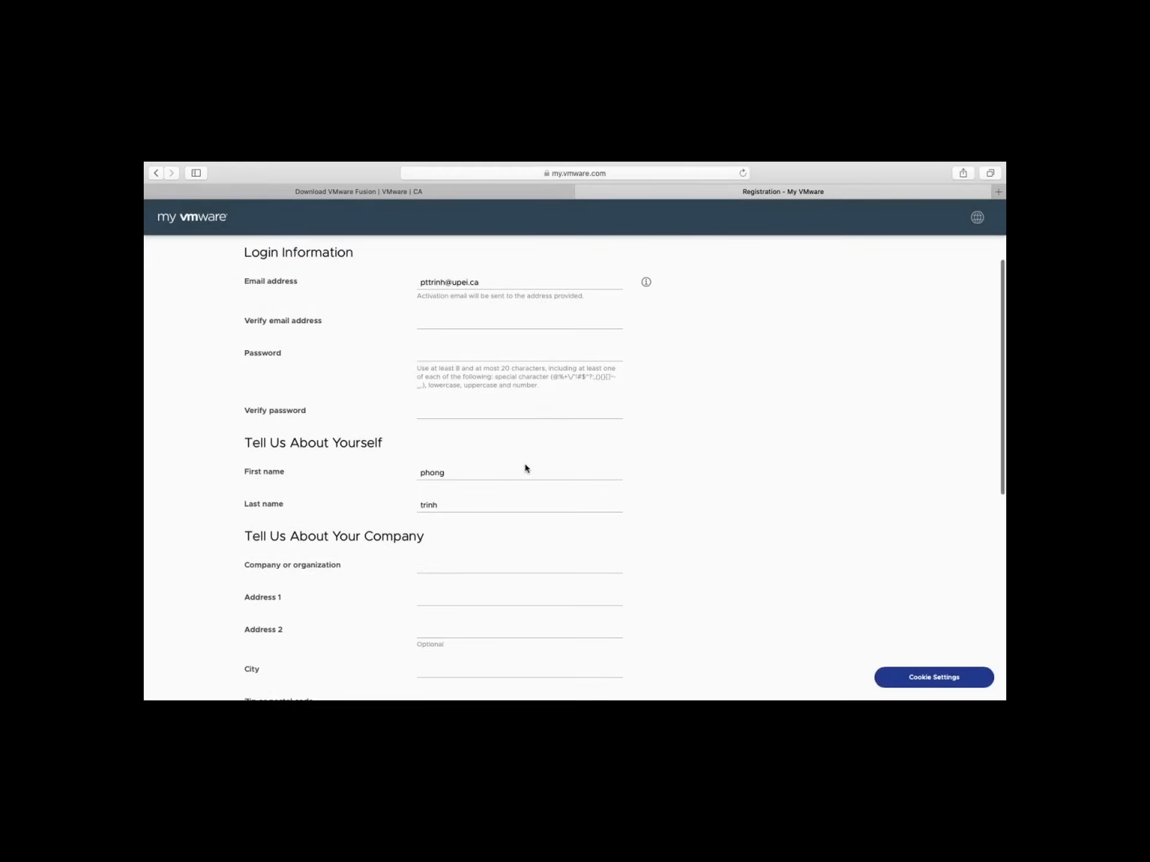
scroll(526, 468, down, 5)
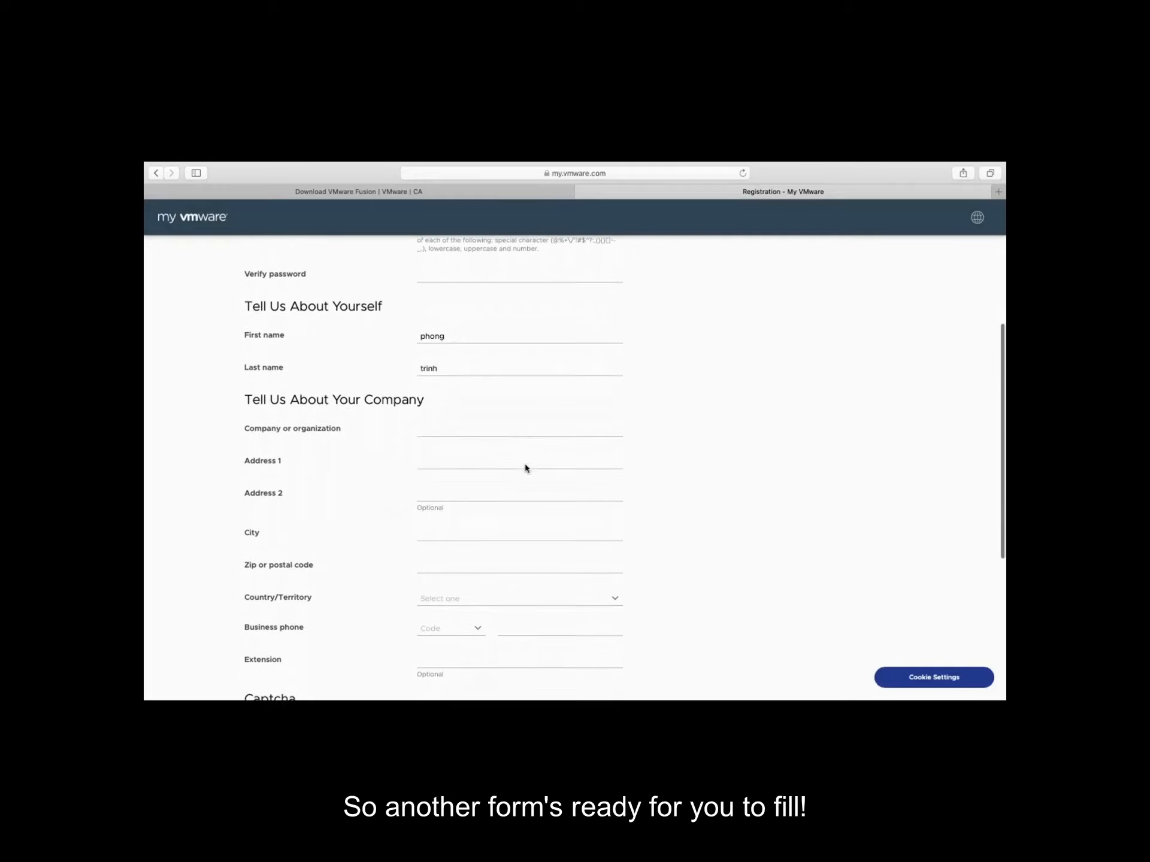
scroll(526, 469, down, 7)
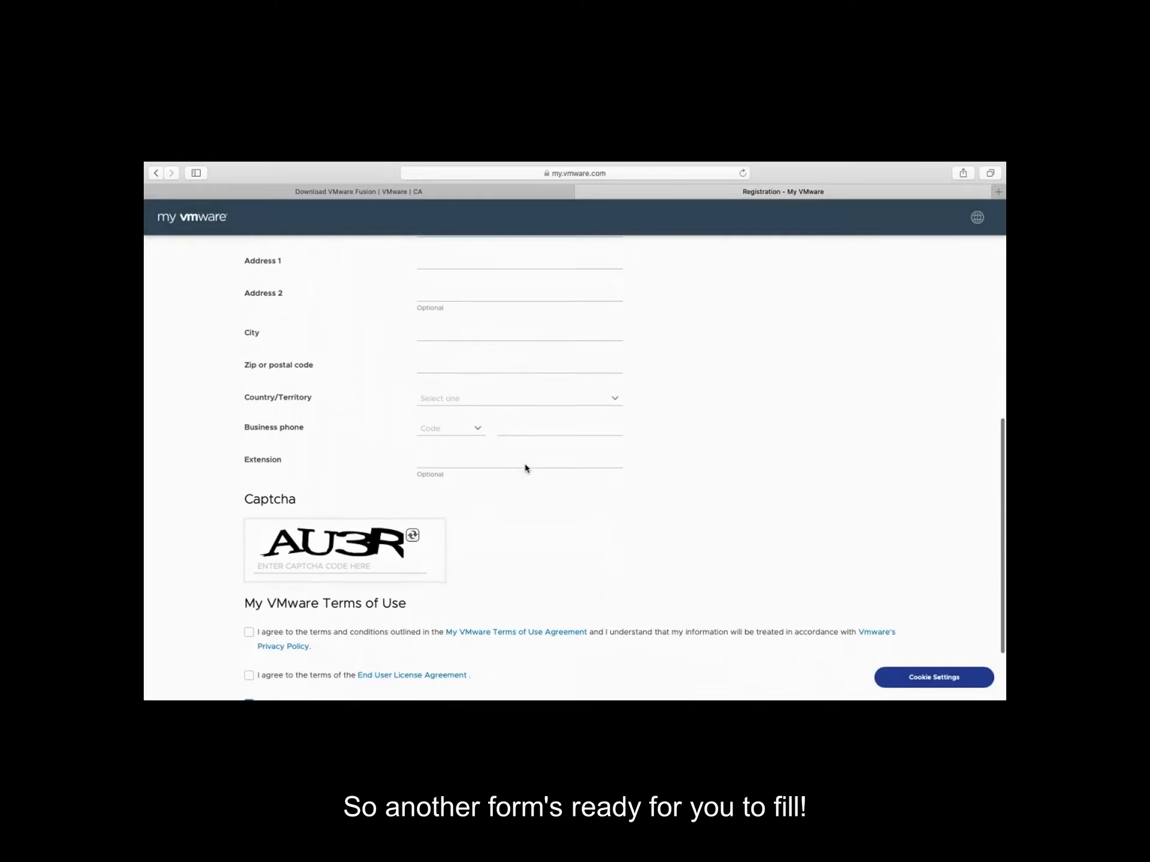
scroll(525, 468, down, 3)
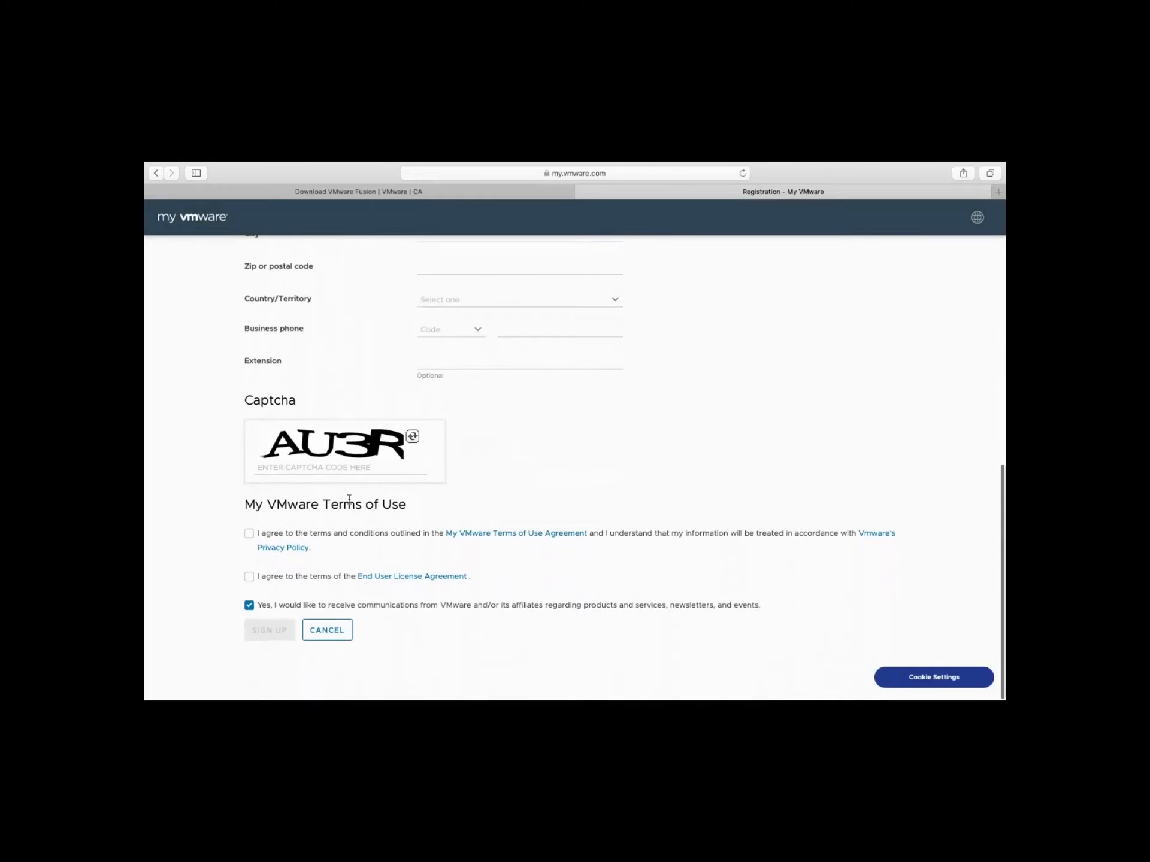
click(249, 534)
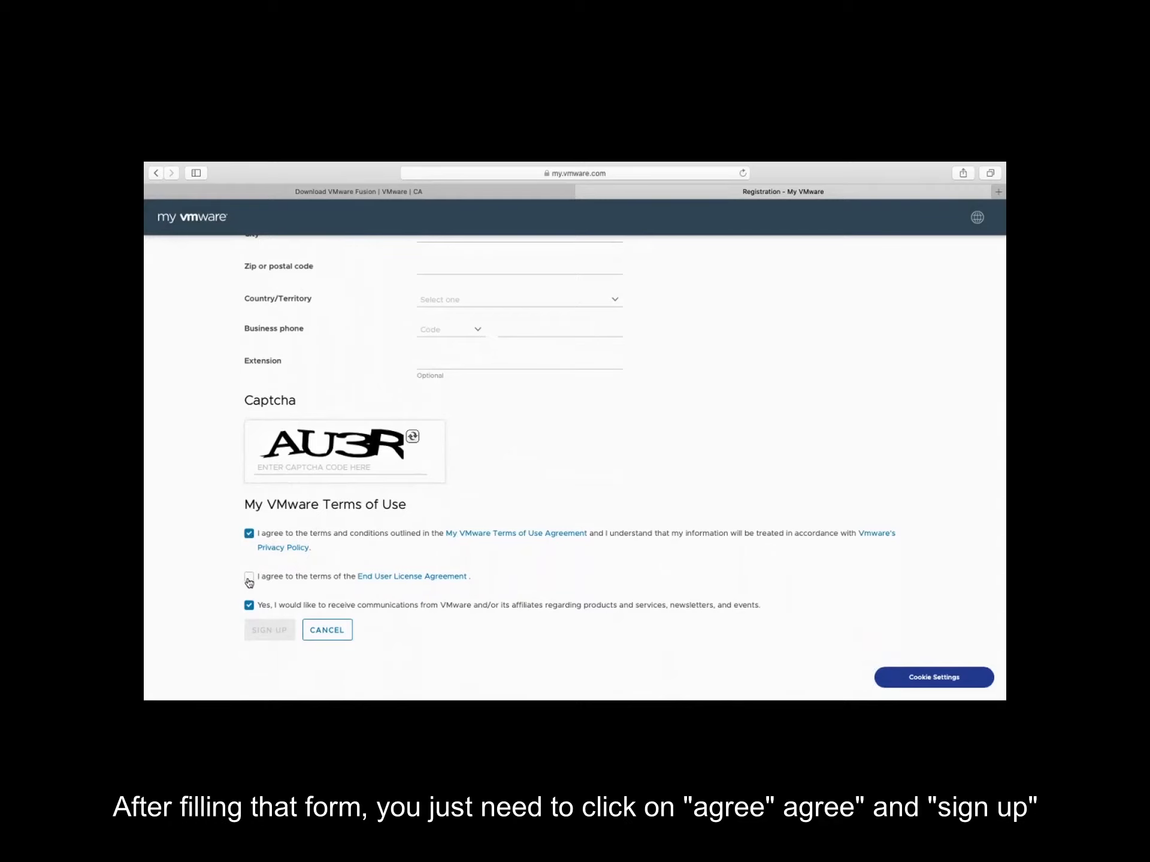
click(250, 579)
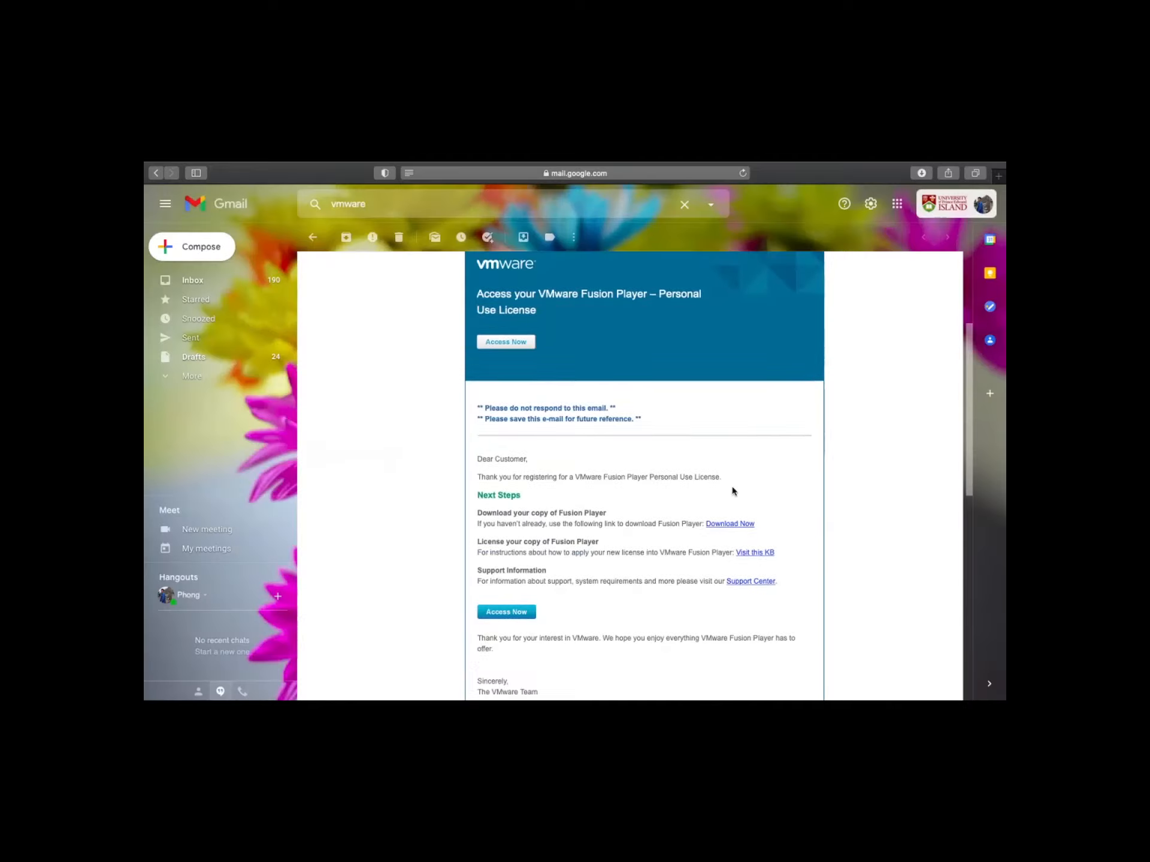
Open the Access Now link in the VMware Fusion Player – Personal Use License confirmation e-mail
scroll(733, 491, up, 3)
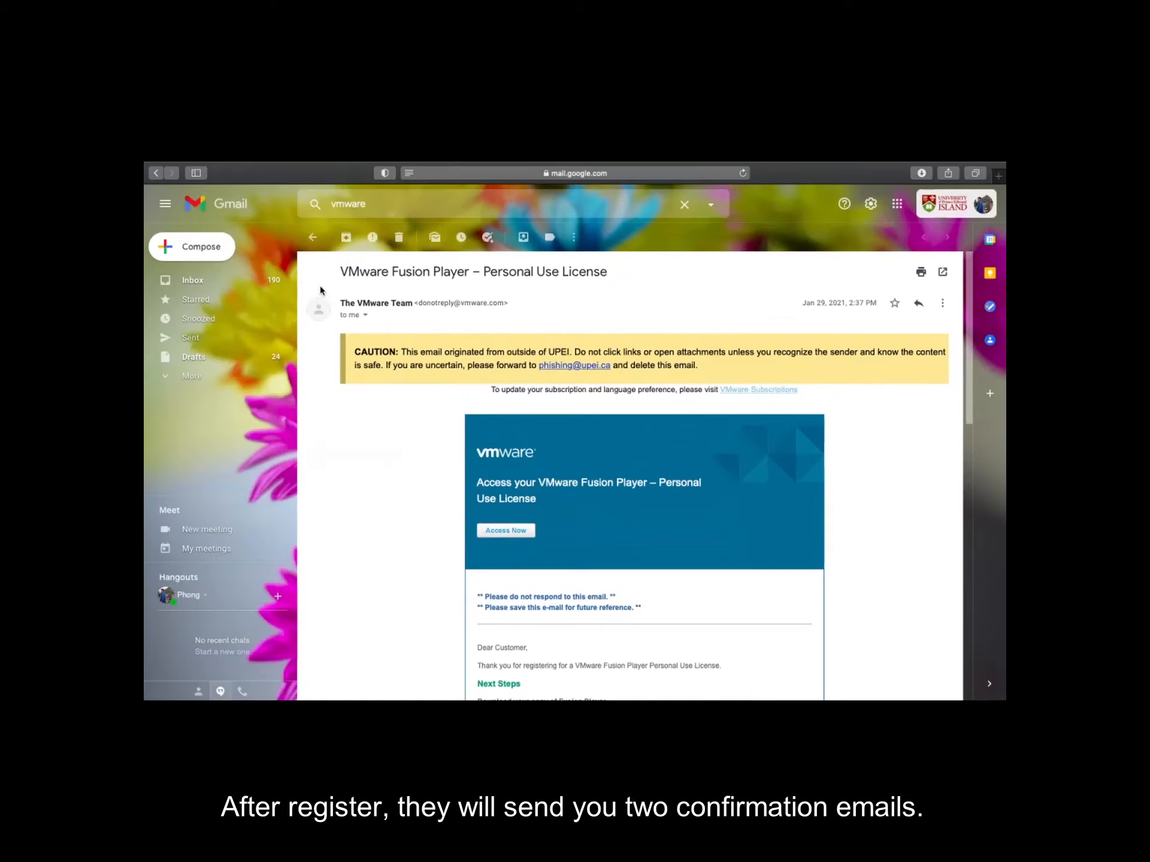
mouse_move(340, 274)
mouse_down()
mouse_move(609, 274)
mouse_move(333, 273)
mouse_up()
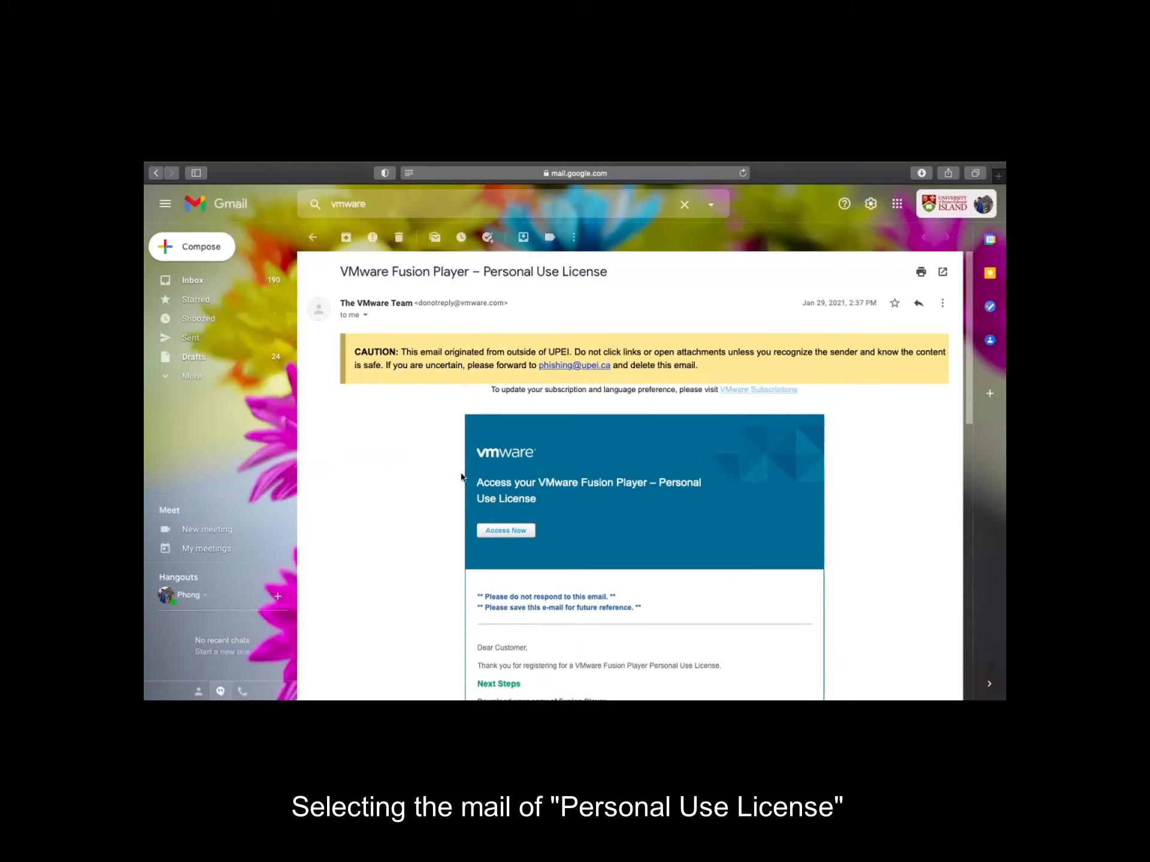
scroll(461, 476, down, 5)
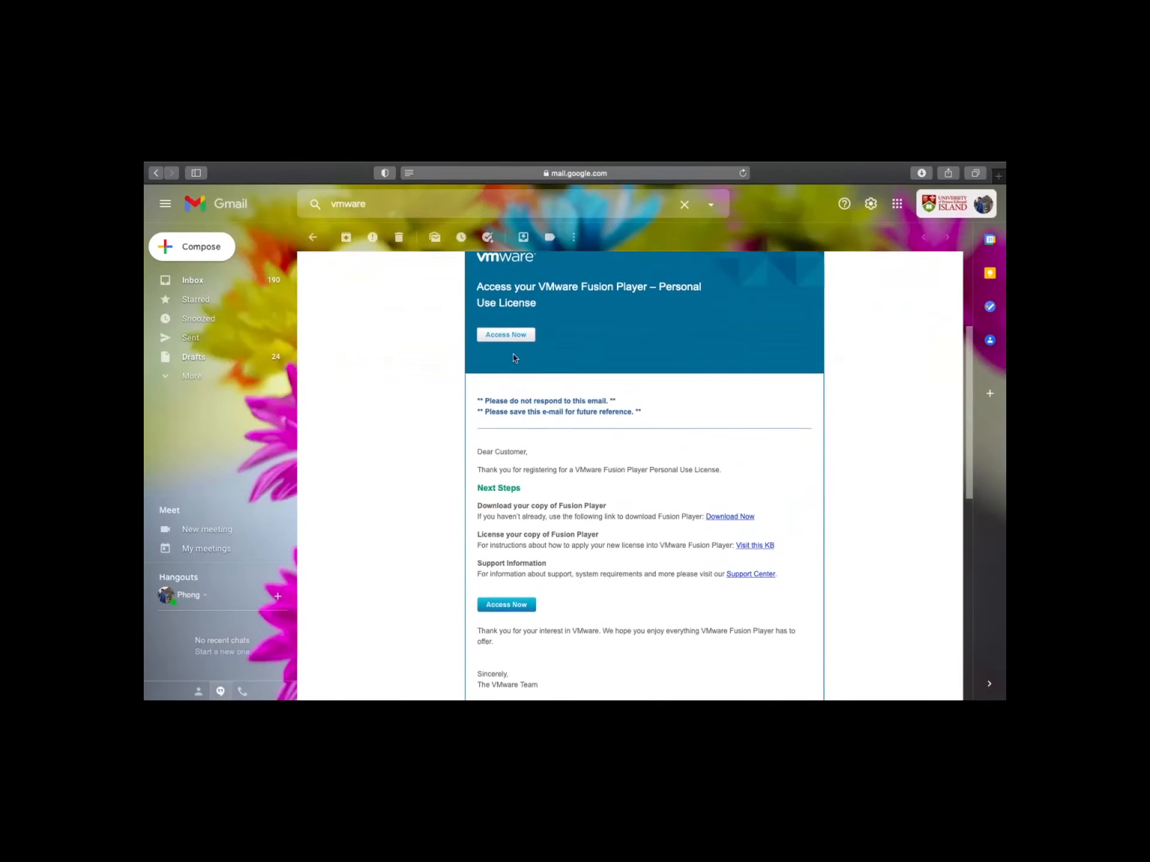
click(522, 335)
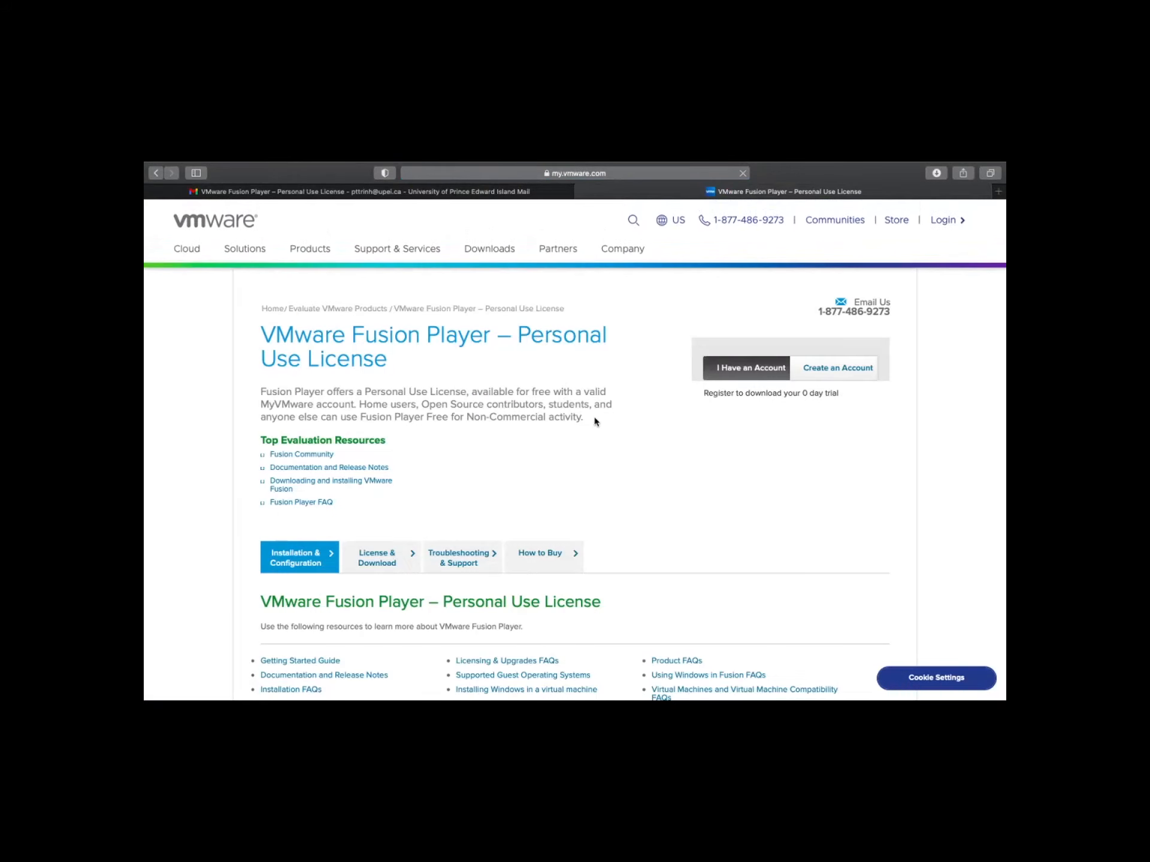
Log in to the Fusion Player page with the account e-mail and password
click(736, 449)
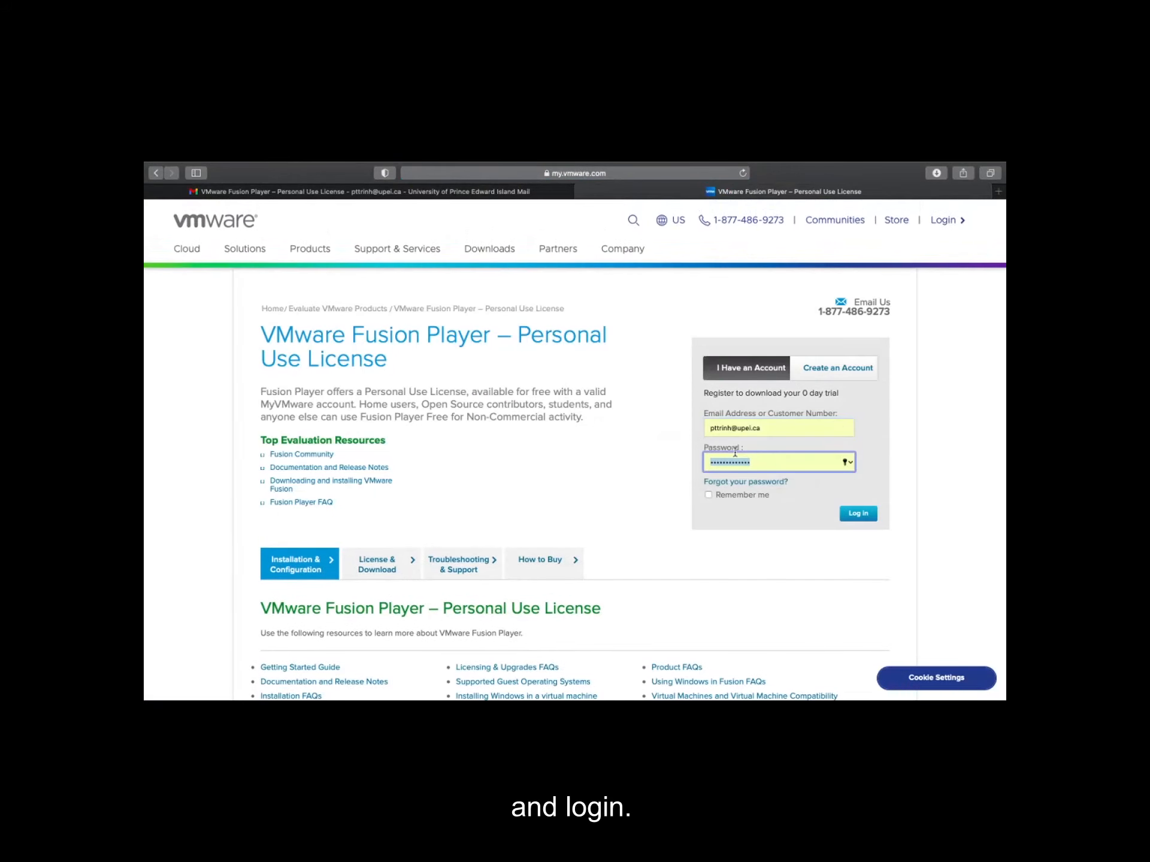
click(859, 516)
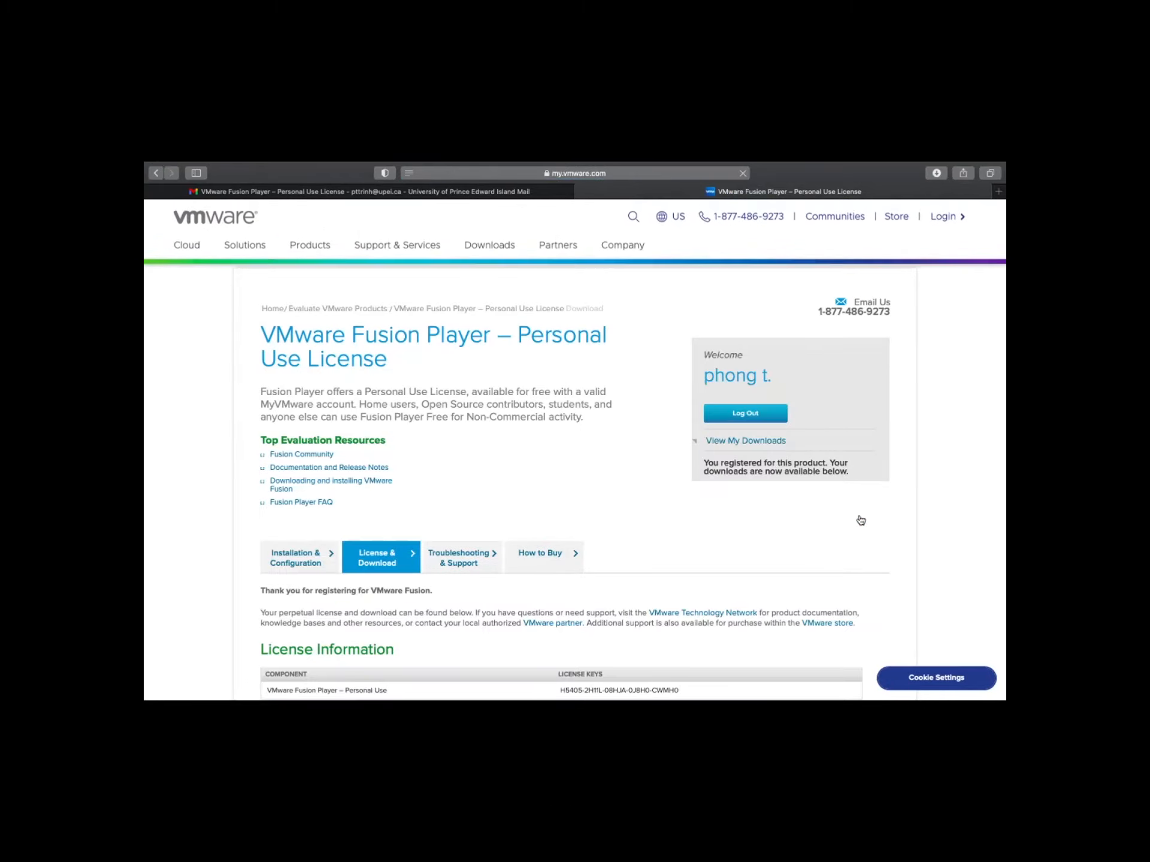
Manually download the VMware Fusion 12.1.0 package and open the browser's downloads list
scroll(734, 541, down, 6)
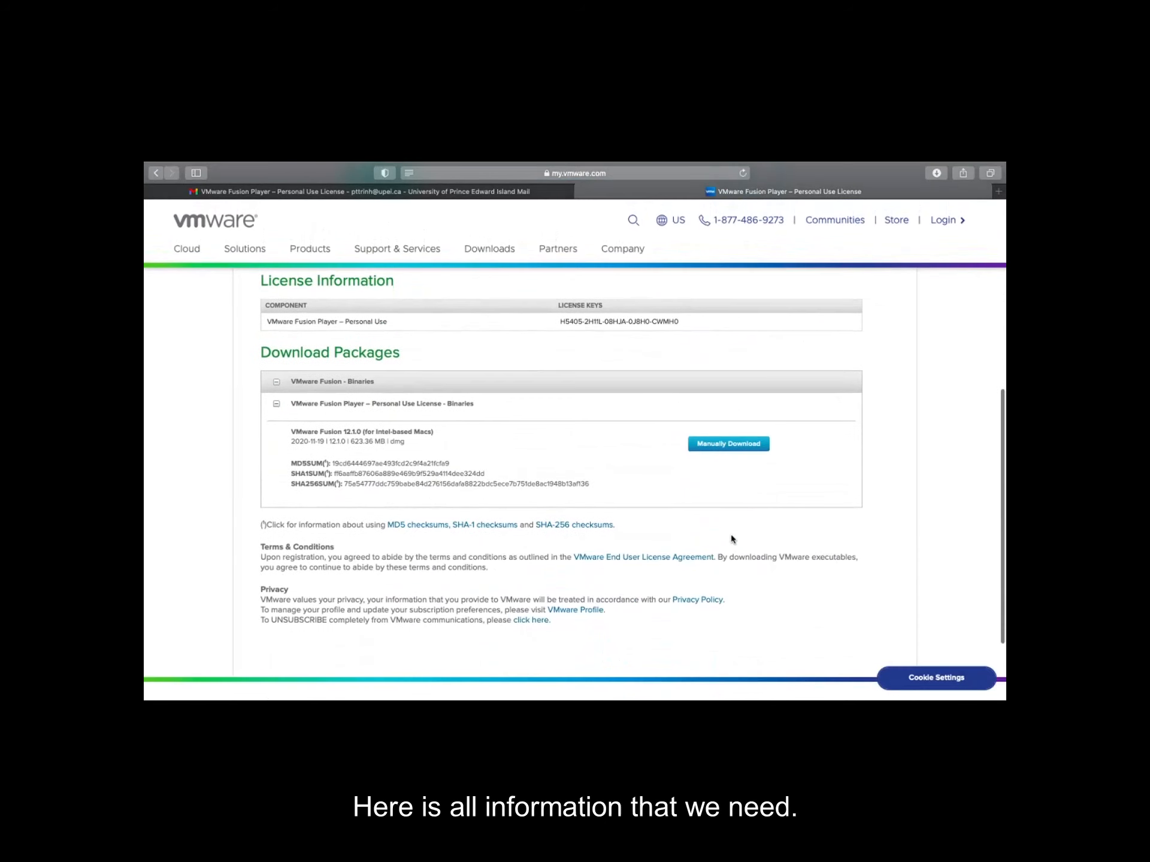
scroll(730, 452, up, 1)
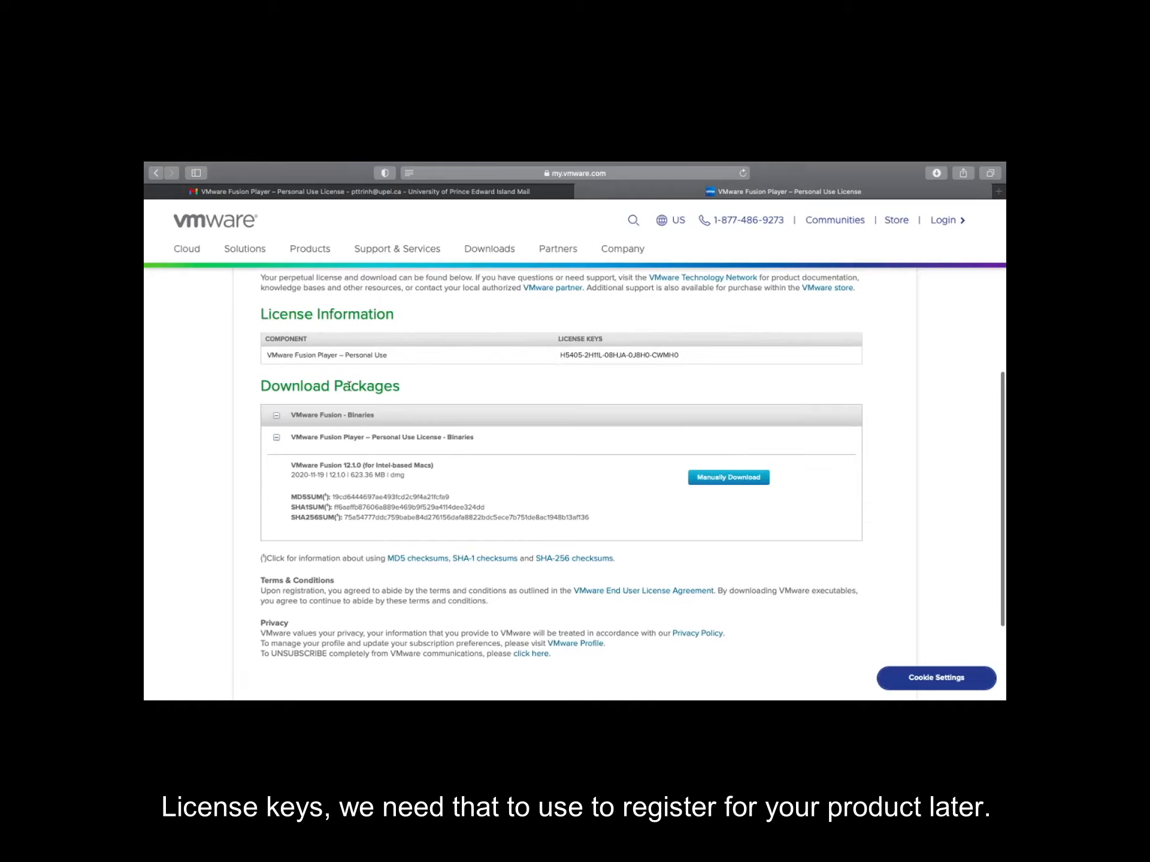
click(727, 479)
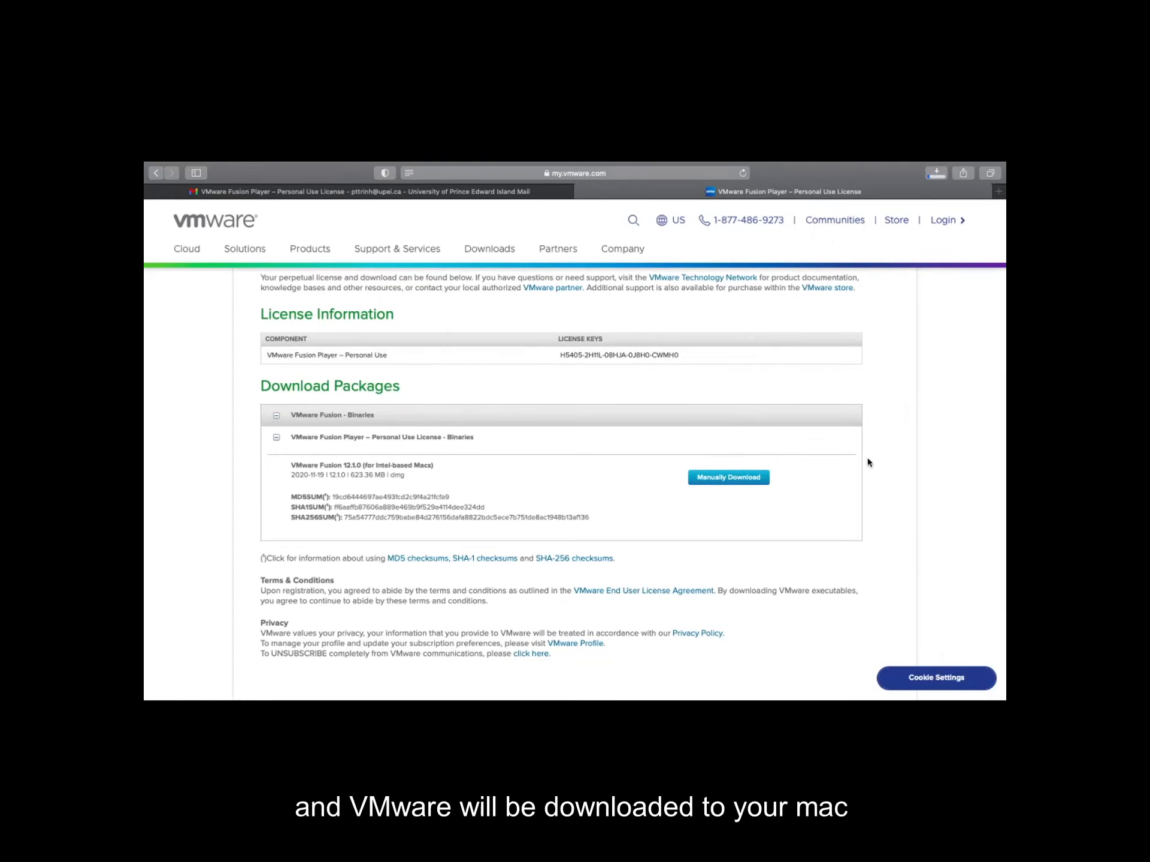
click(937, 185)
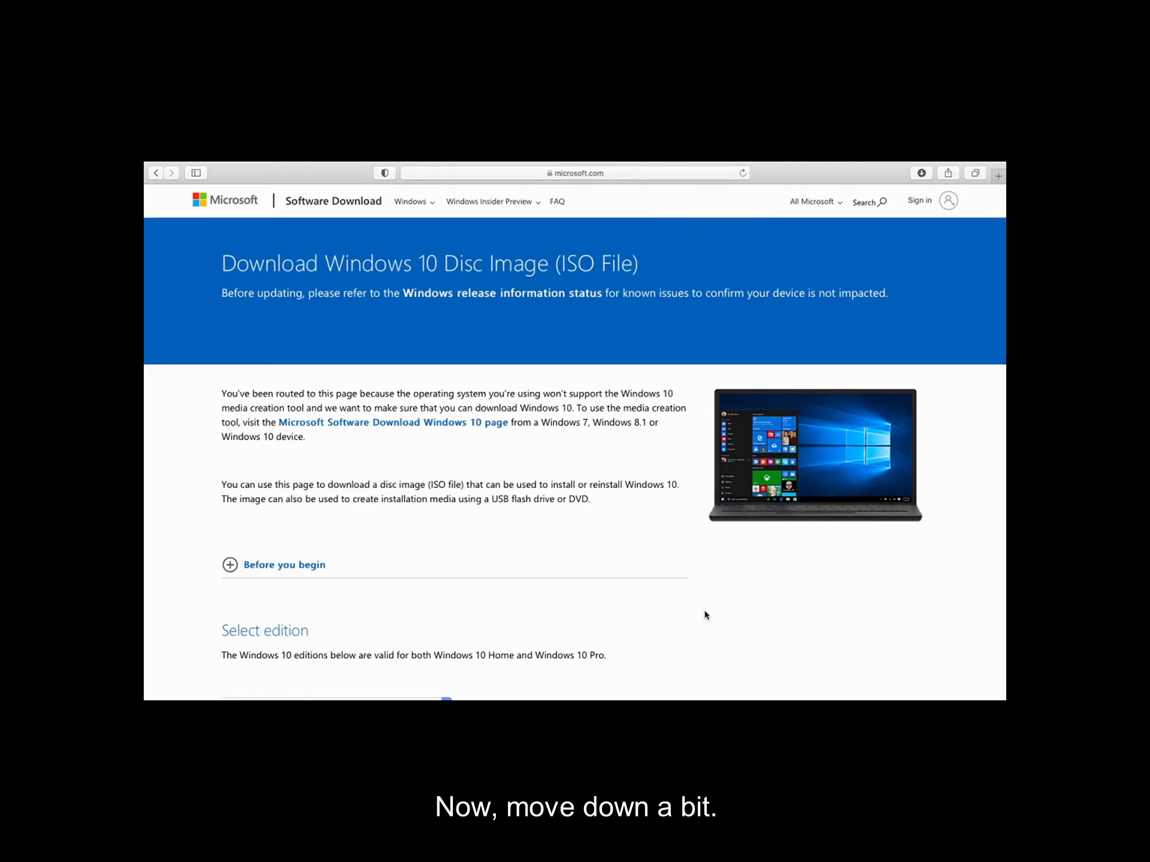
Select the Windows 10 edition on the Windows 10 disc image page and confirm it
scroll(705, 615, down, 5)
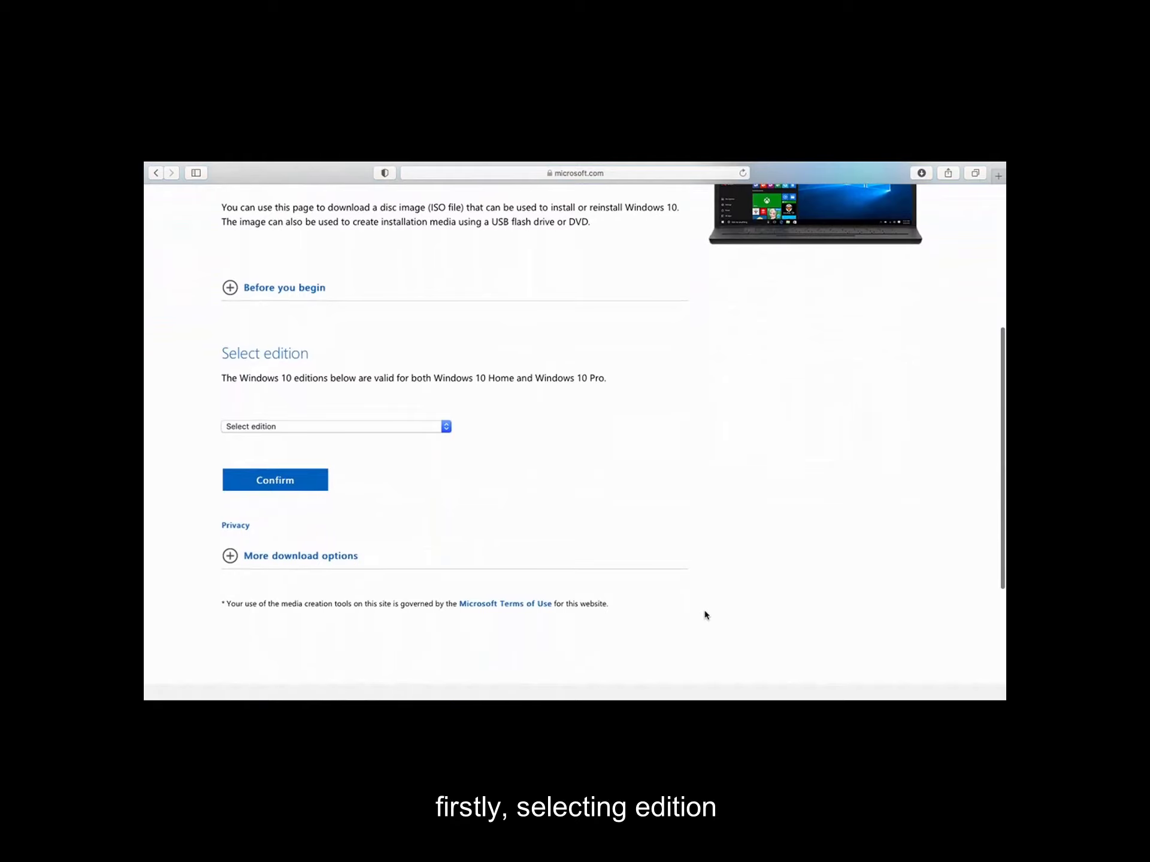
click(446, 426)
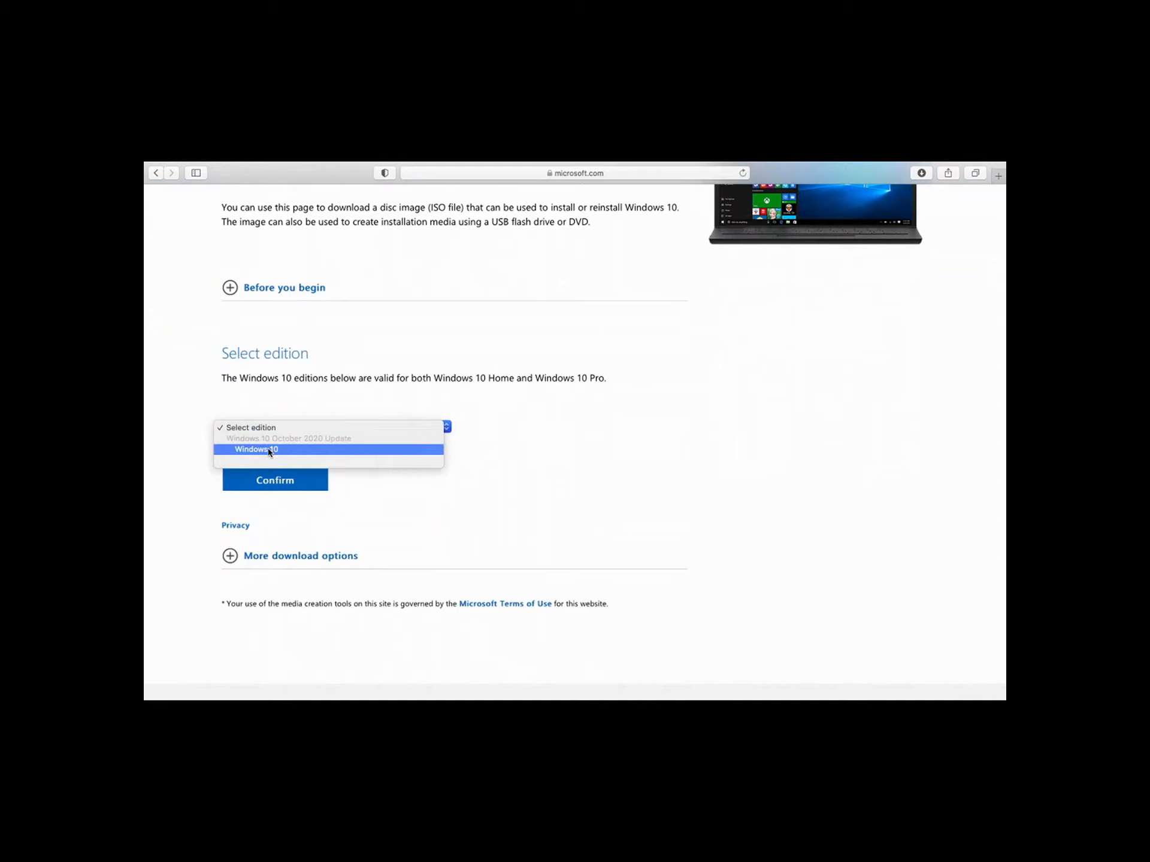
click(269, 450)
click(308, 479)
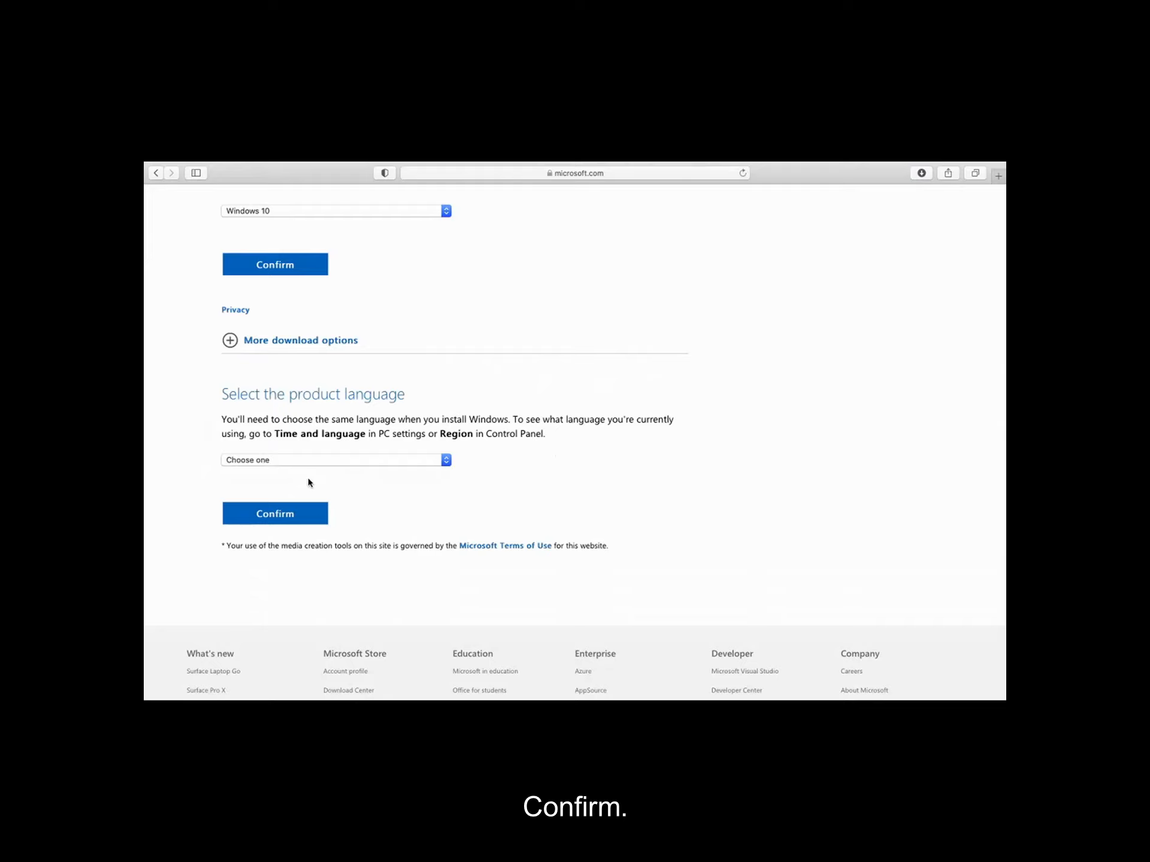
Choose English as the product language and confirm it
click(344, 459)
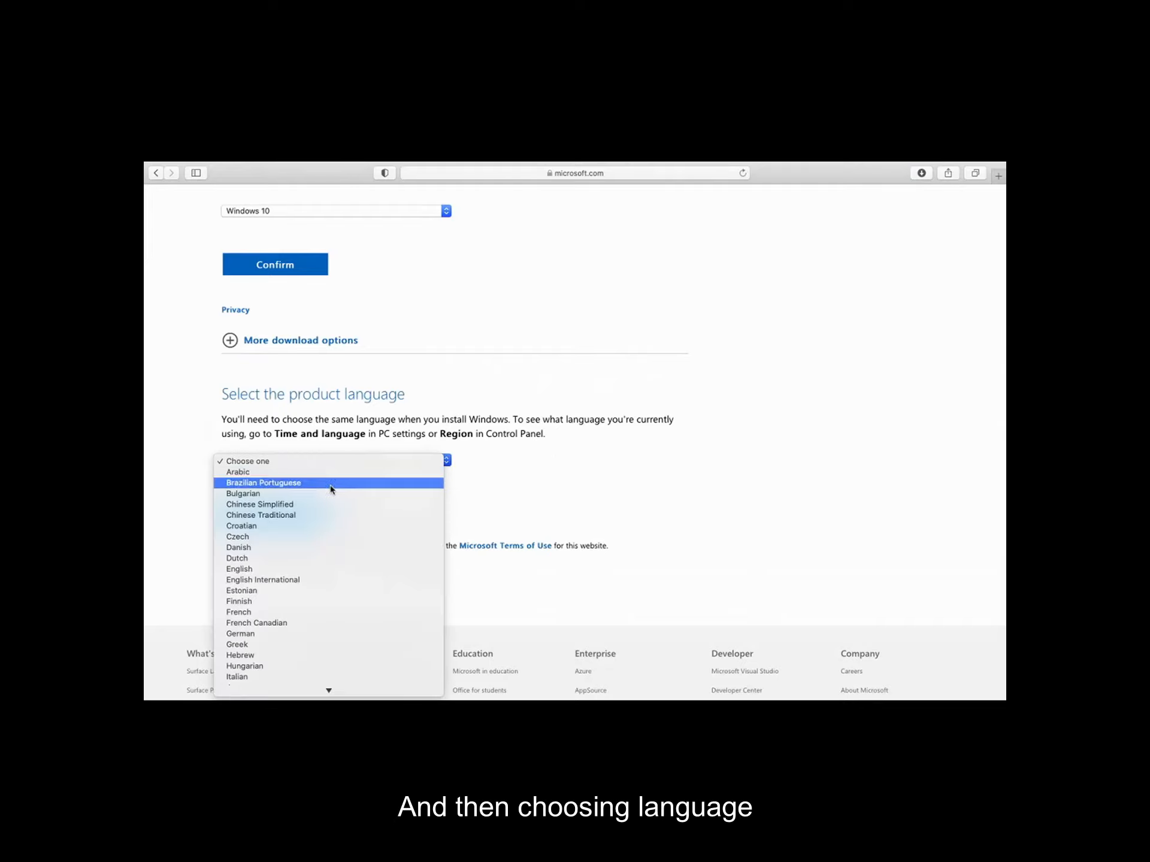
click(313, 569)
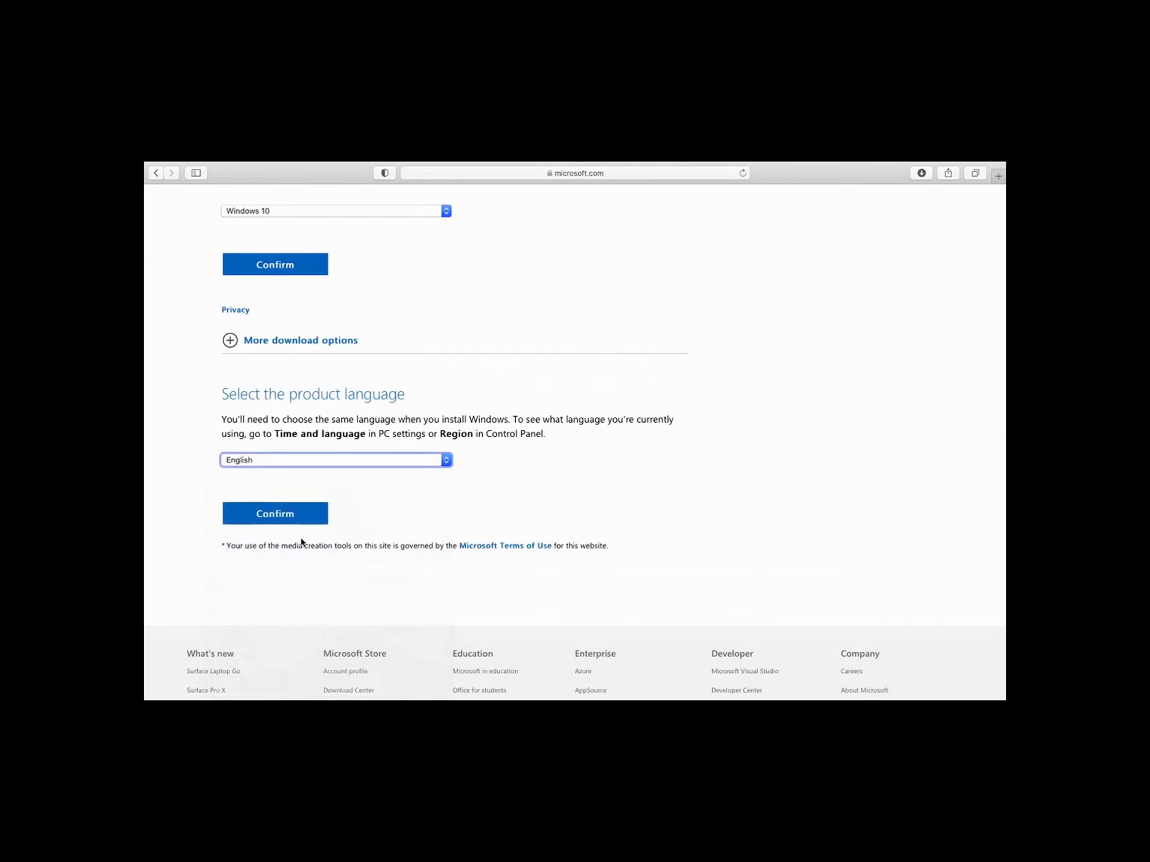
click(296, 518)
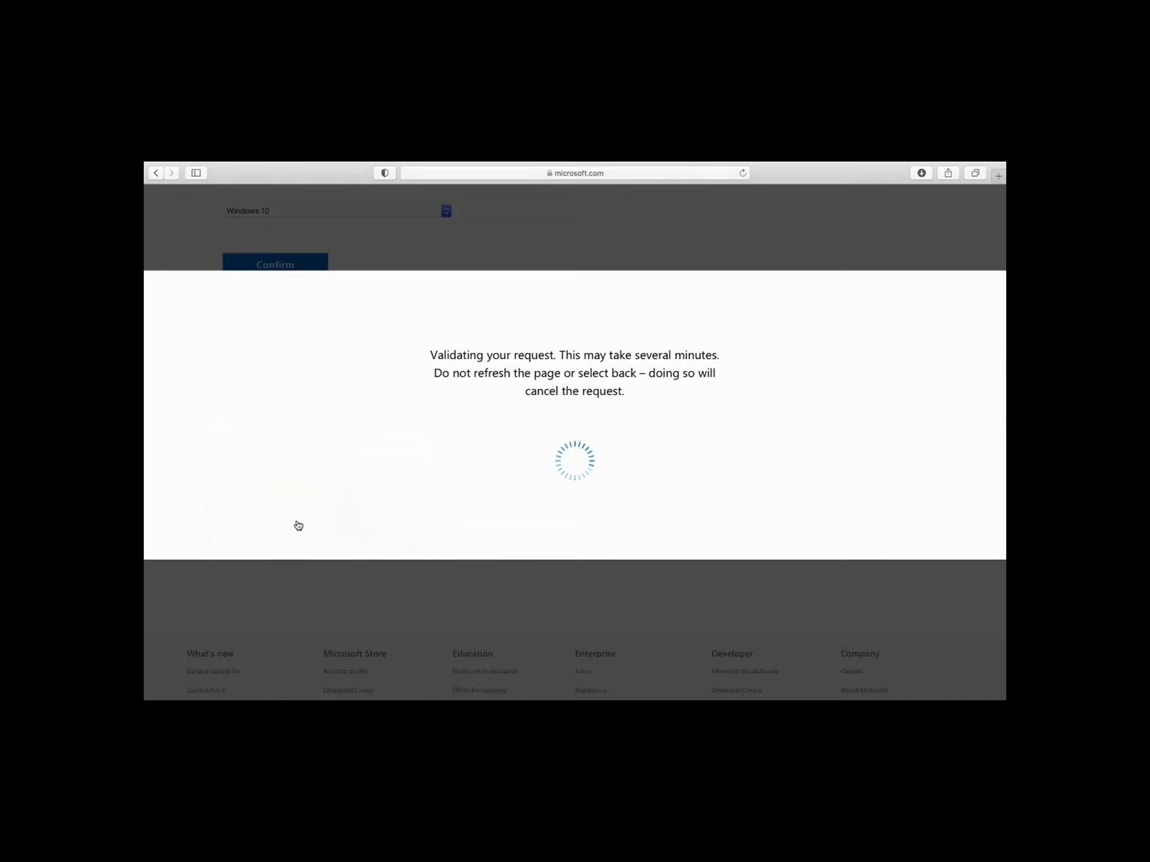
Start the 64-bit Windows 10 English download and allow downloads from microsoft.com
scroll(298, 524, up, 3)
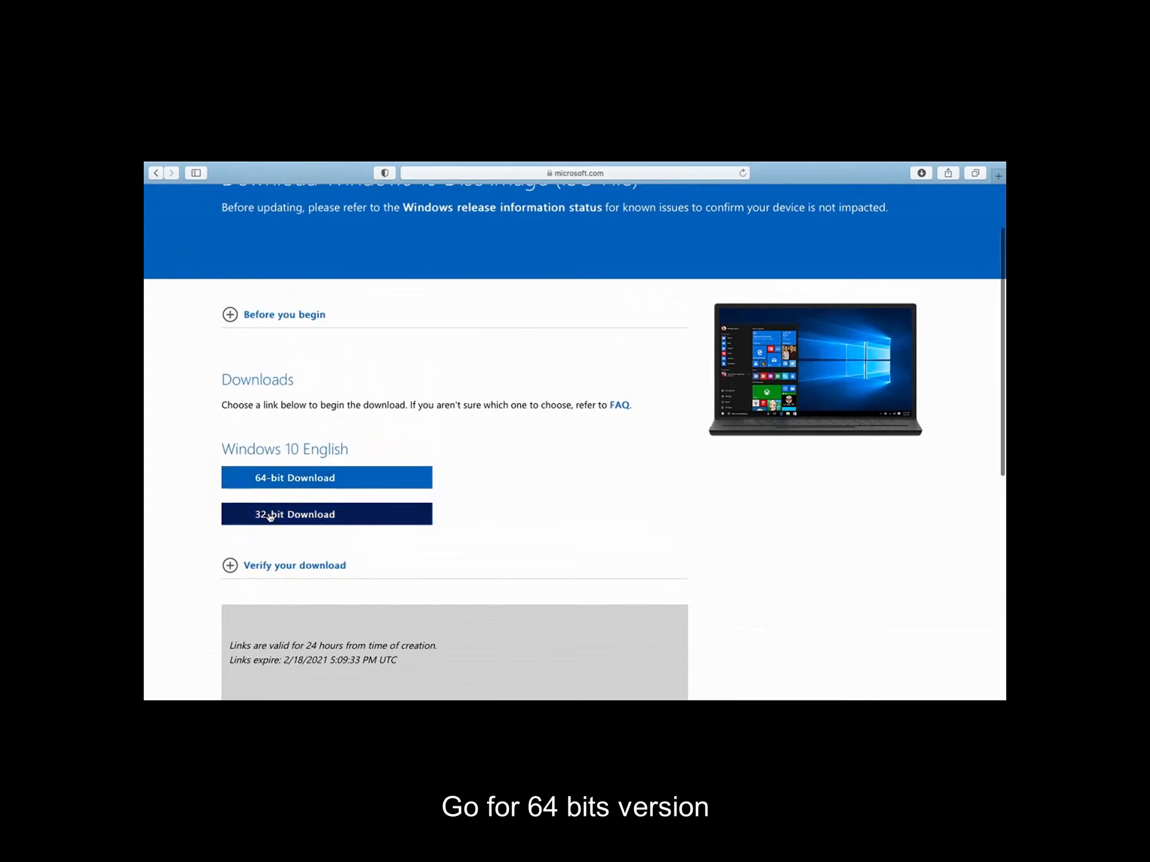
click(298, 482)
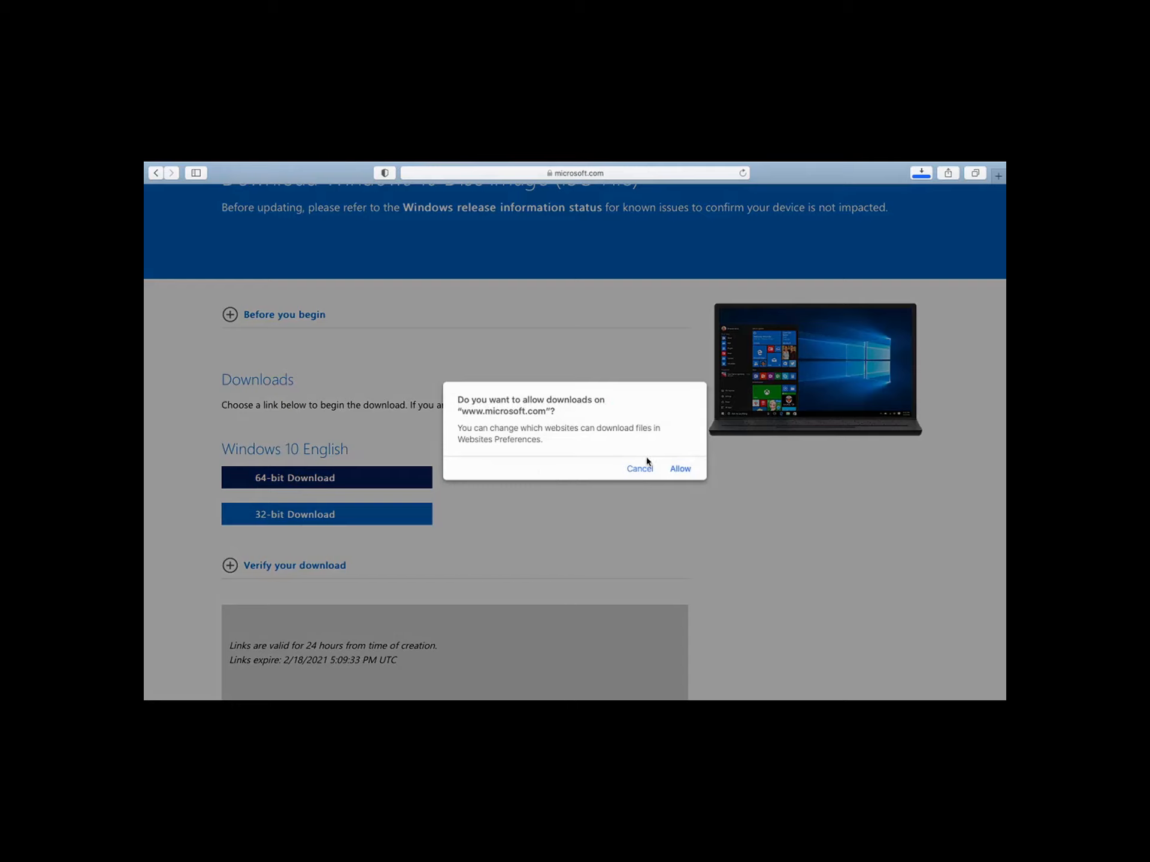
click(679, 468)
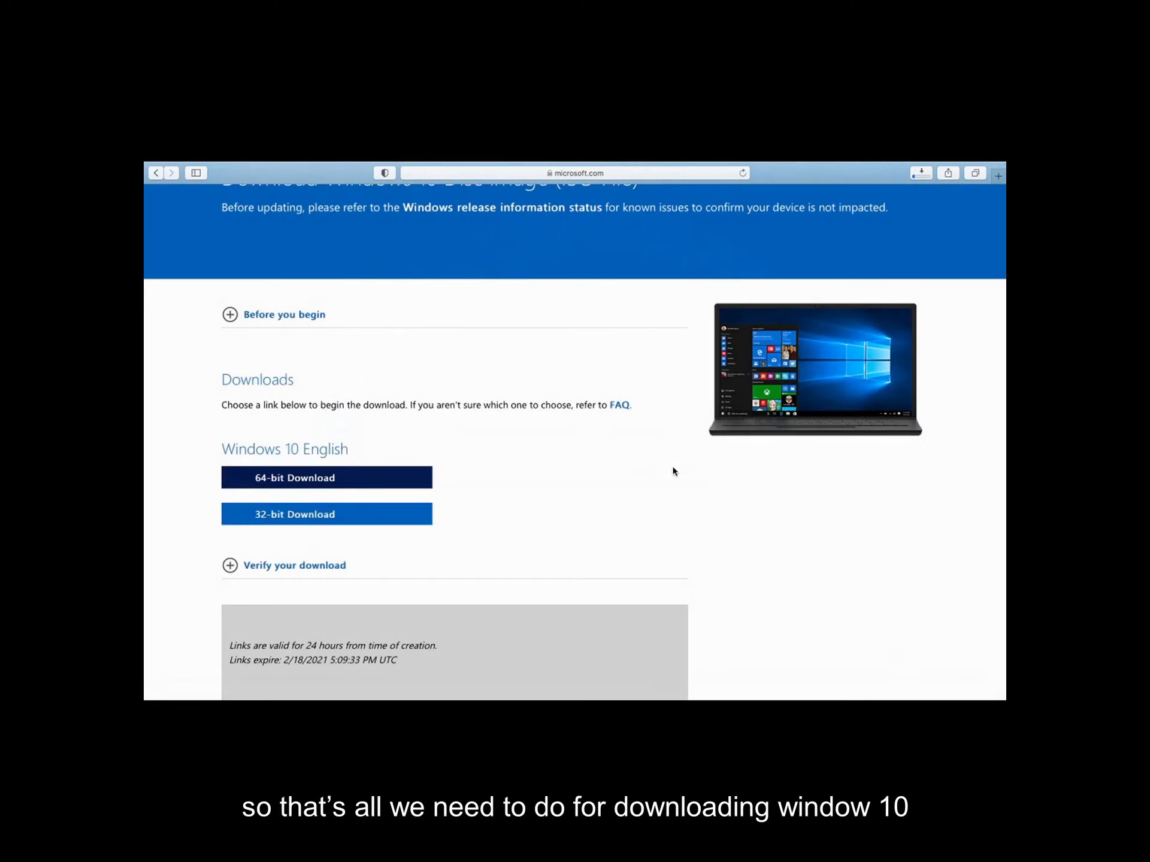
scroll(674, 471, down, 1)
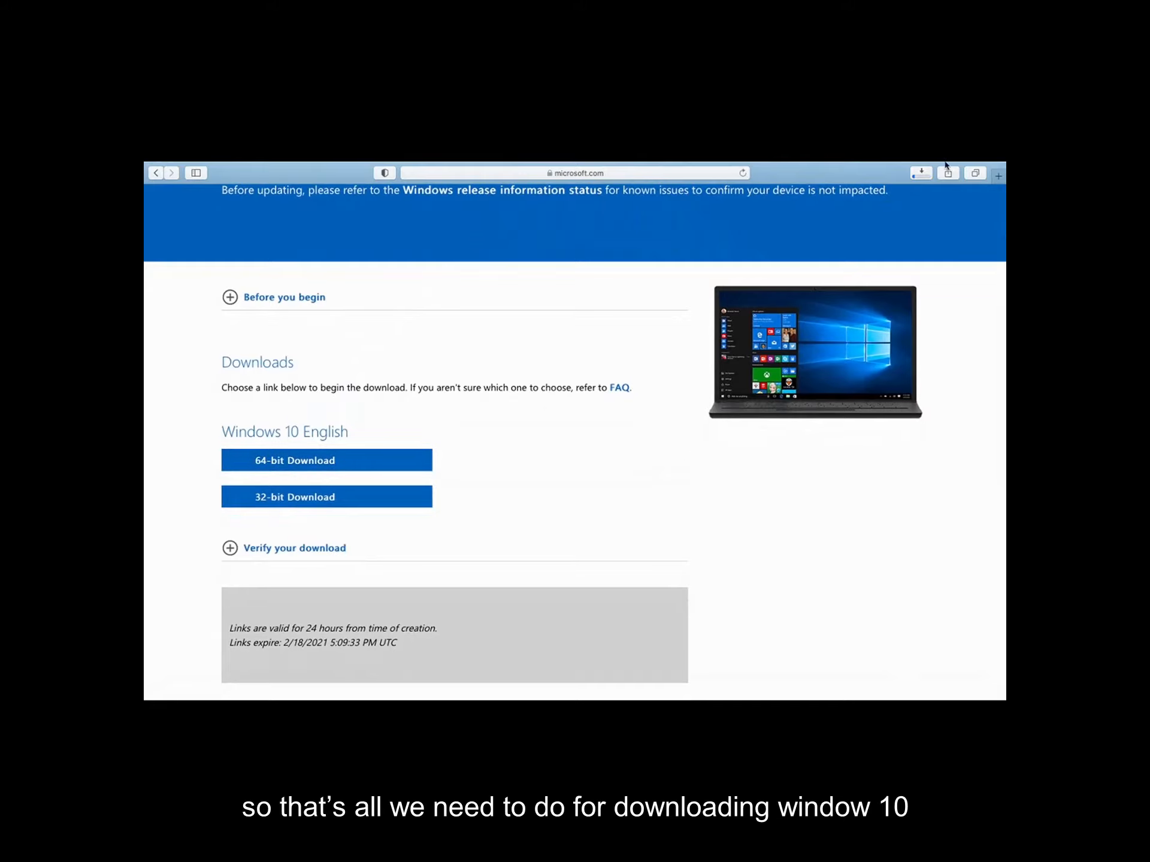
Open the downloaded VMware Fusion disk image from the desktop, skipping its verification
click(921, 188)
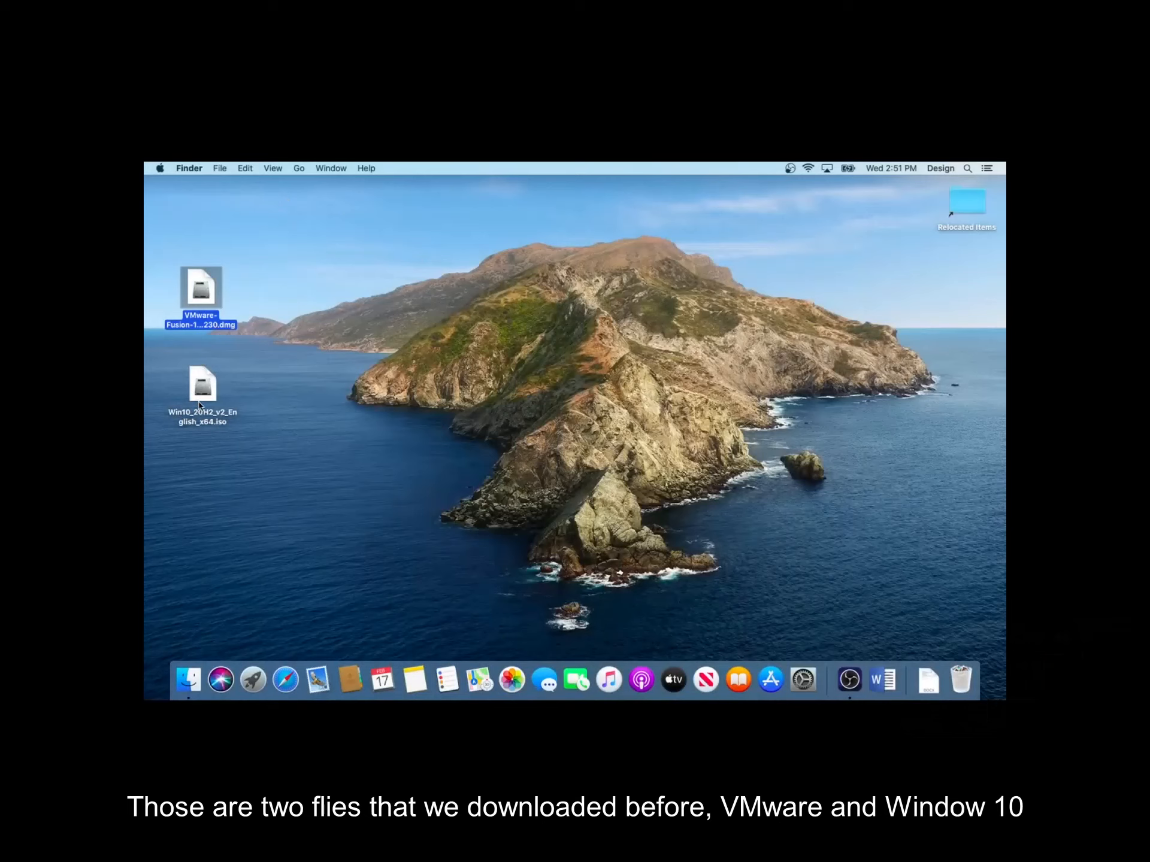
click(305, 462)
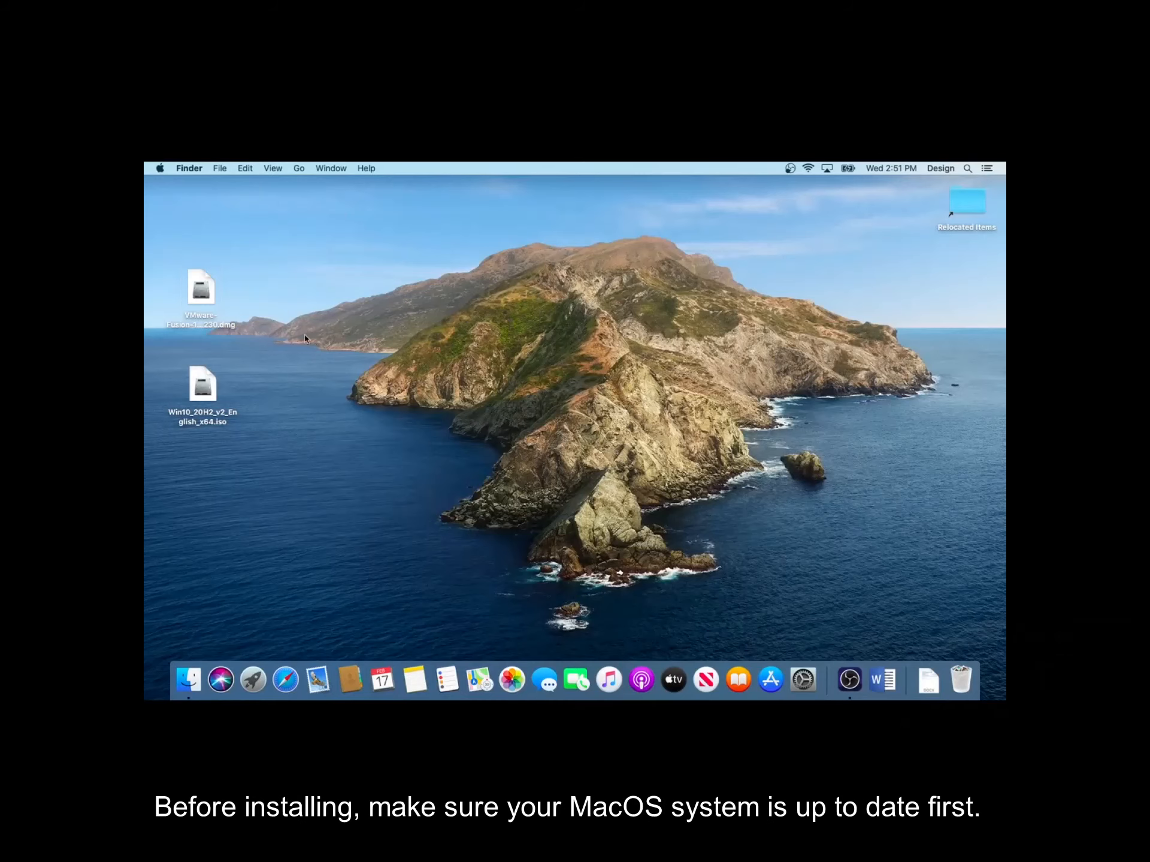
click(197, 289)
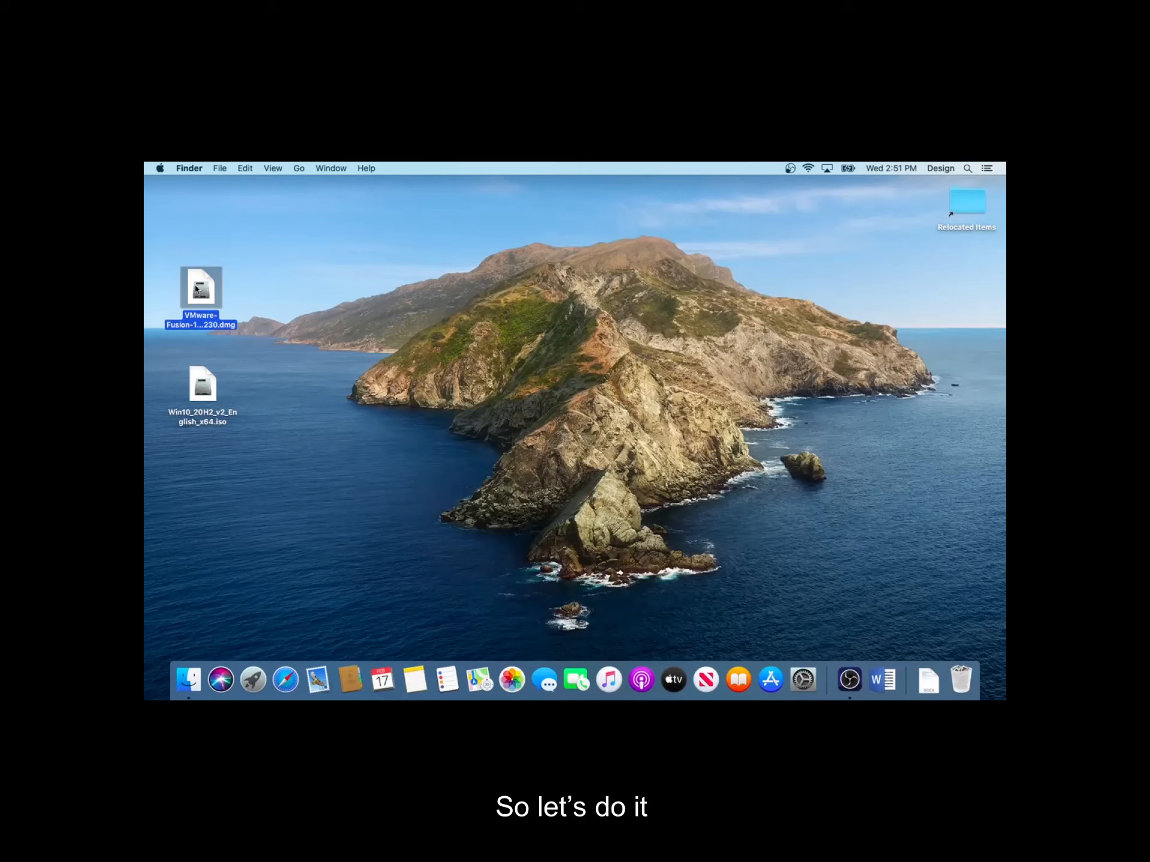
double_click(197, 289)
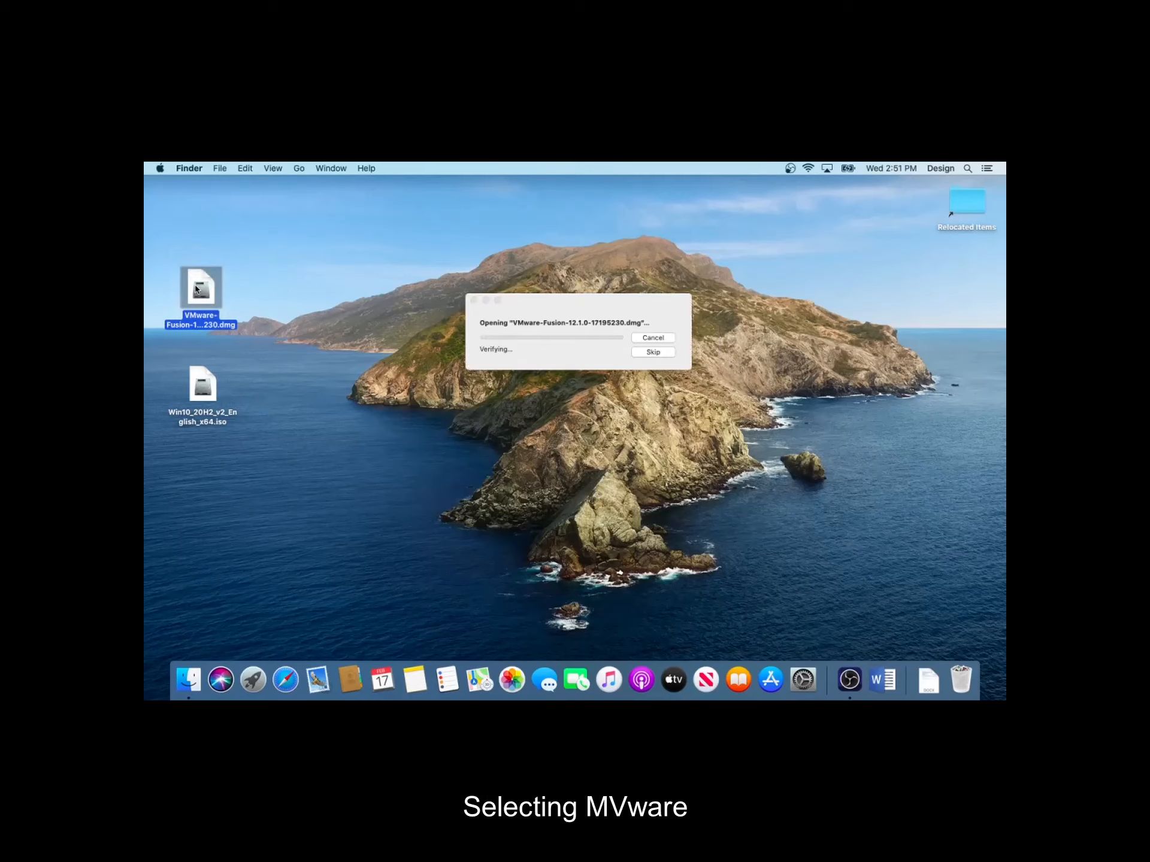
click(653, 352)
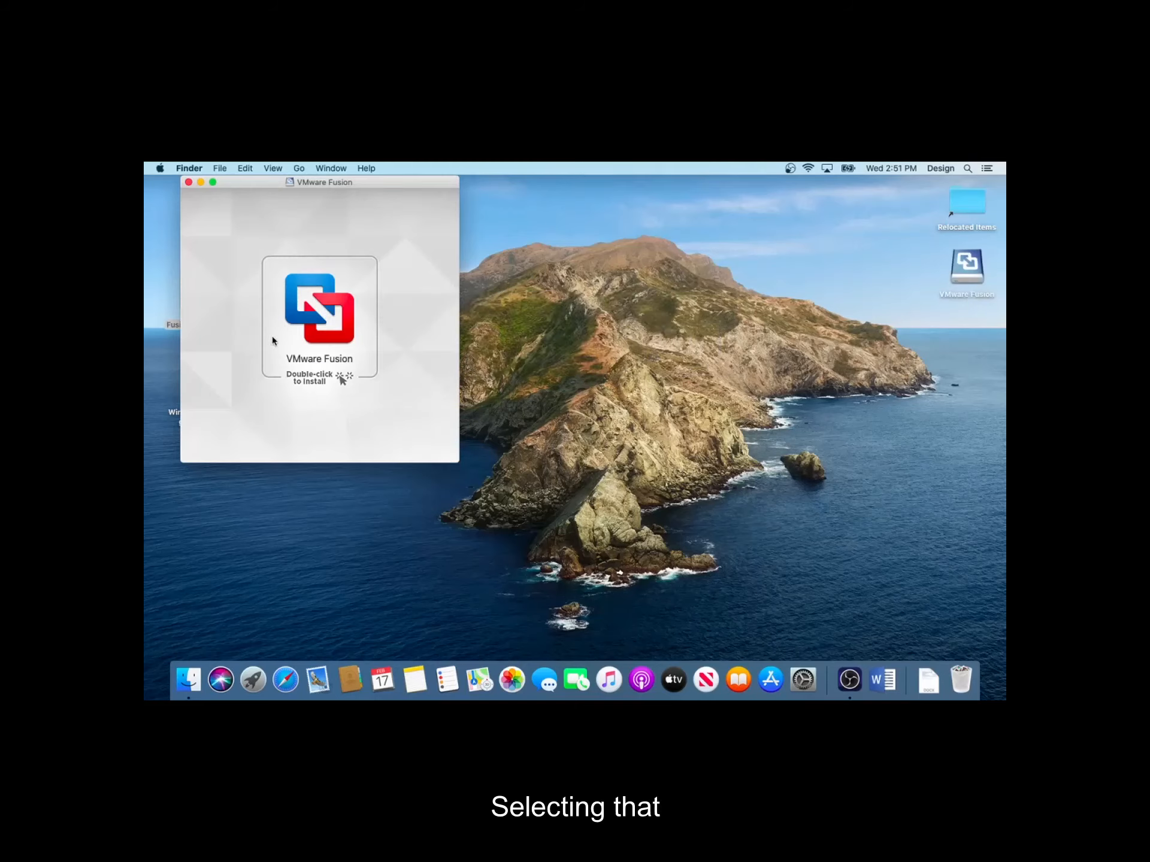
Launch the VMware Fusion installer and confirm opening the app downloaded from the internet
double_click(303, 322)
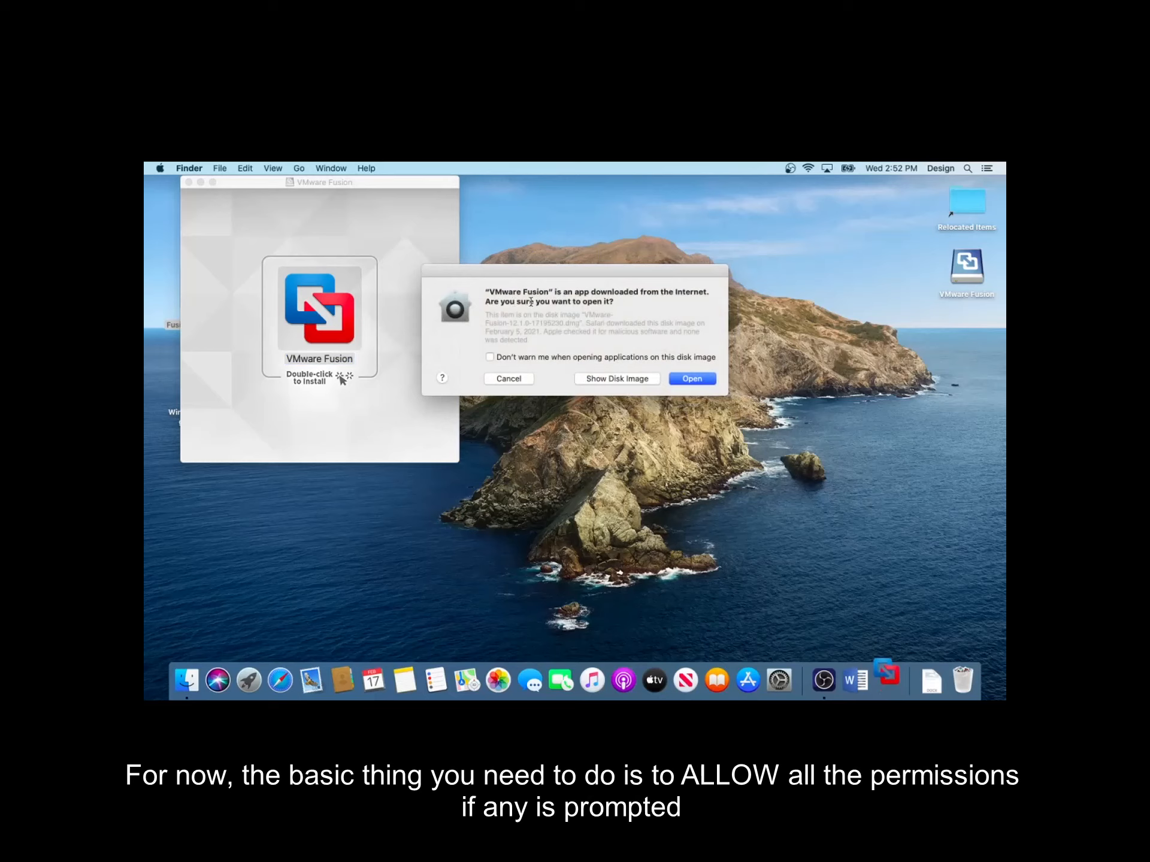
click(707, 382)
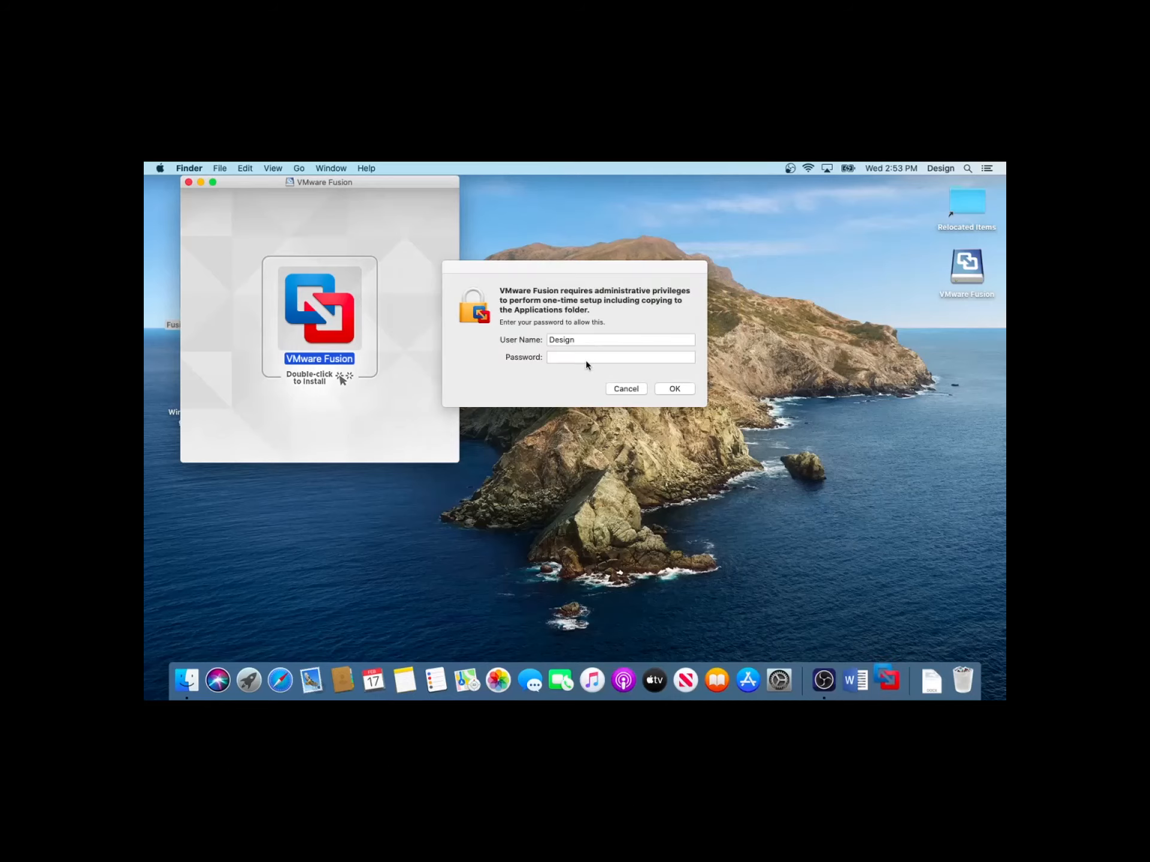
Enter the administrator password to authorize the VMware Fusion setup
click(586, 359)
text(••••••)
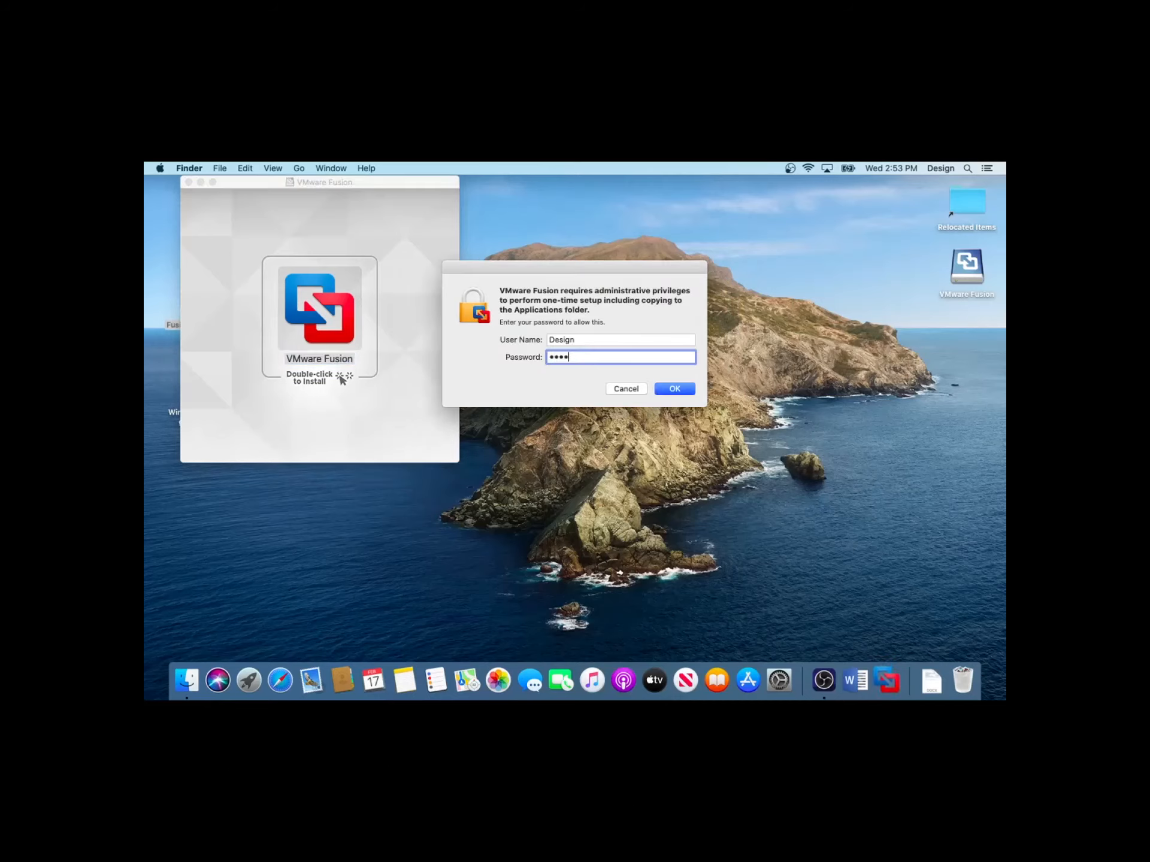
text(•••)
click(675, 388)
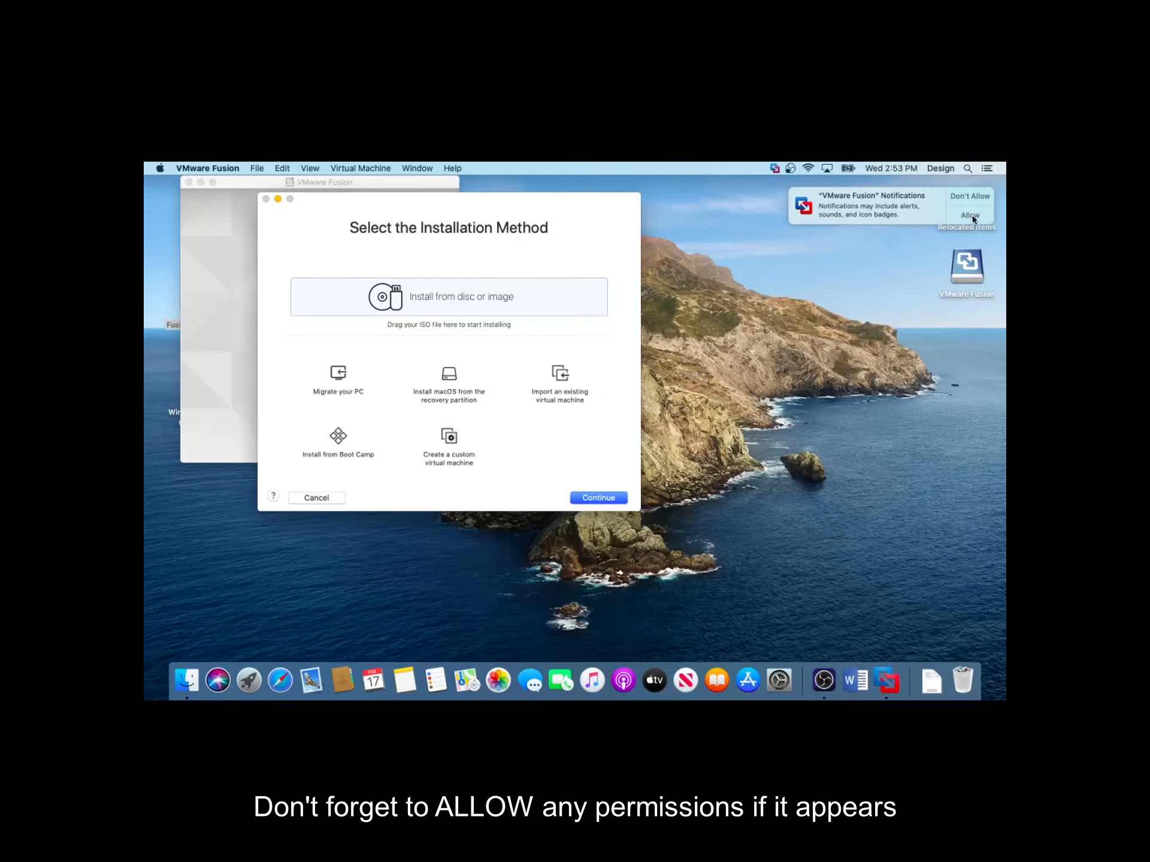
Allow VMware Fusion notifications, close the installer window, and eject the VMware Fusion disk
click(971, 216)
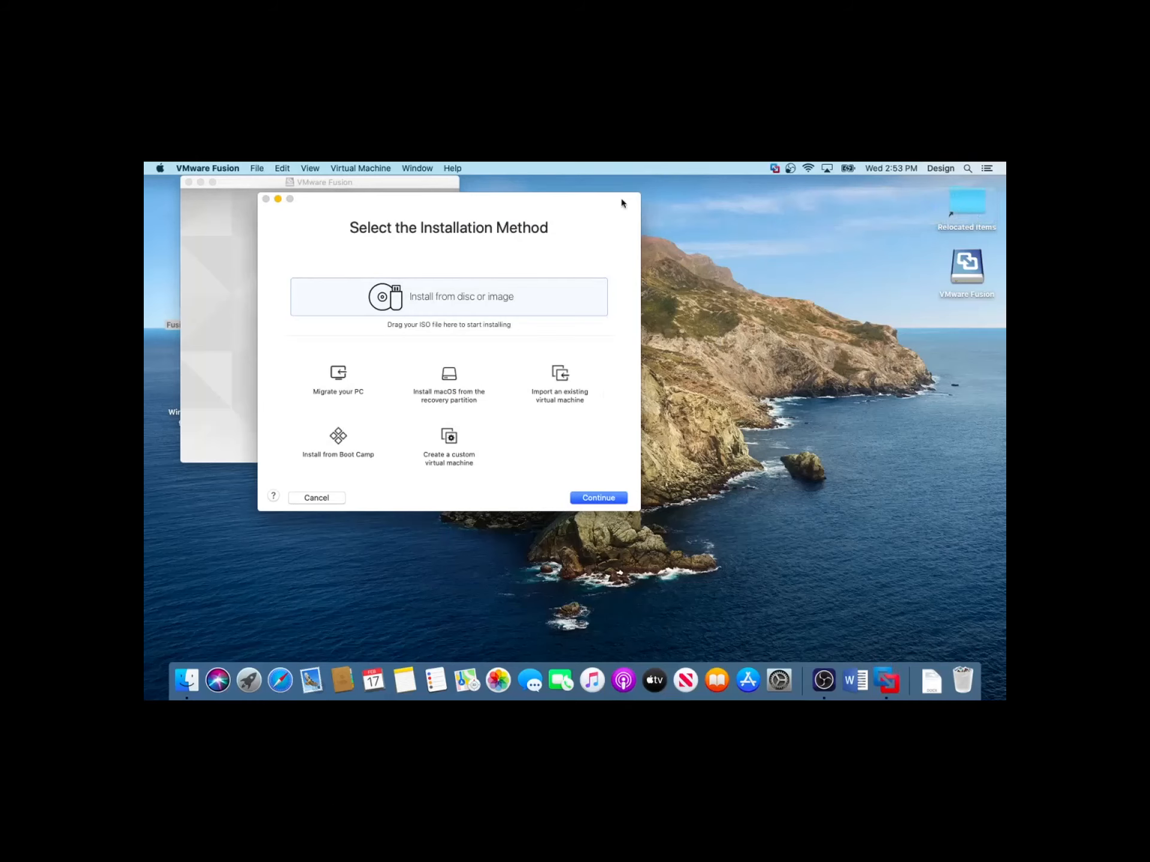
click(189, 182)
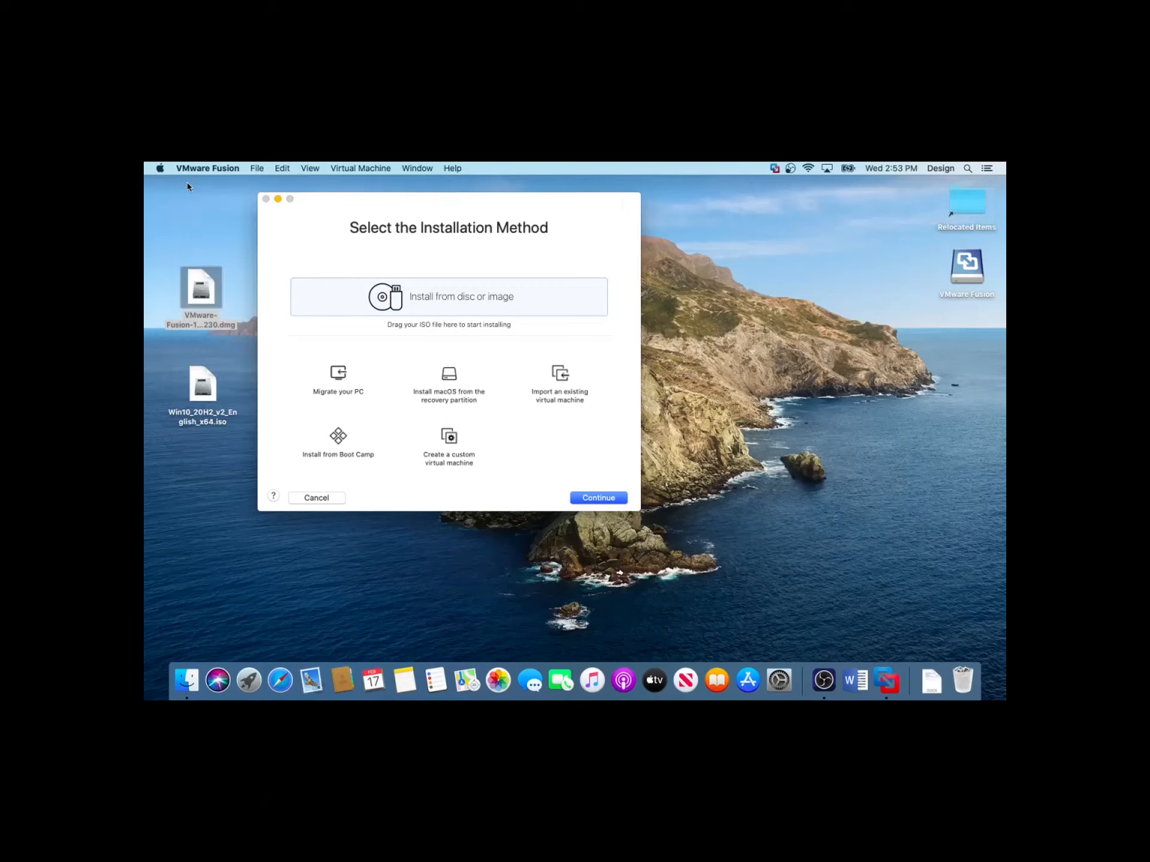
right_click(965, 263)
click(901, 287)
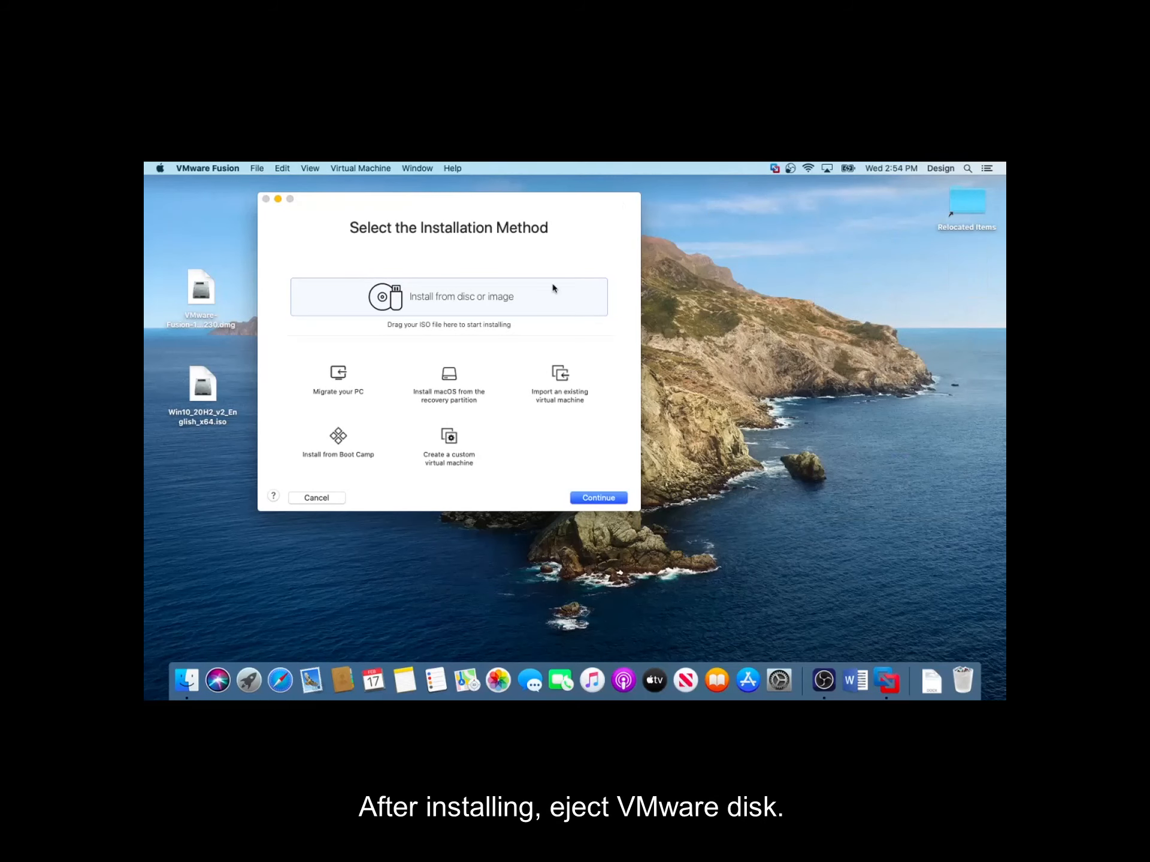
Choose to install from a disc image, select Win10_20H2_v2_English_x64.iso from the desktop, and continue
drag(529, 200, 689, 264)
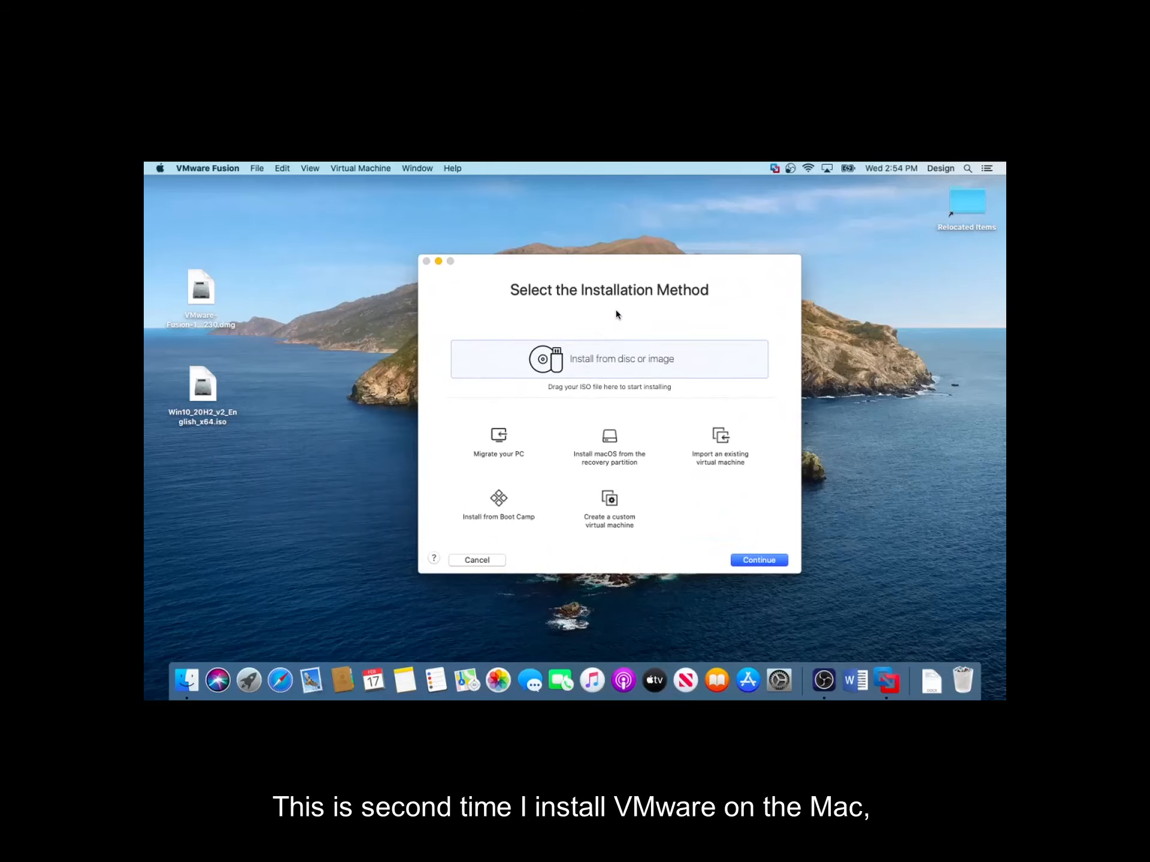
click(596, 362)
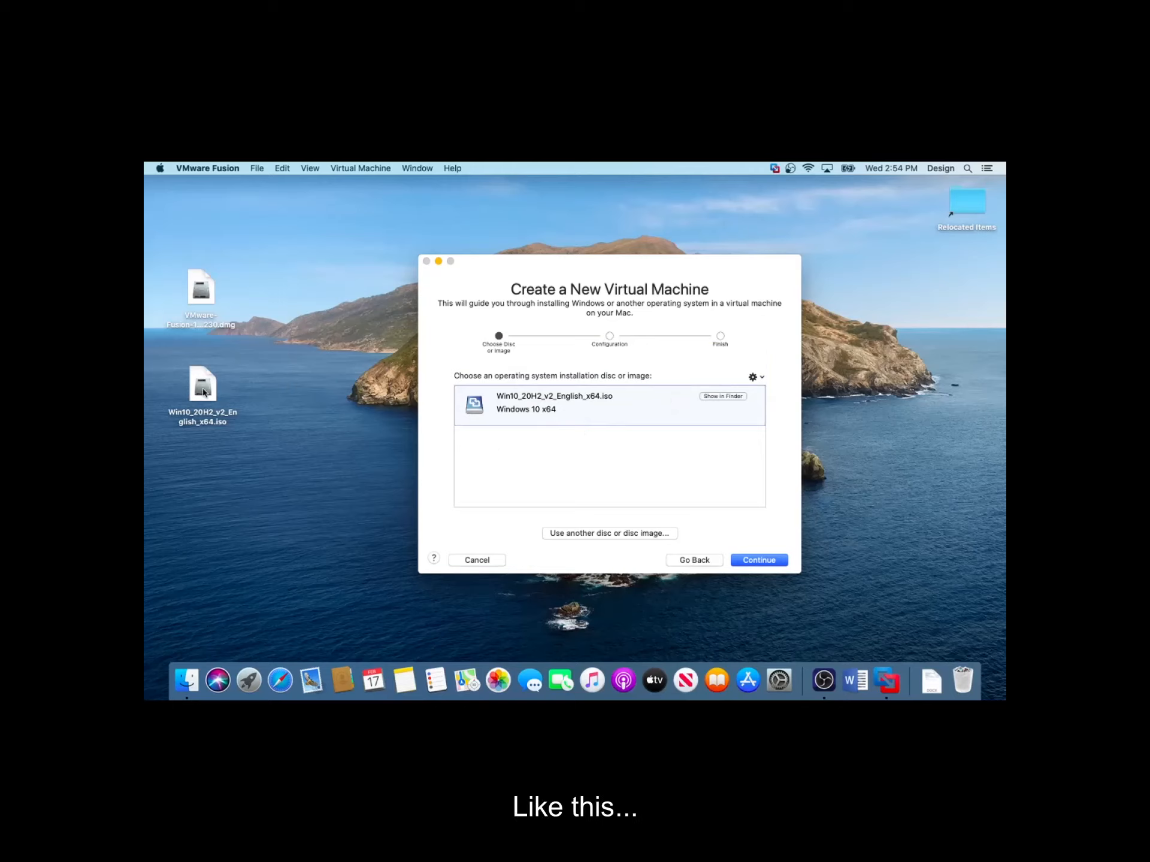
drag(204, 394, 486, 401)
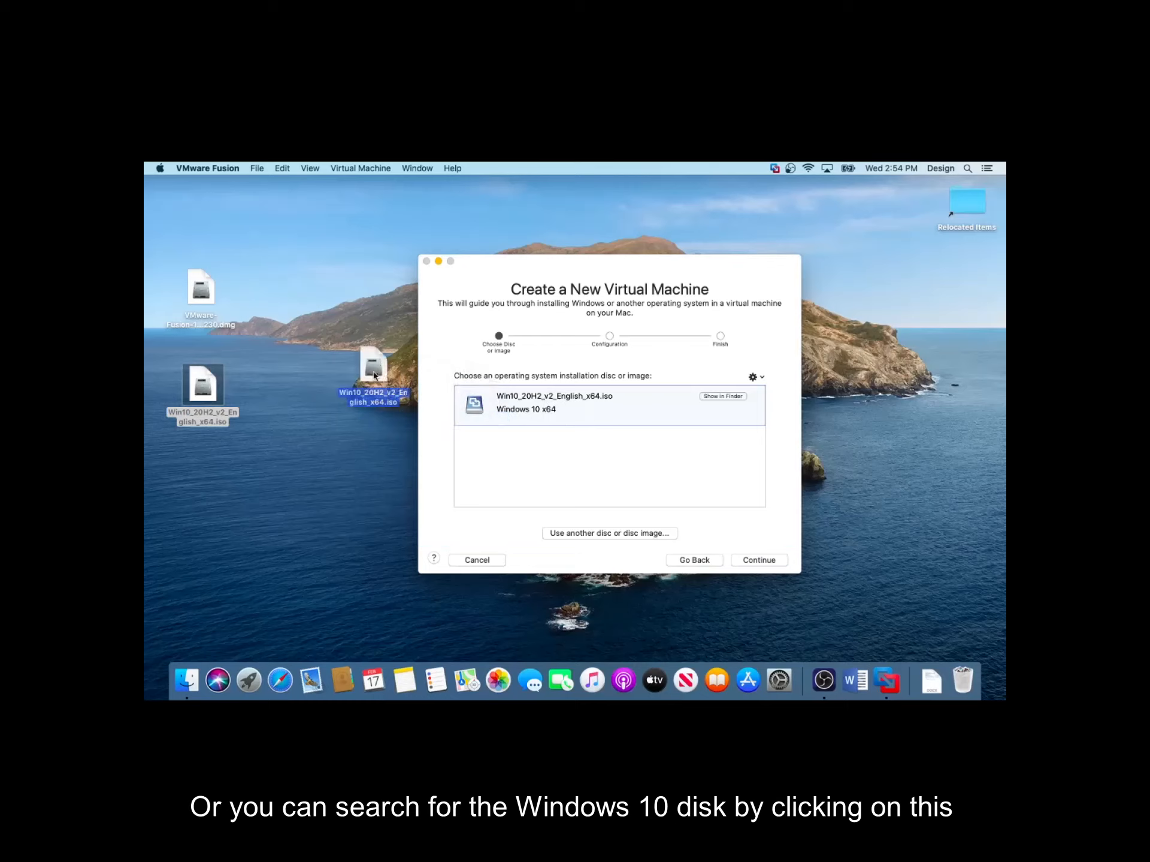
click(594, 535)
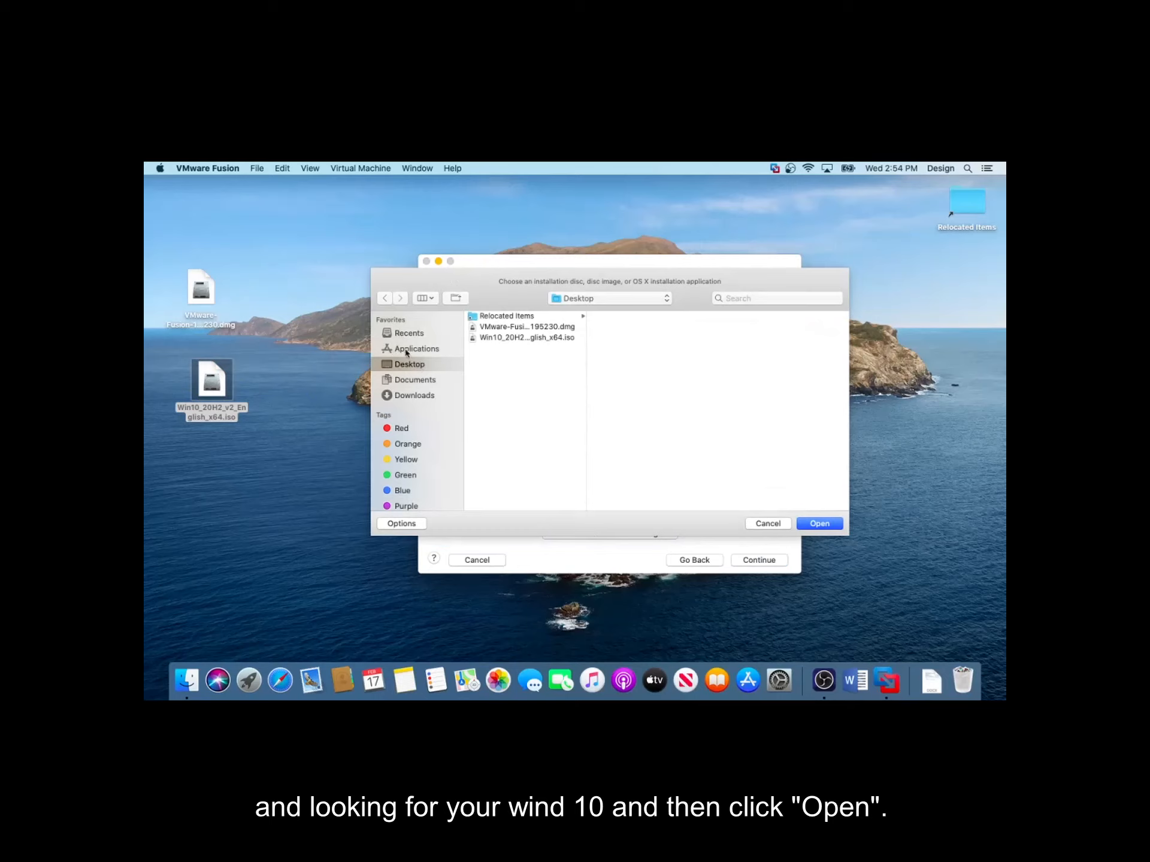
click(503, 338)
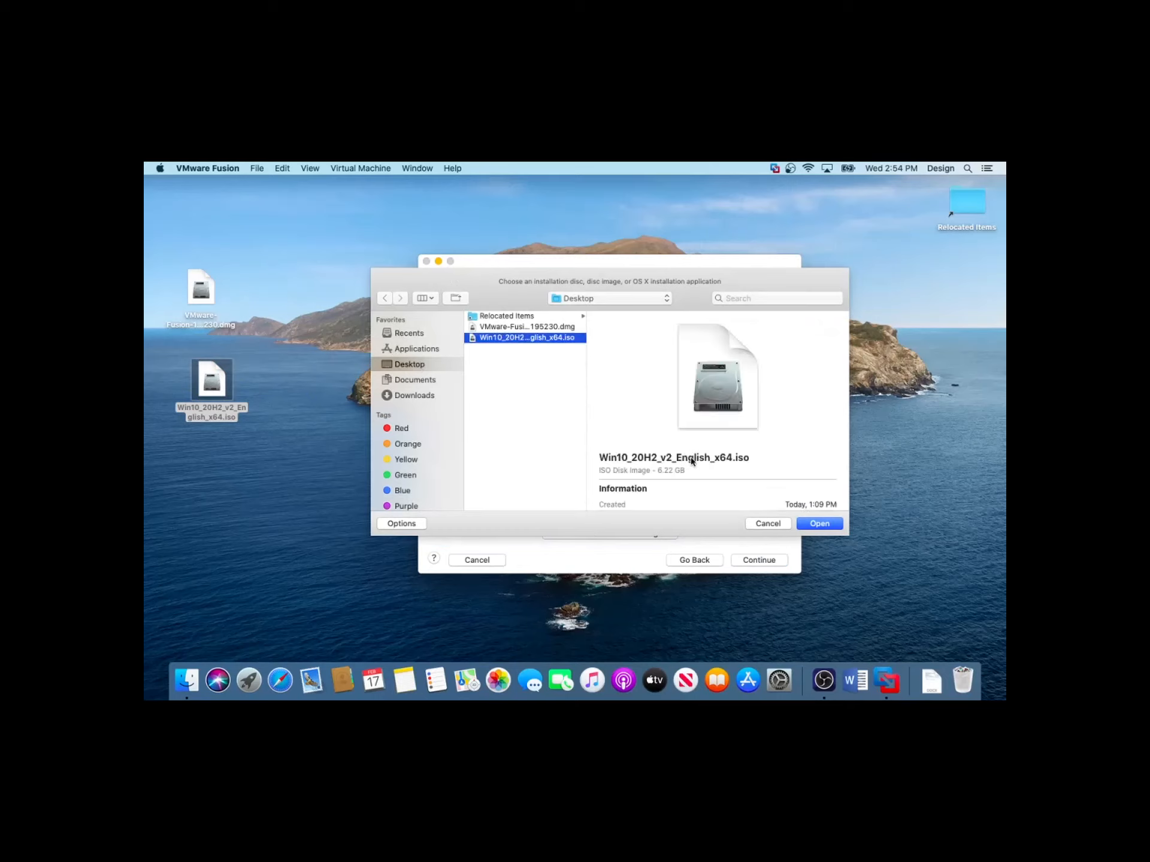
click(766, 525)
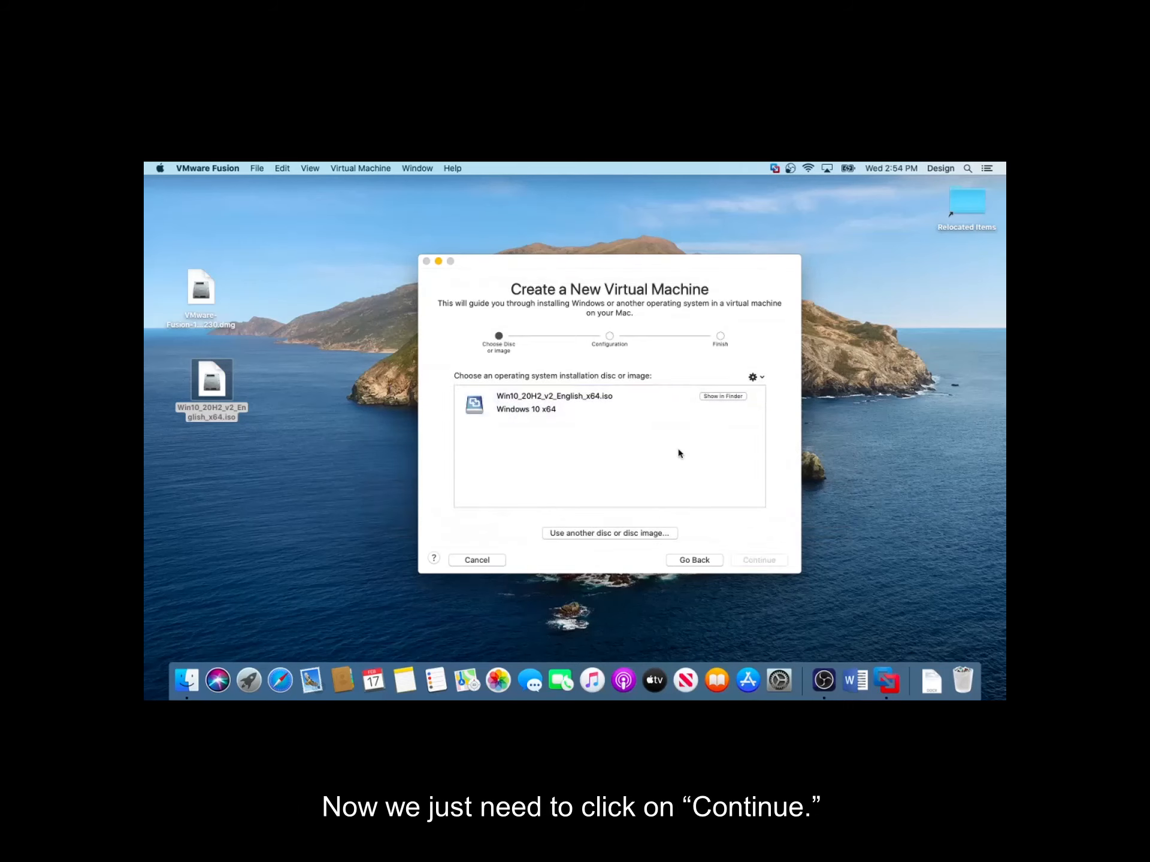
click(657, 397)
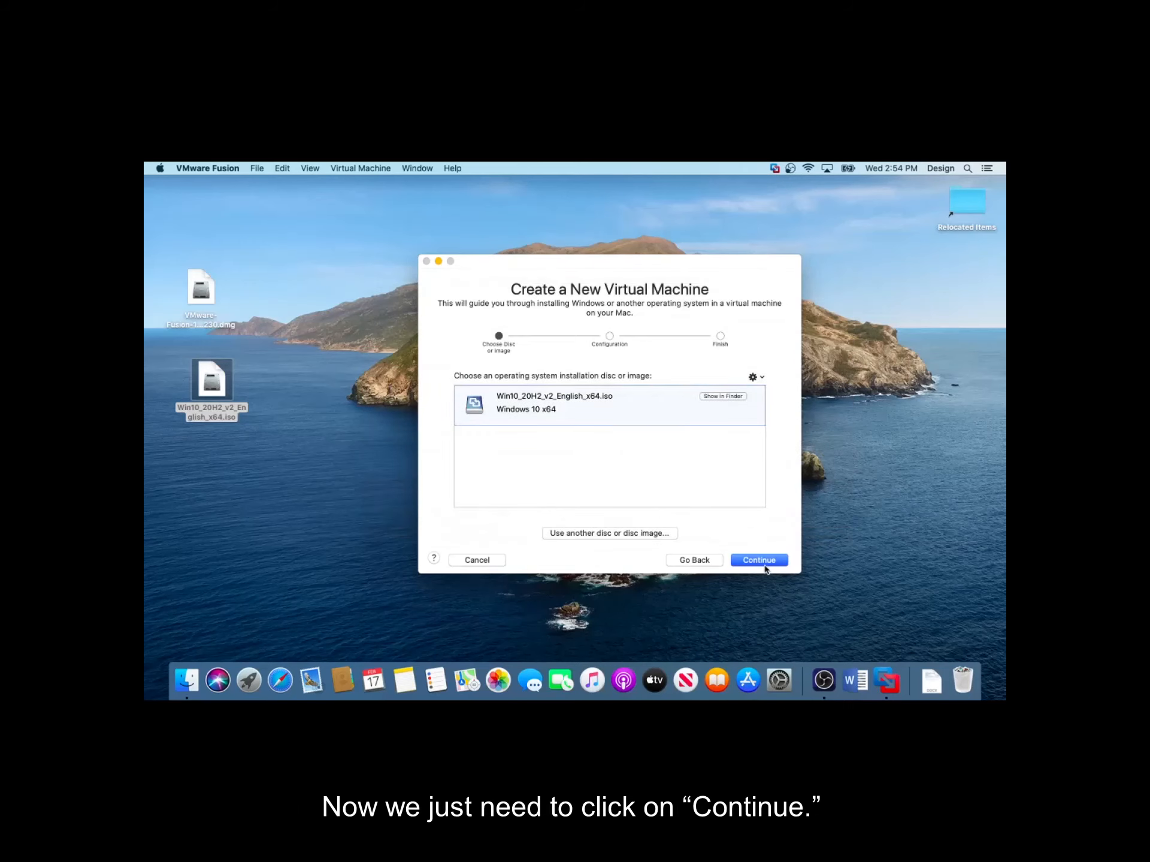
click(761, 560)
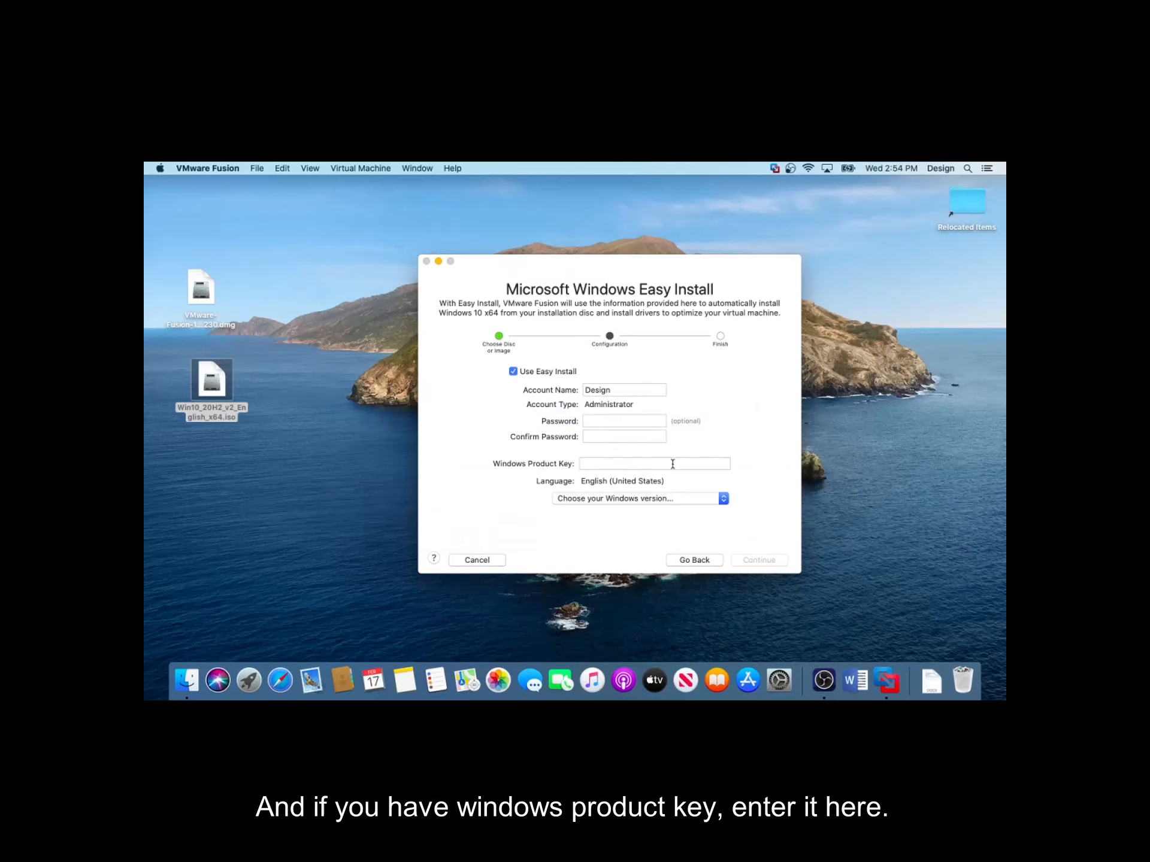
Pick Windows 10 Pro as the Easy Install version and continue without a product key
click(723, 499)
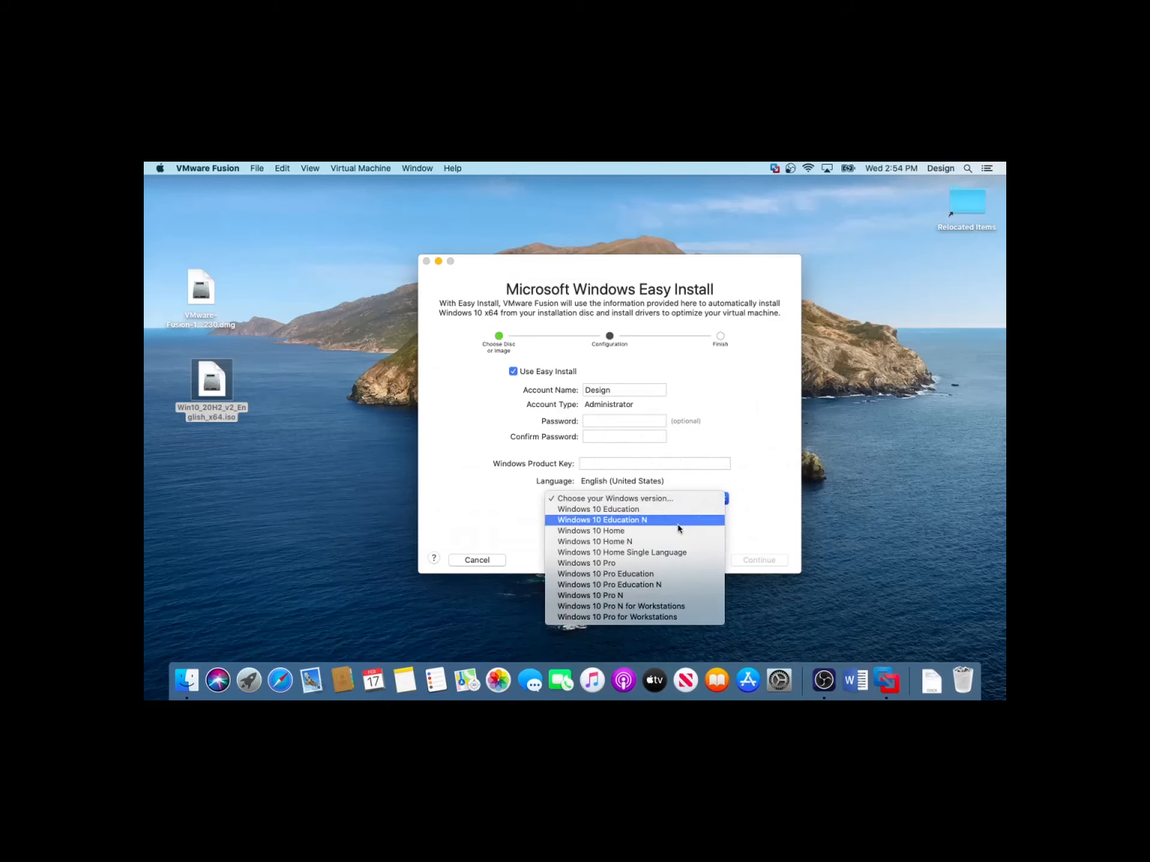
click(638, 562)
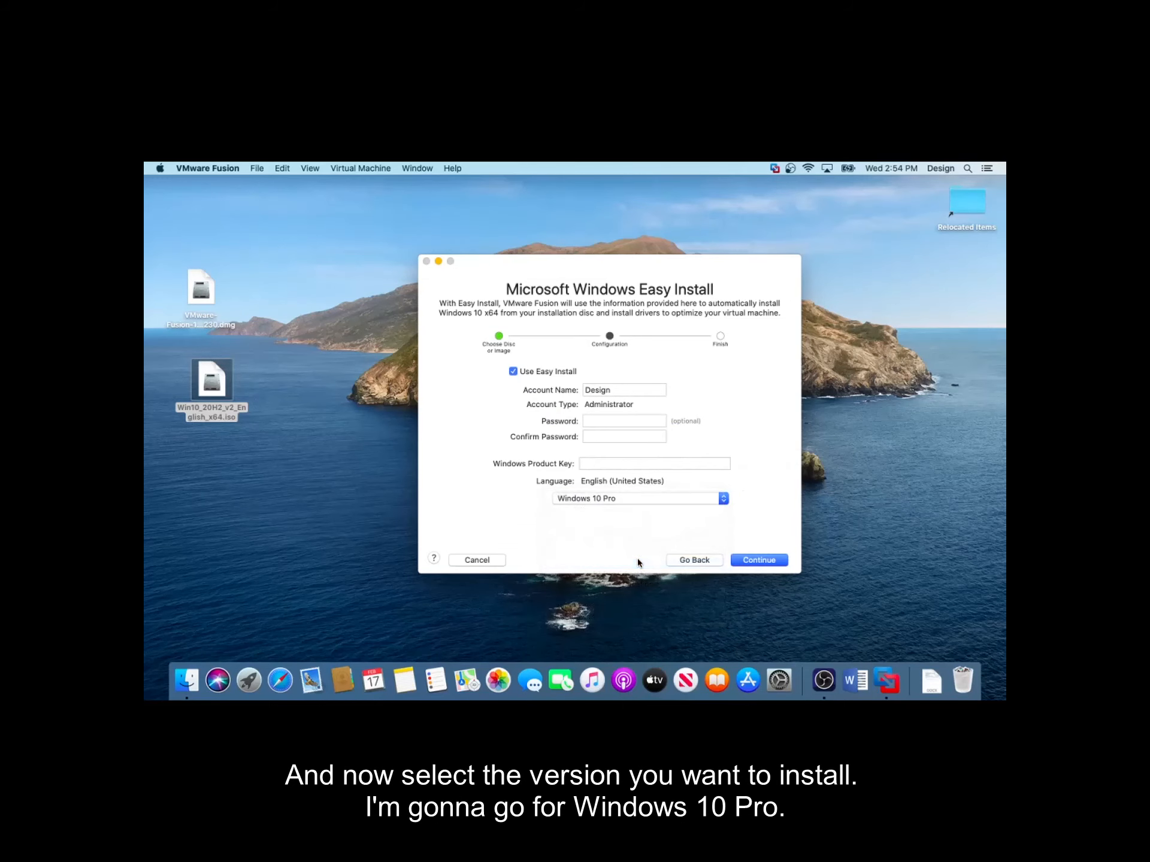
click(774, 561)
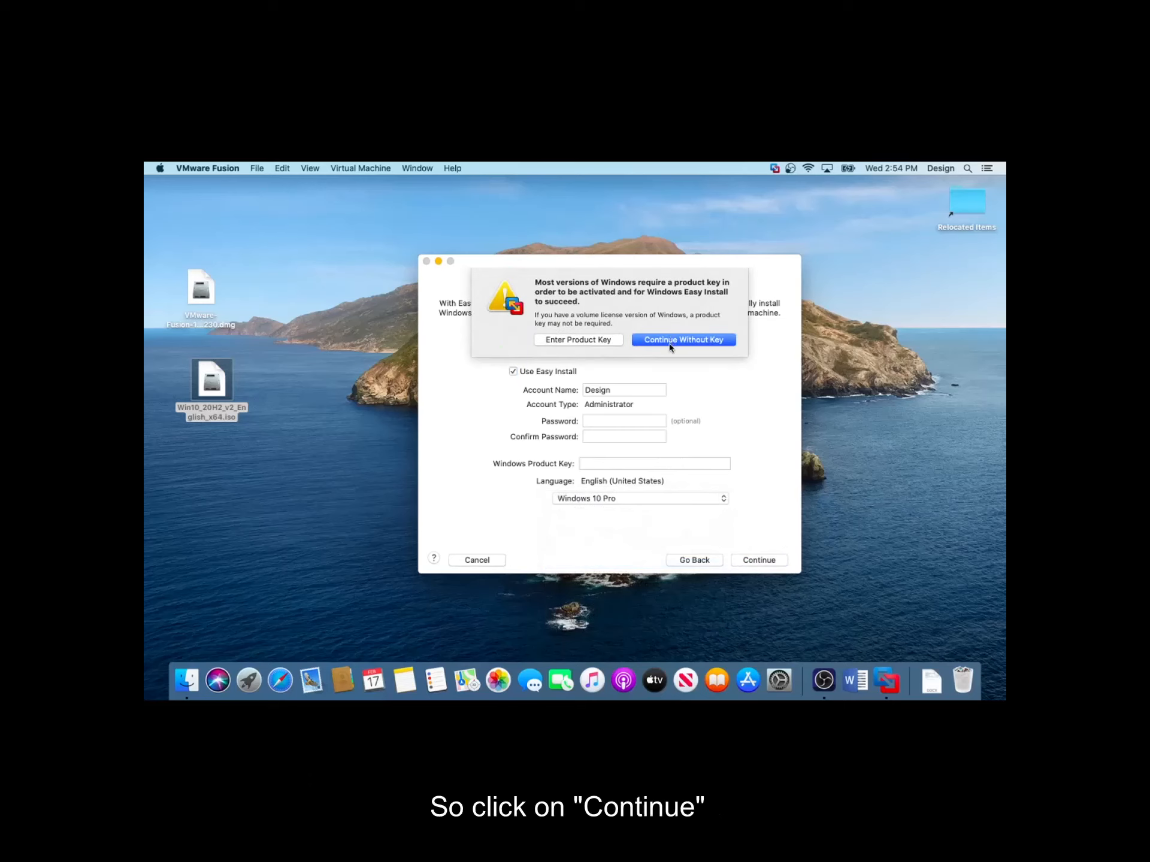
click(671, 342)
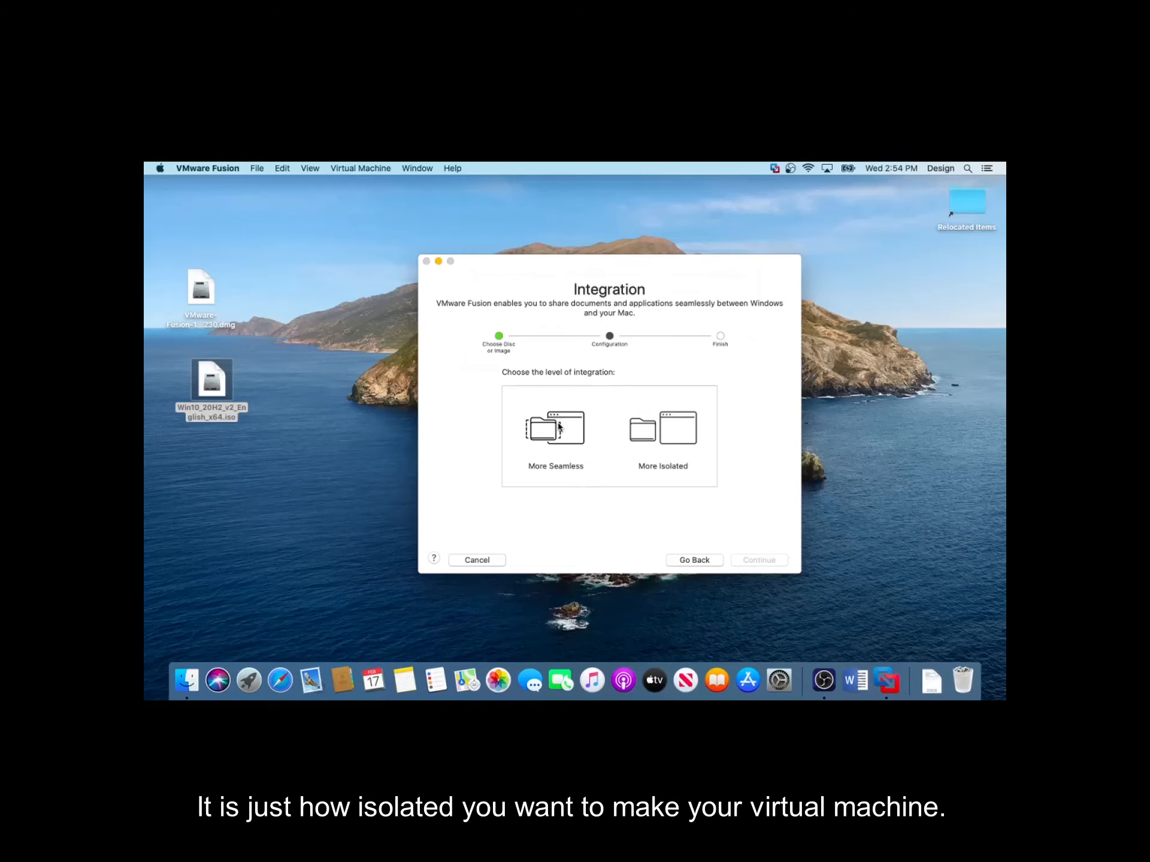
Choose the More Seamless integration level and continue
click(559, 428)
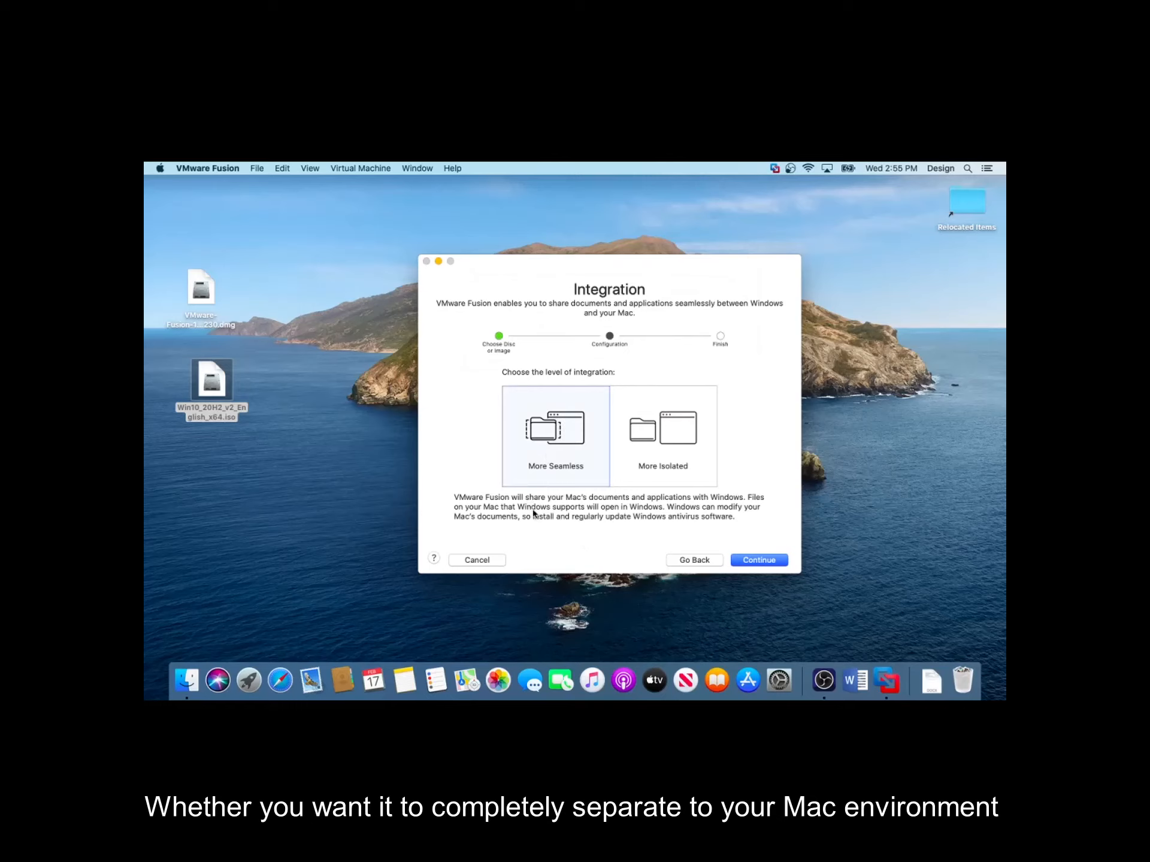
click(676, 450)
click(567, 427)
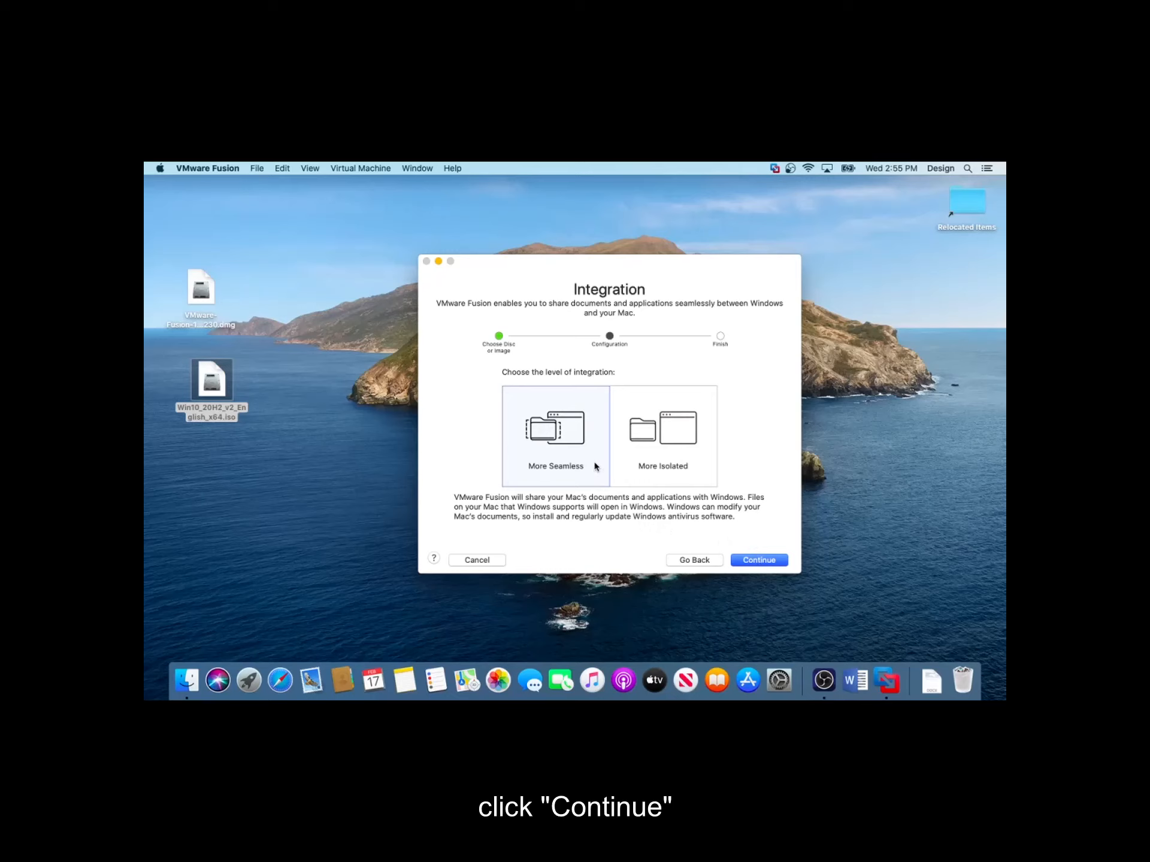
click(780, 564)
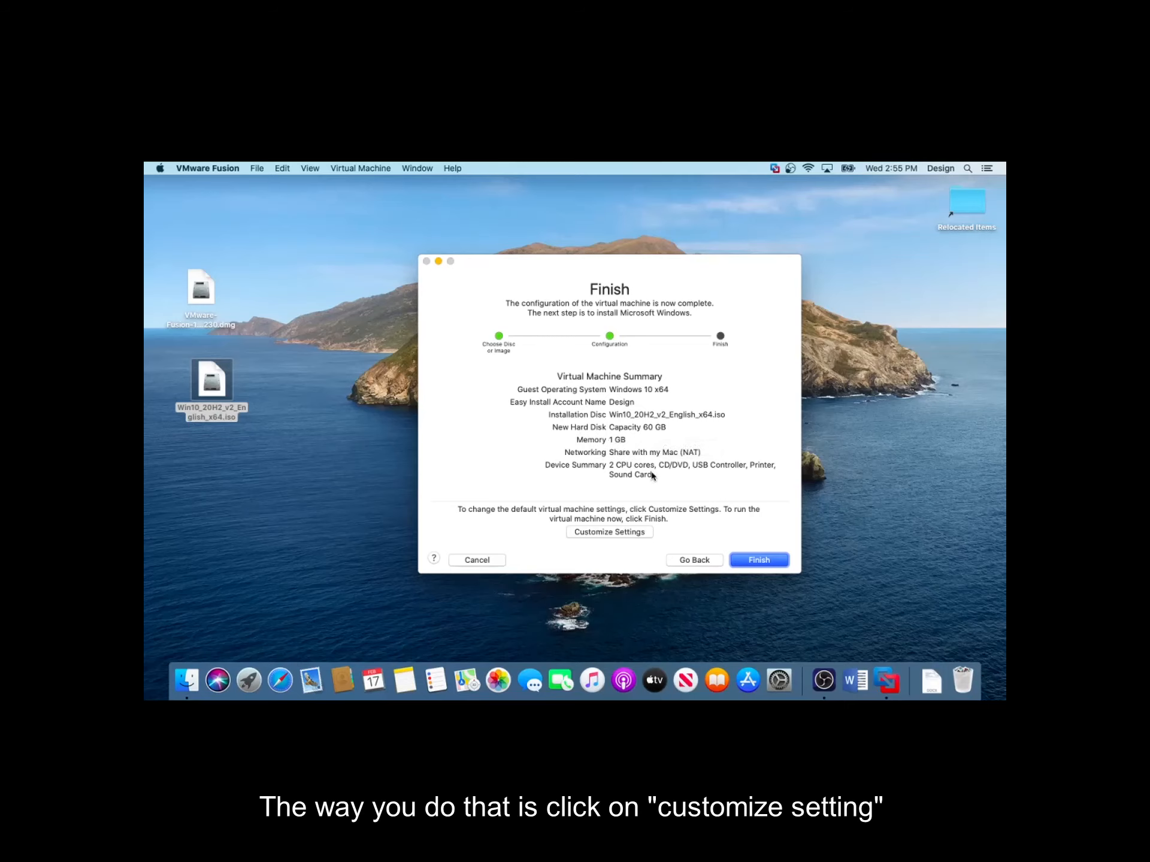
Open Customize Settings and save the virtual machine as Windows 10
click(616, 532)
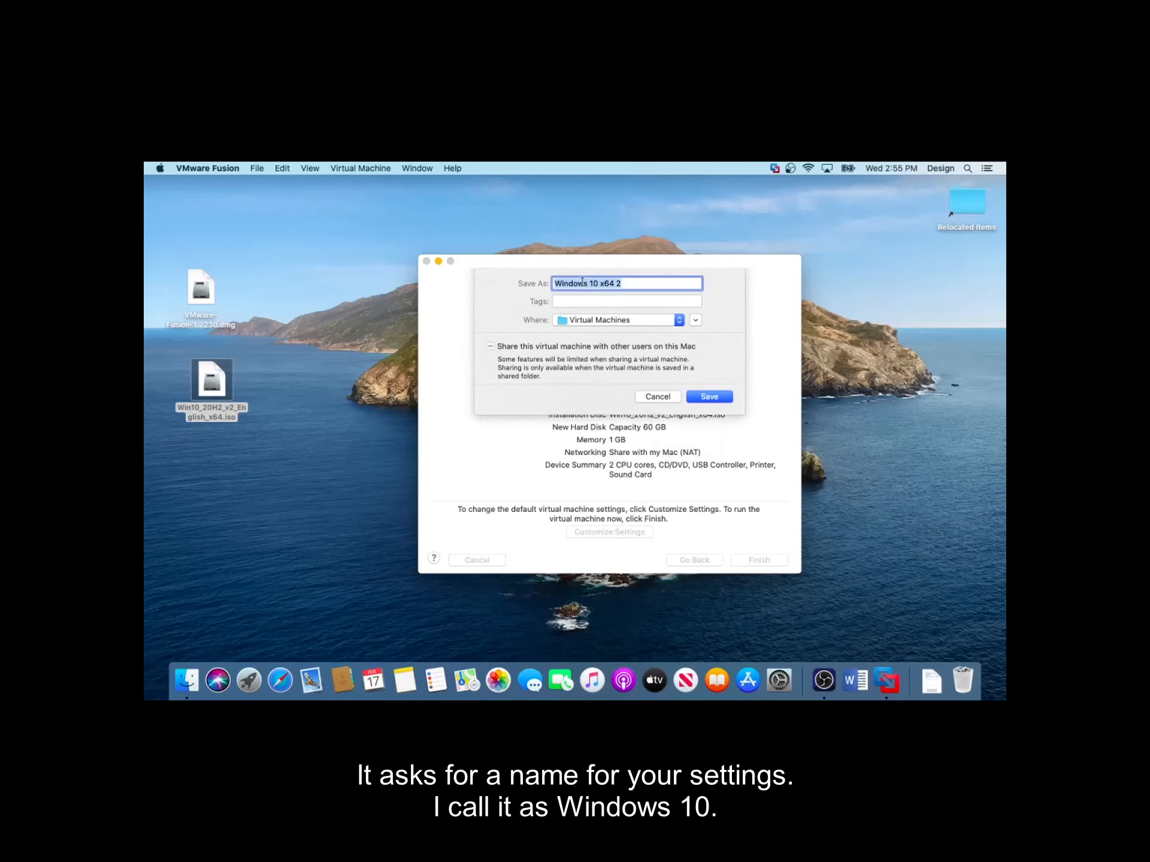
click(638, 283)
key(BackSpace)
key(BackSpace)
key(BackSpace)
key(BackSpace)
key(BackSpace)
key(BackSpace)
key(BackSpace)
key(BackSpace)
text(10 -)
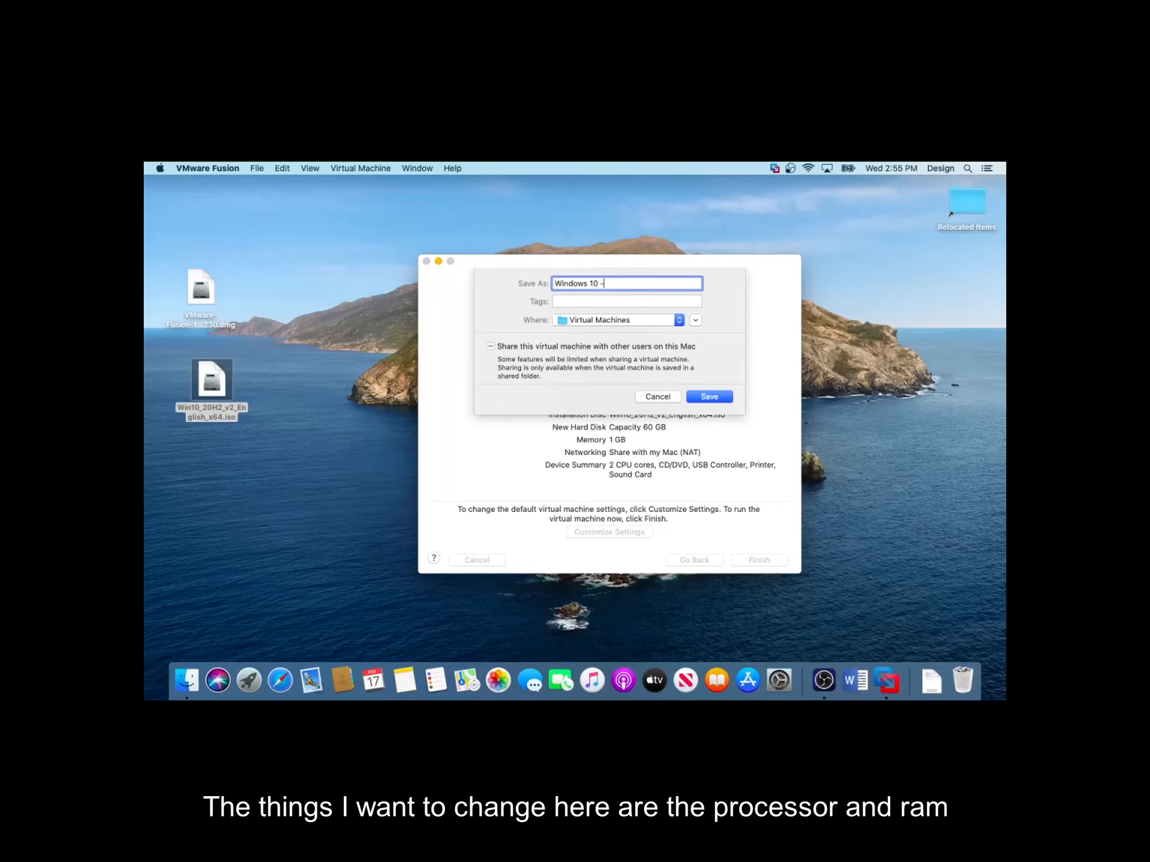
key(BackSpace)
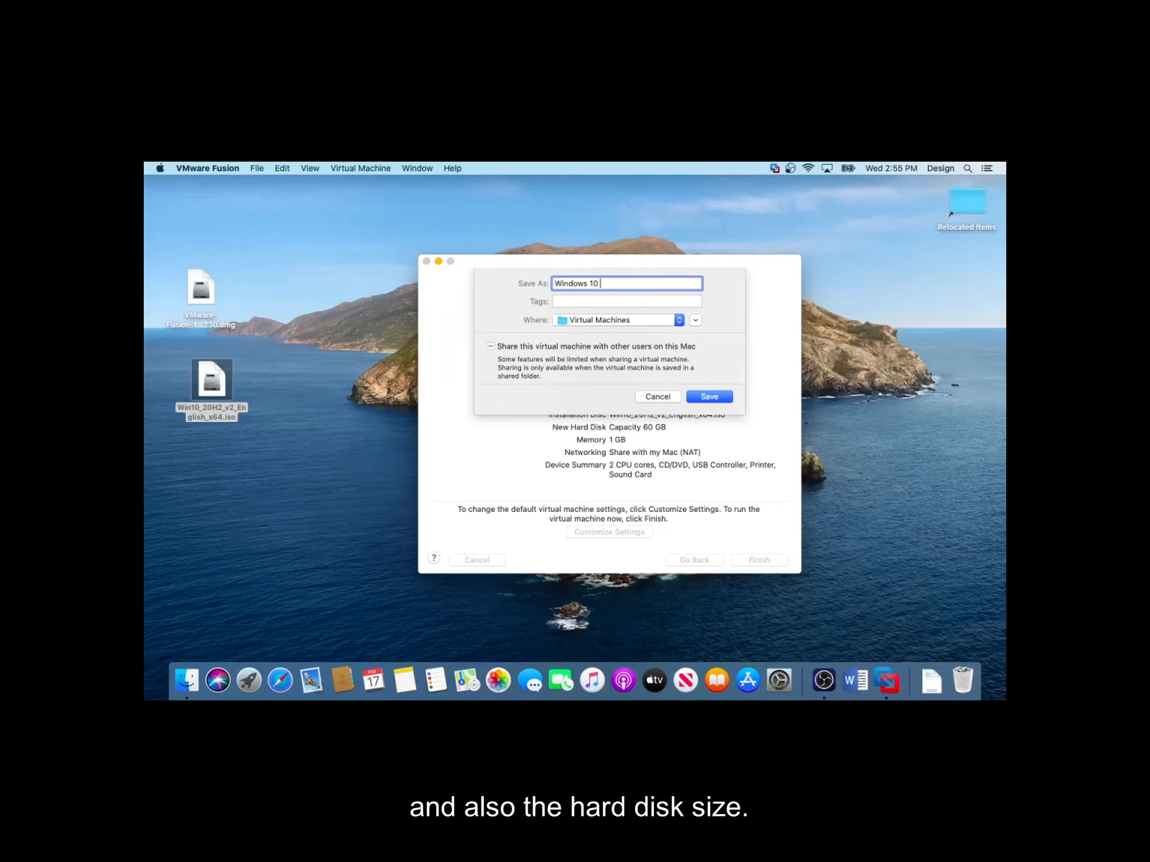
click(718, 396)
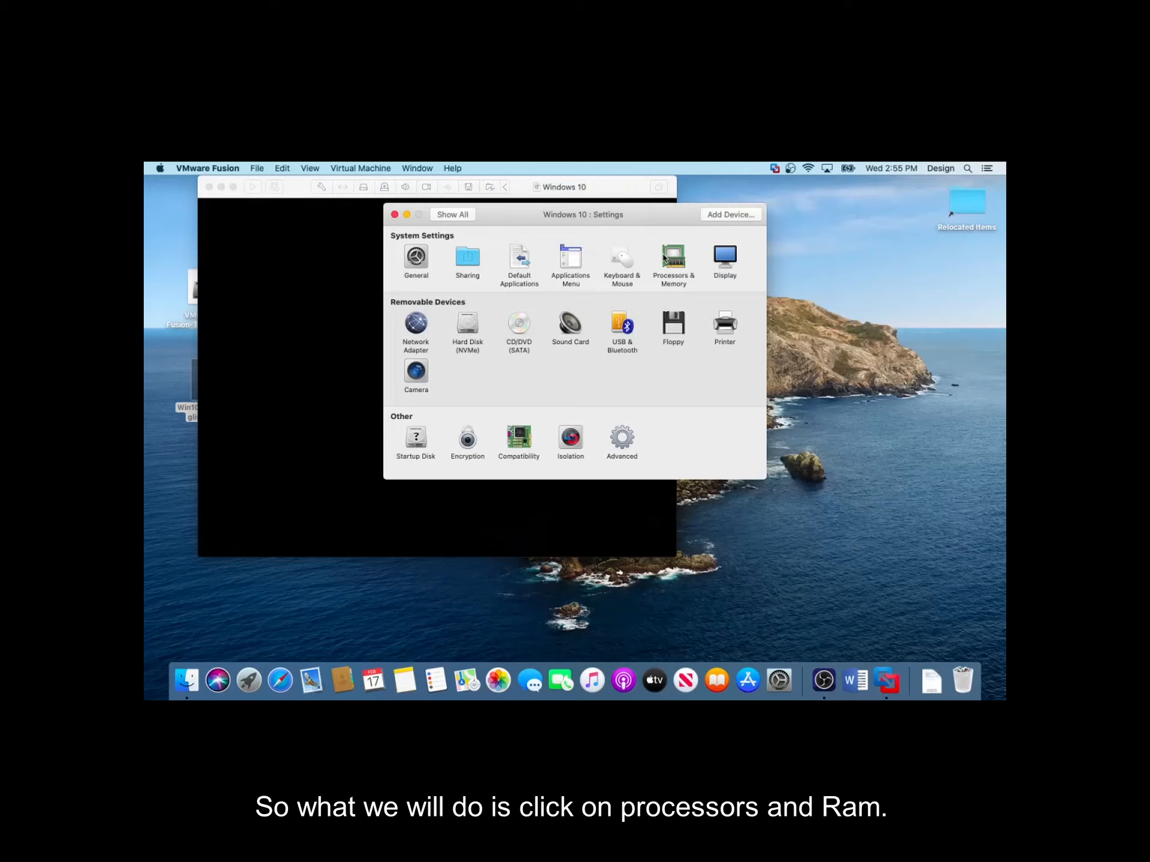
Set the virtual machine to 3 processor cores and 1536 MB of memory, then return to all settings
click(665, 259)
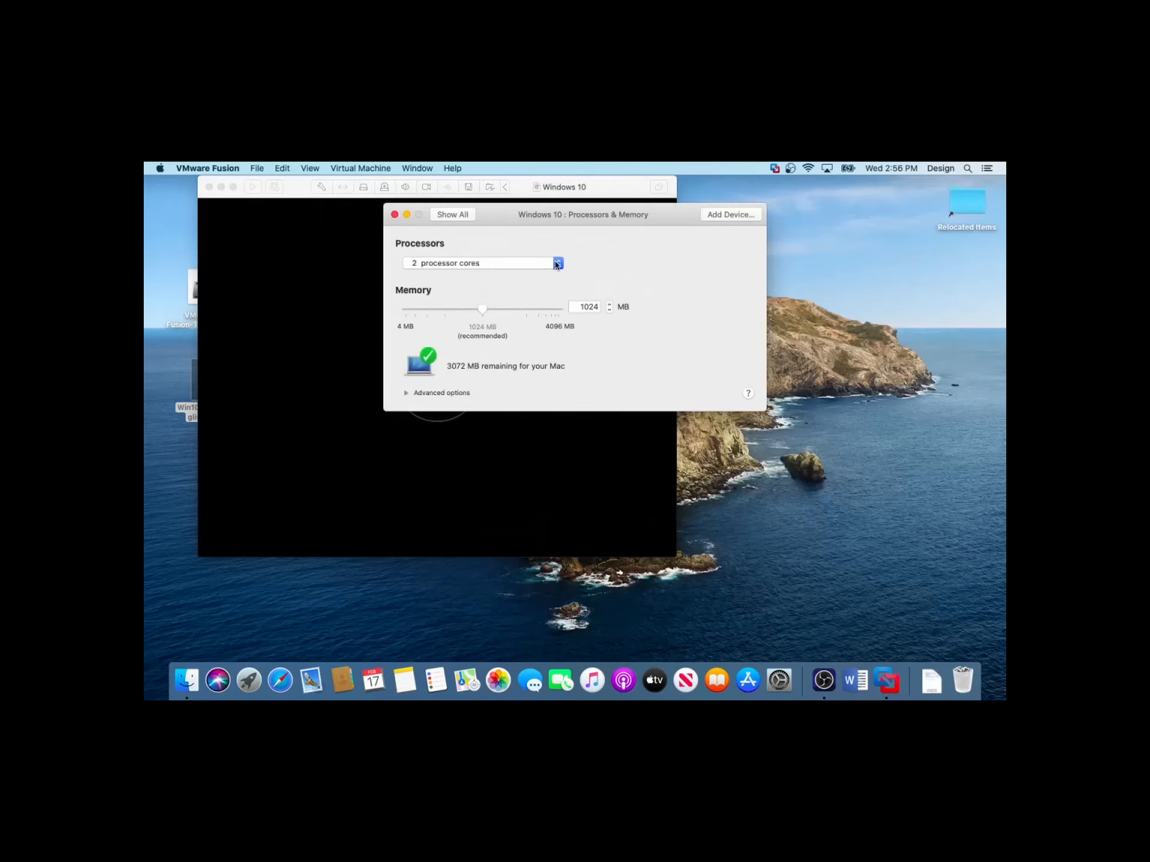
click(507, 269)
click(521, 278)
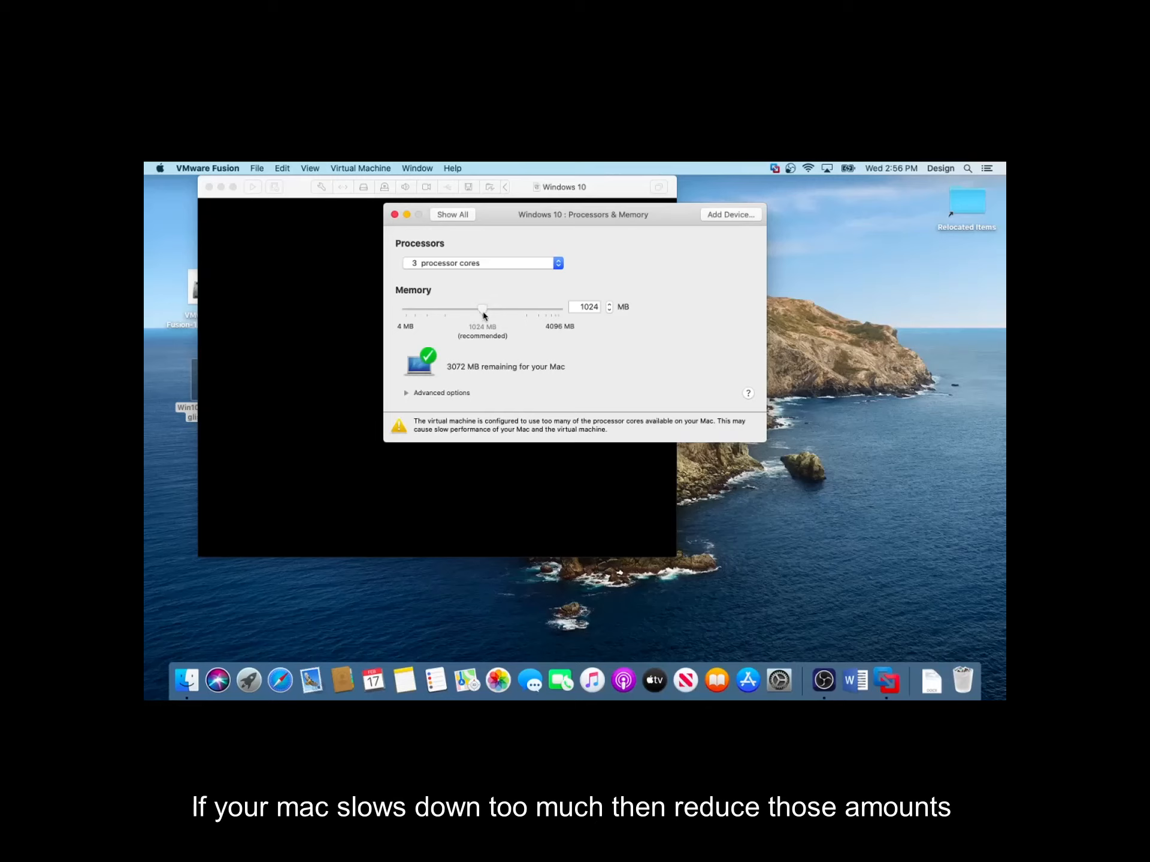
drag(485, 316, 526, 309)
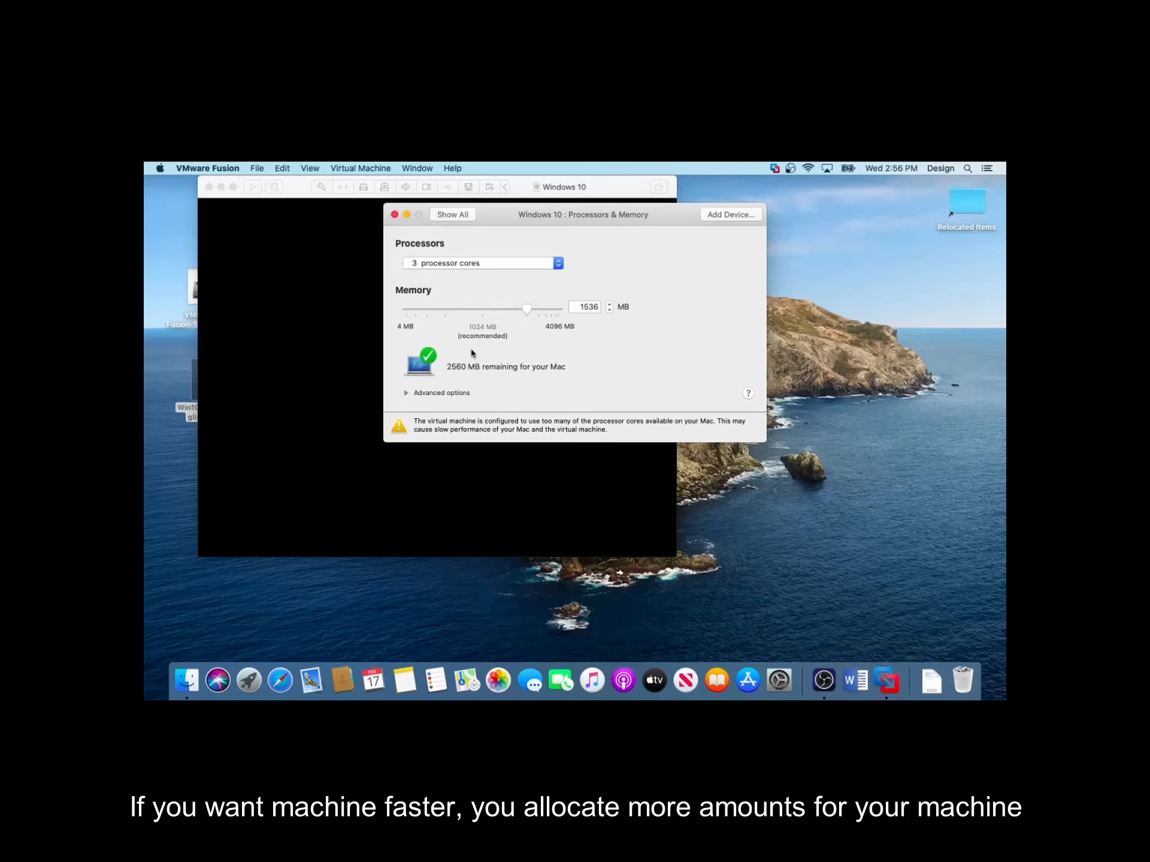
click(459, 214)
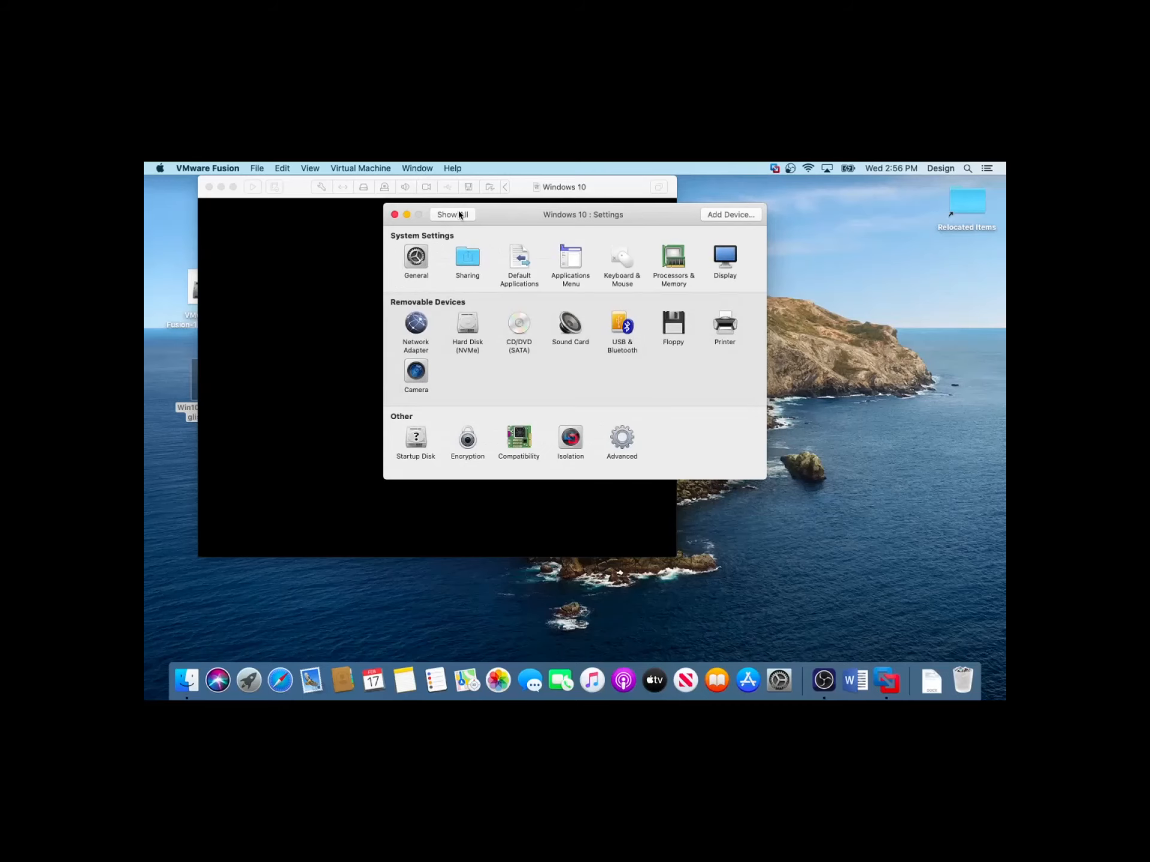
Set the virtual hard disk size to 80 GB, apply the change, and close the settings window
click(469, 329)
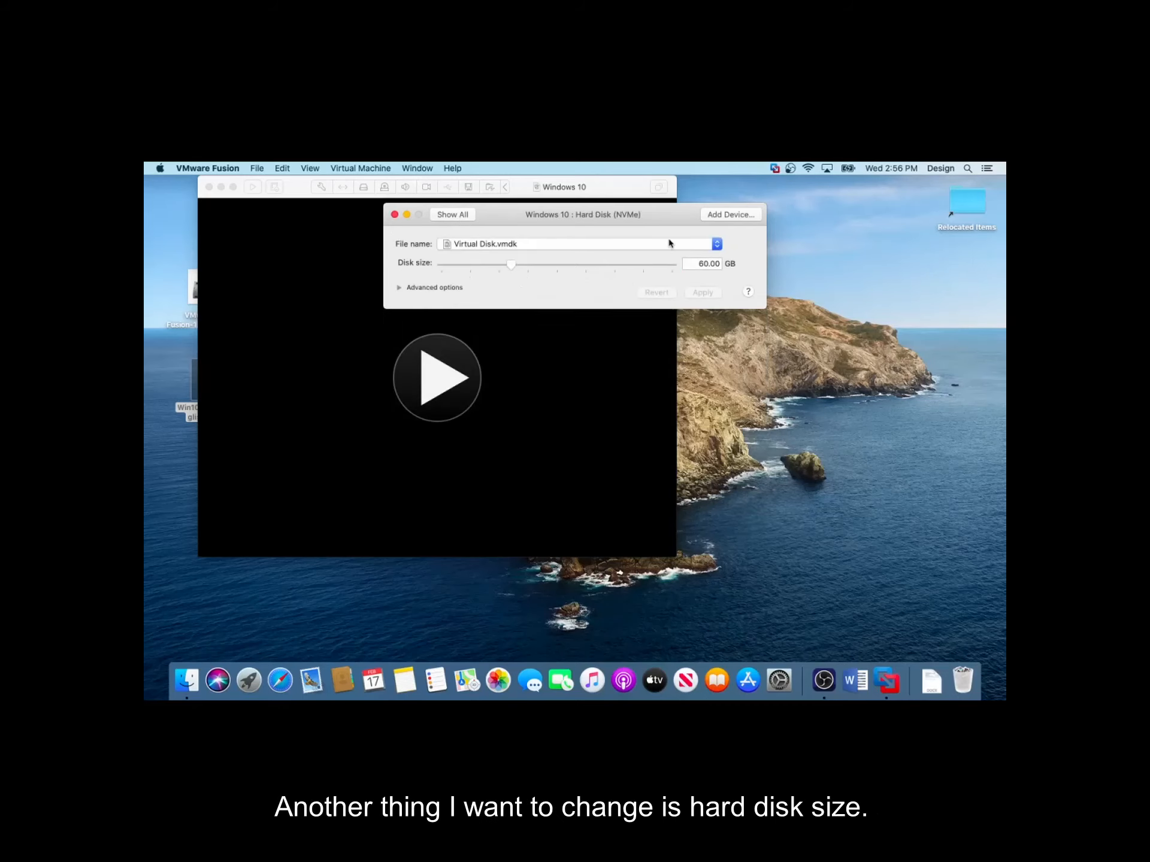
click(704, 264)
key(BackSpace)
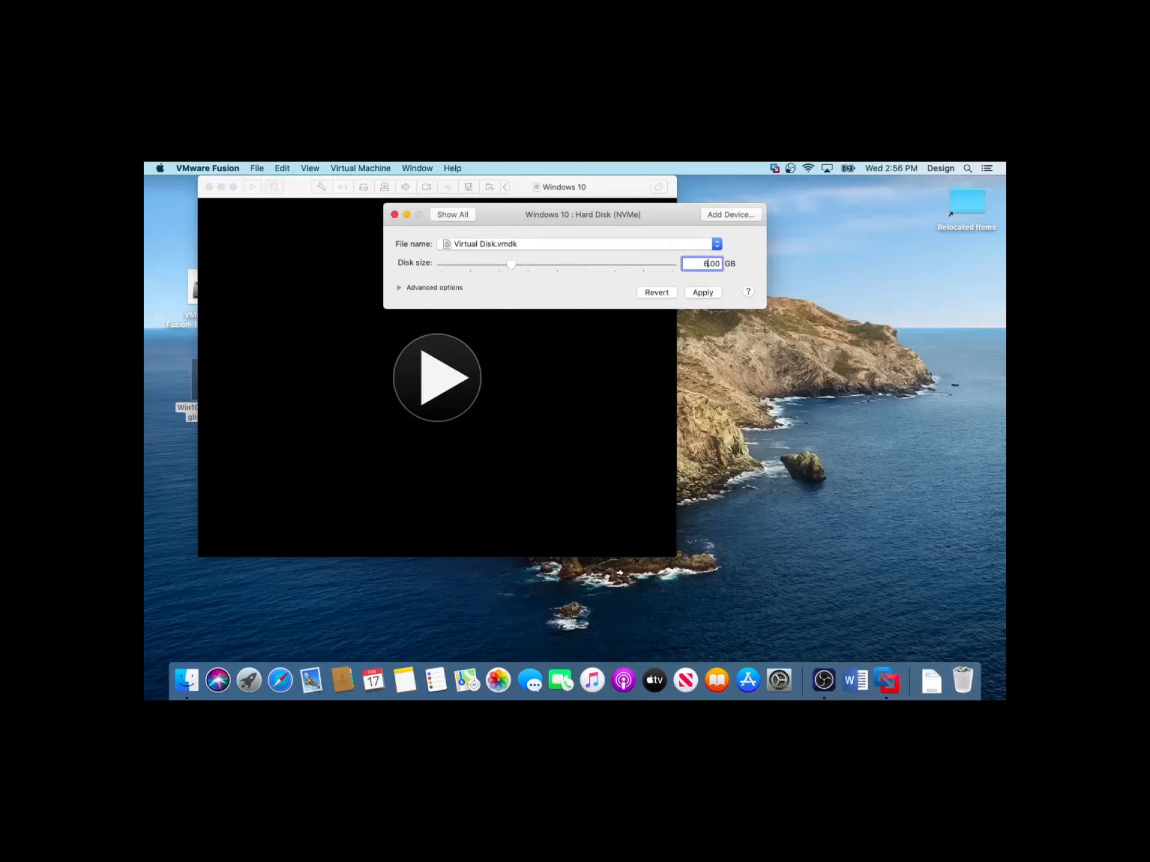
text(80)
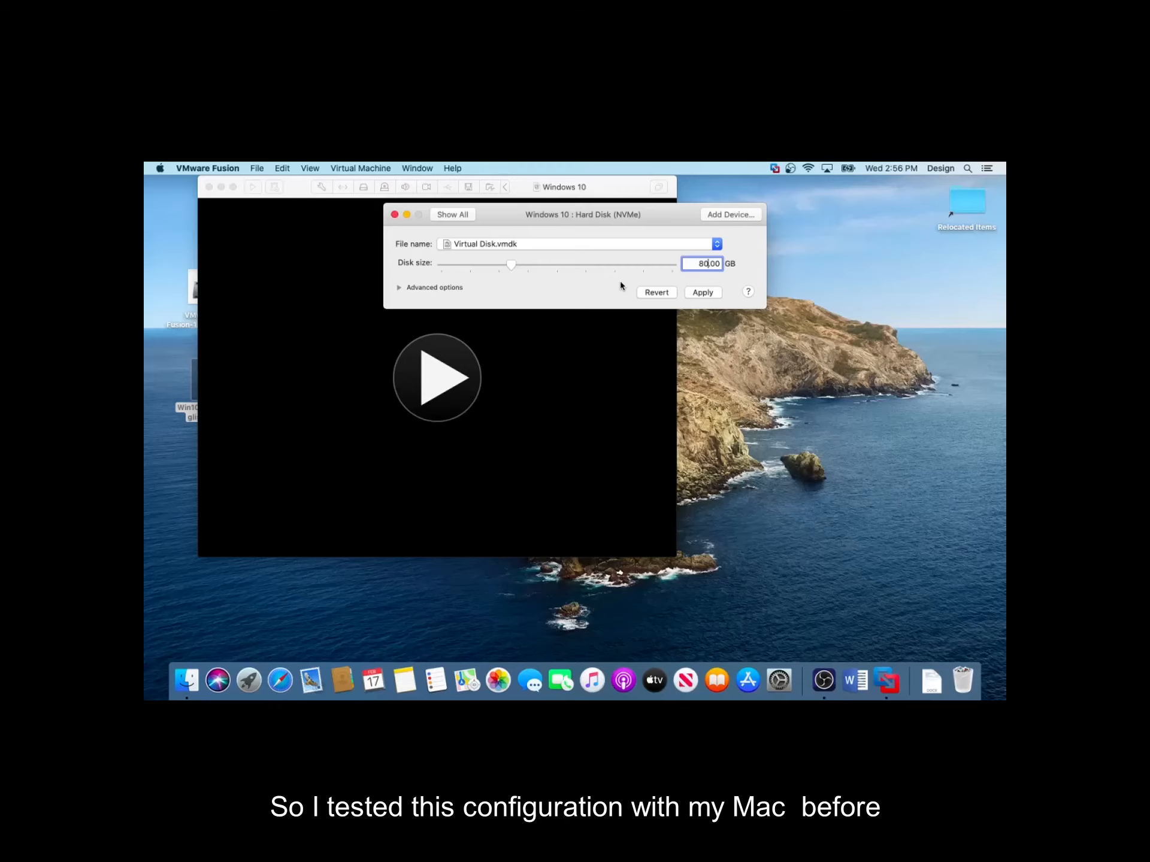
click(704, 293)
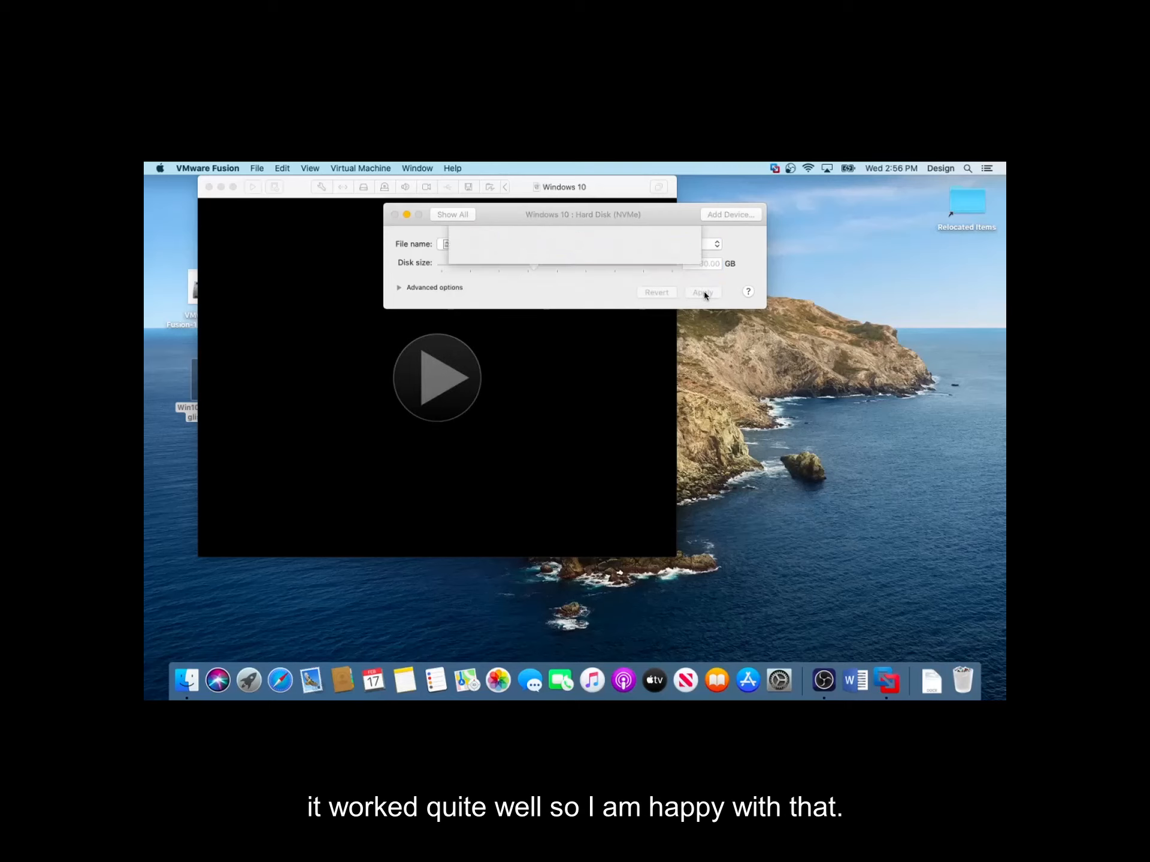
click(460, 215)
click(406, 215)
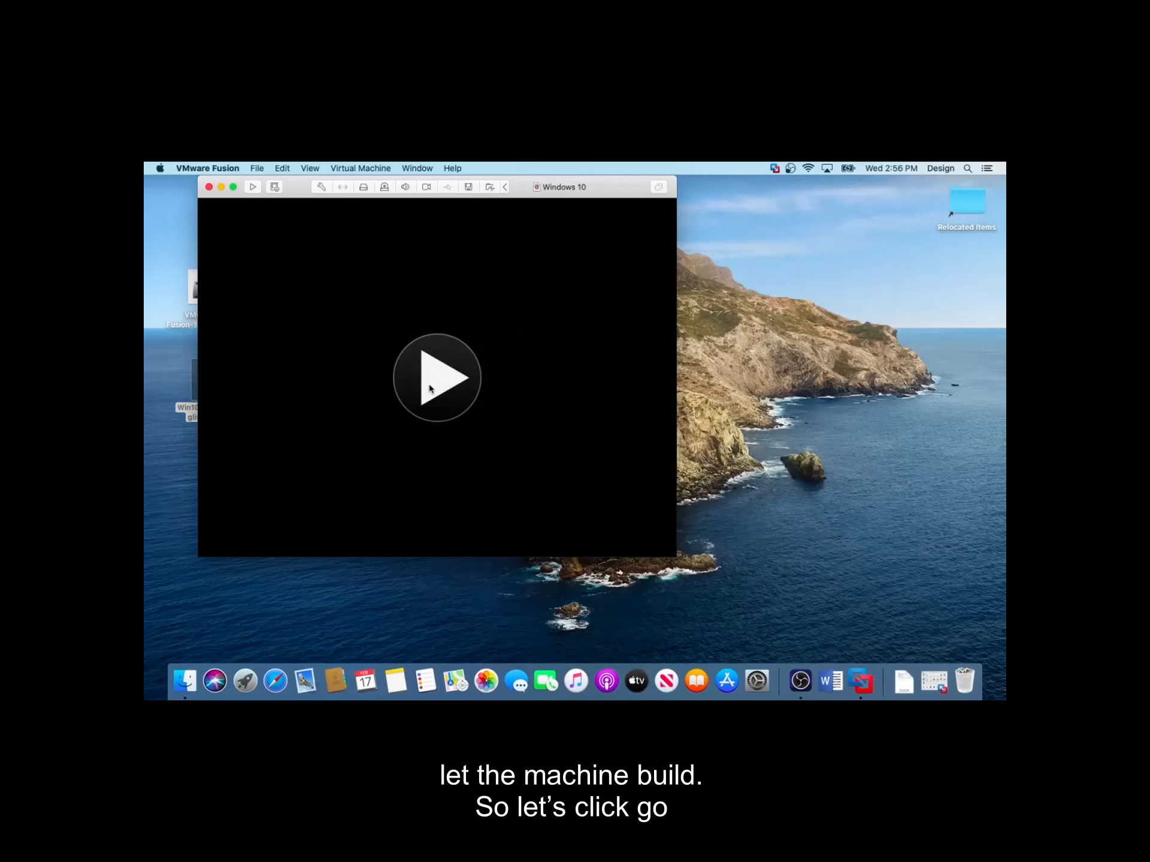
Start the Windows 10 virtual machine installation and switch its window to full screen
click(430, 388)
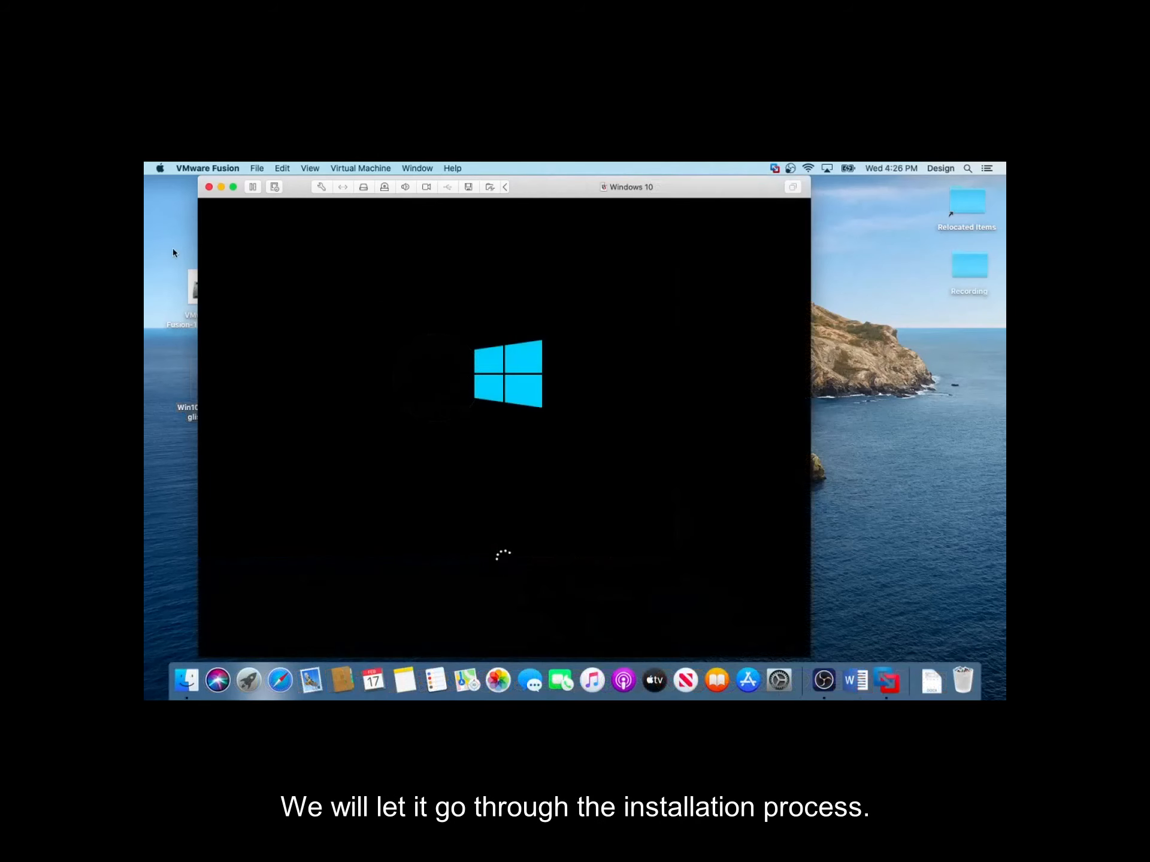
click(233, 187)
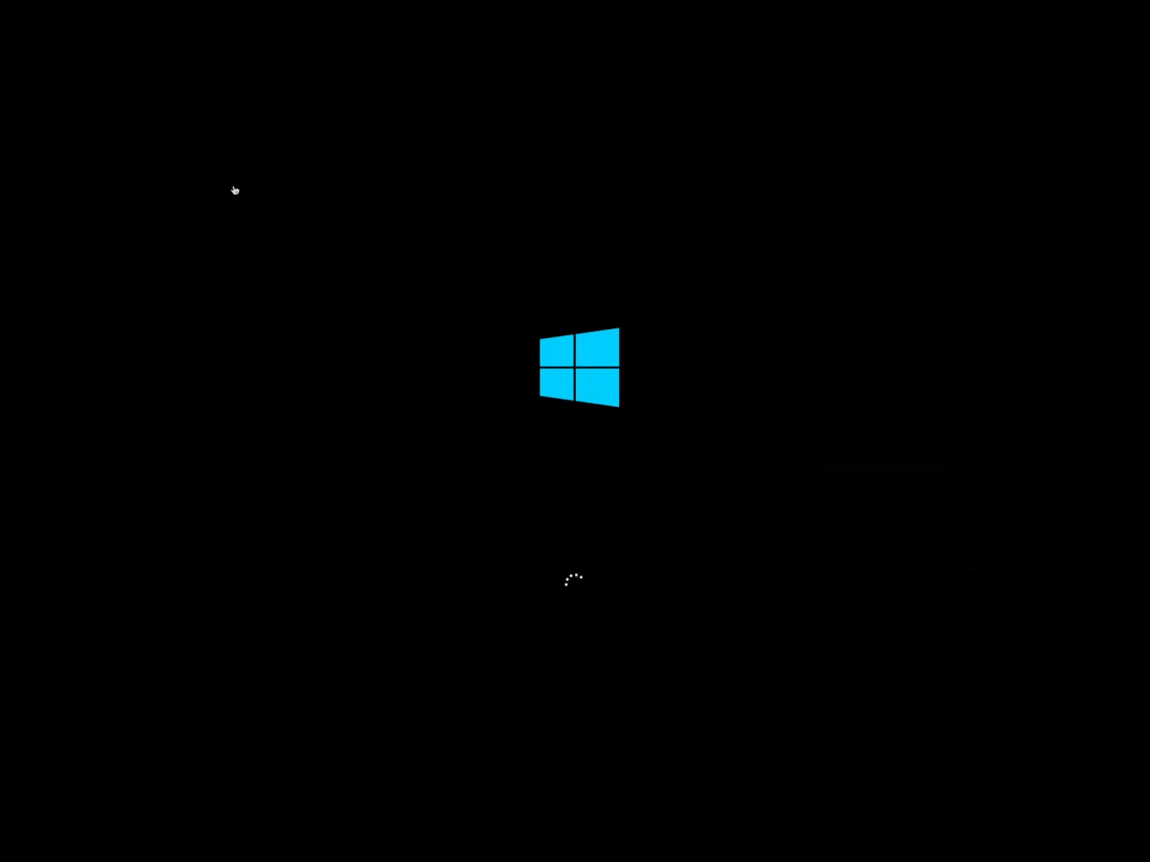
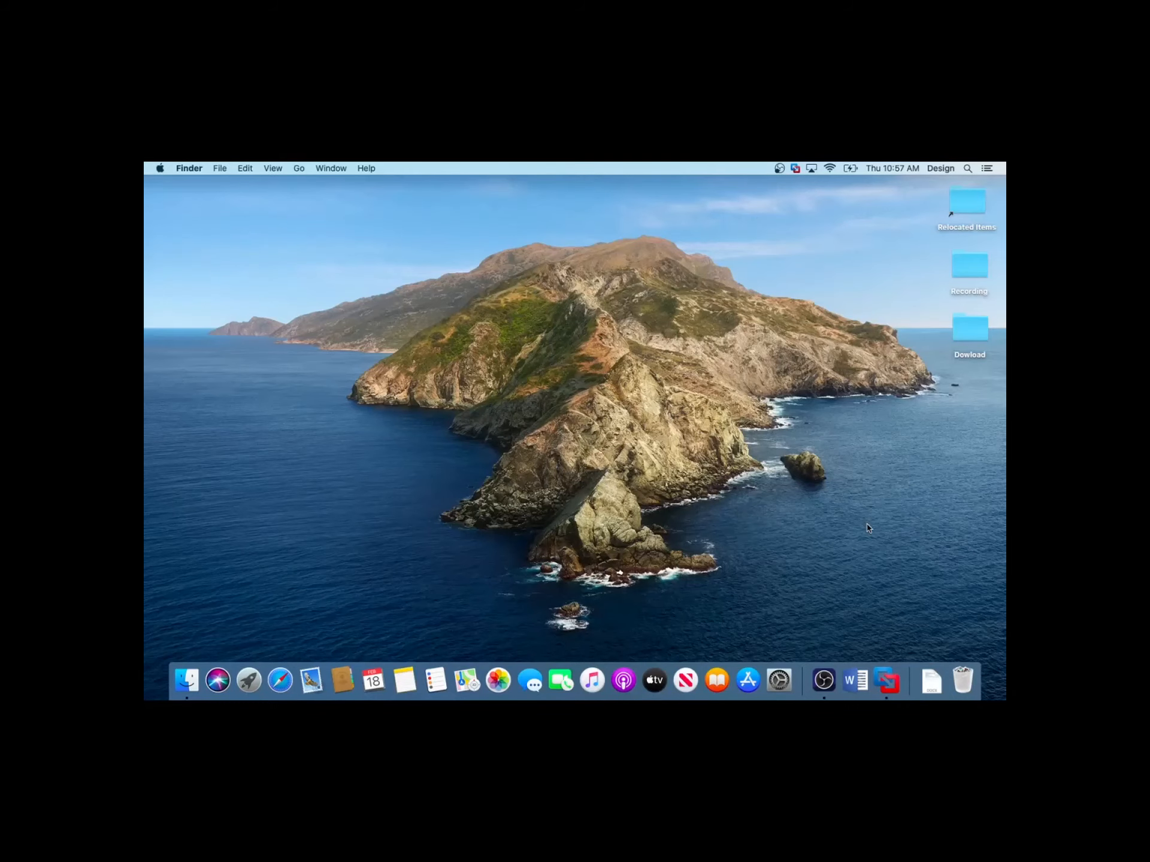
Launch VMware Fusion, power on the Windows 10 virtual machine, accept the startup prompt and dismiss the device notice
click(884, 678)
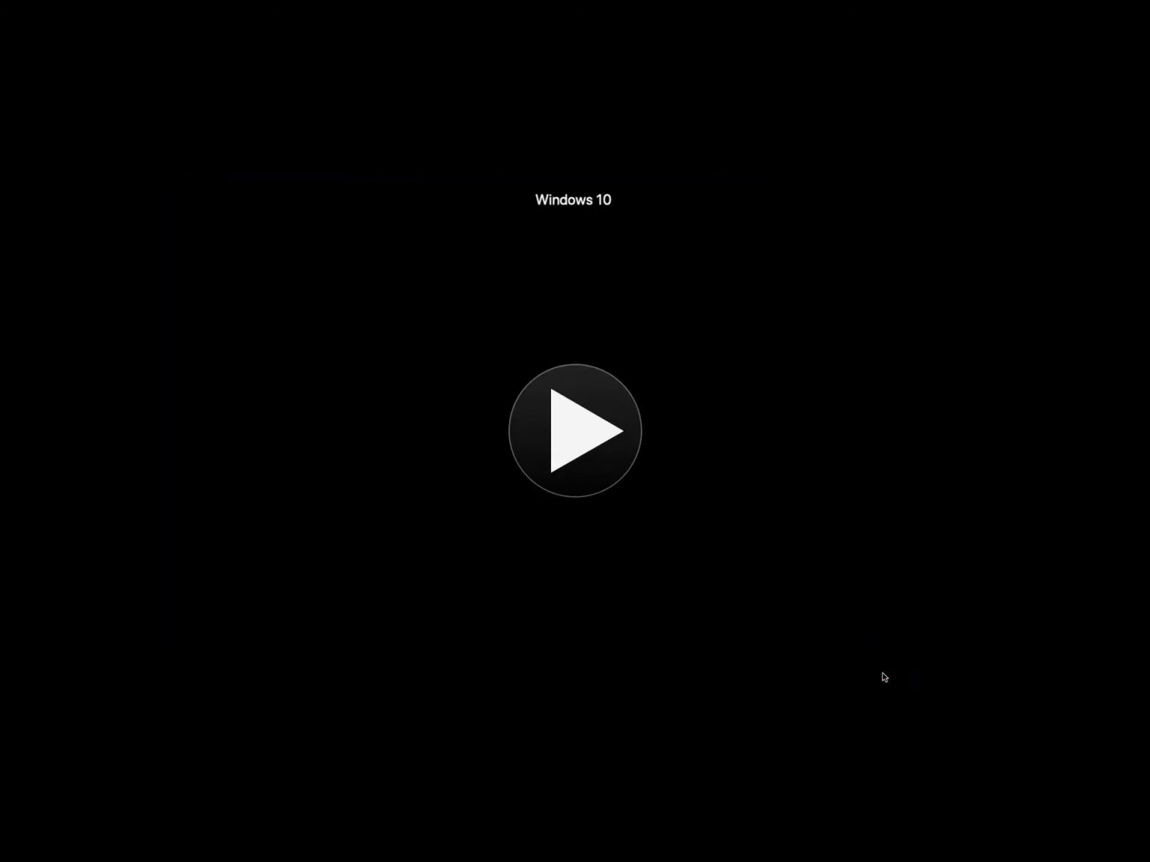
click(594, 426)
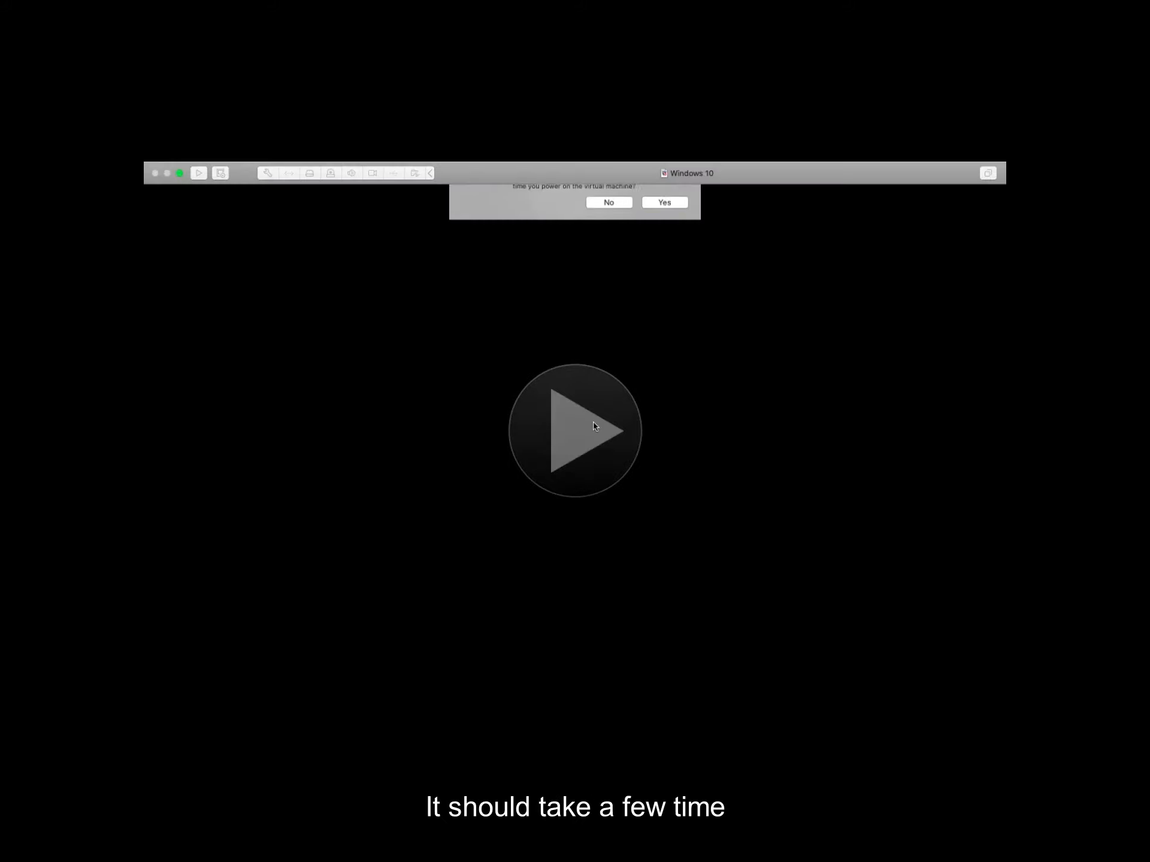
click(663, 262)
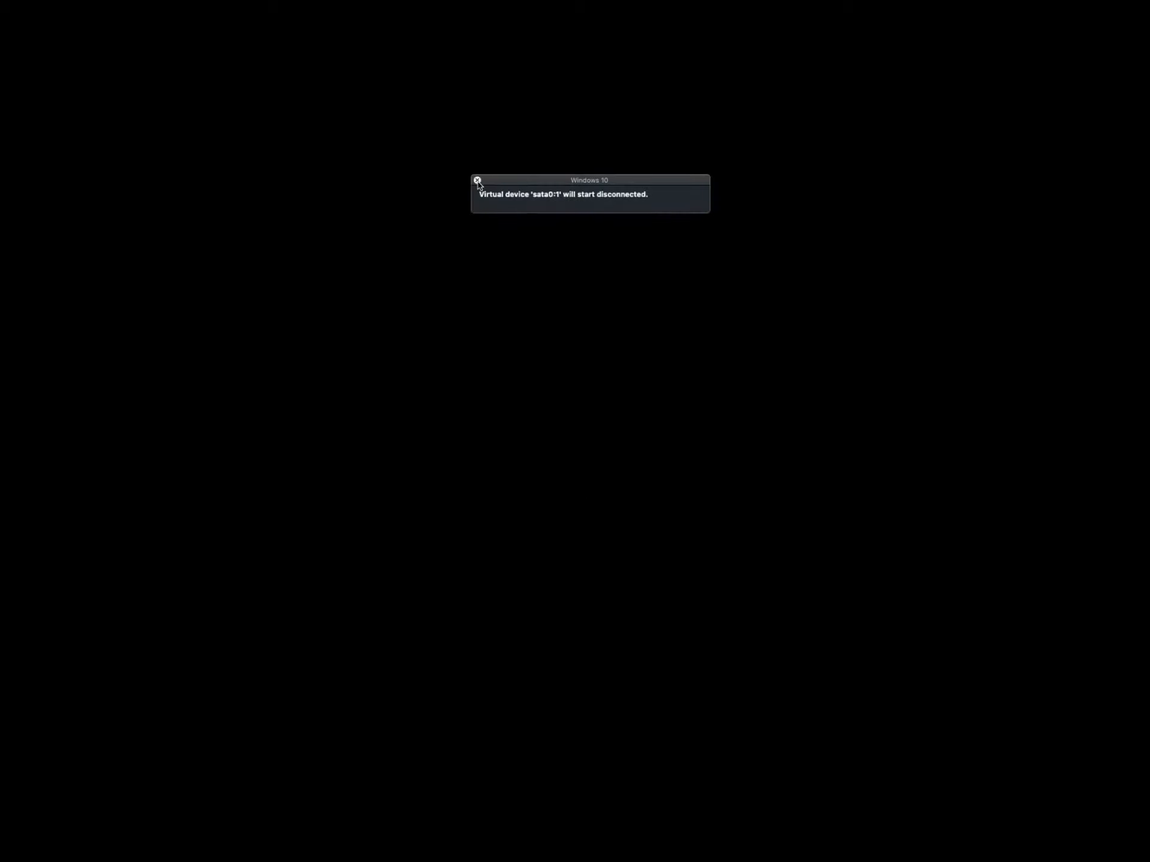
click(477, 180)
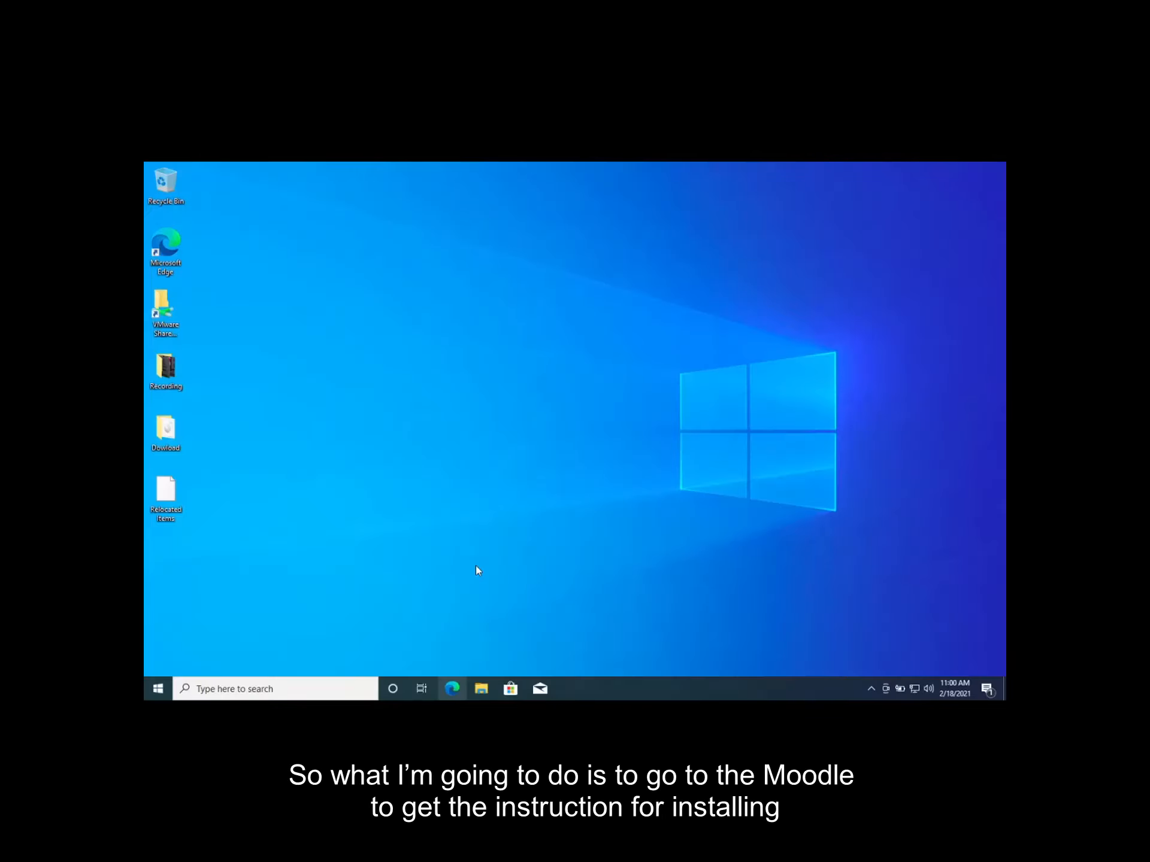
Open Microsoft Edge in the virtual machine and go to the Moodle.upei.ca site
click(453, 690)
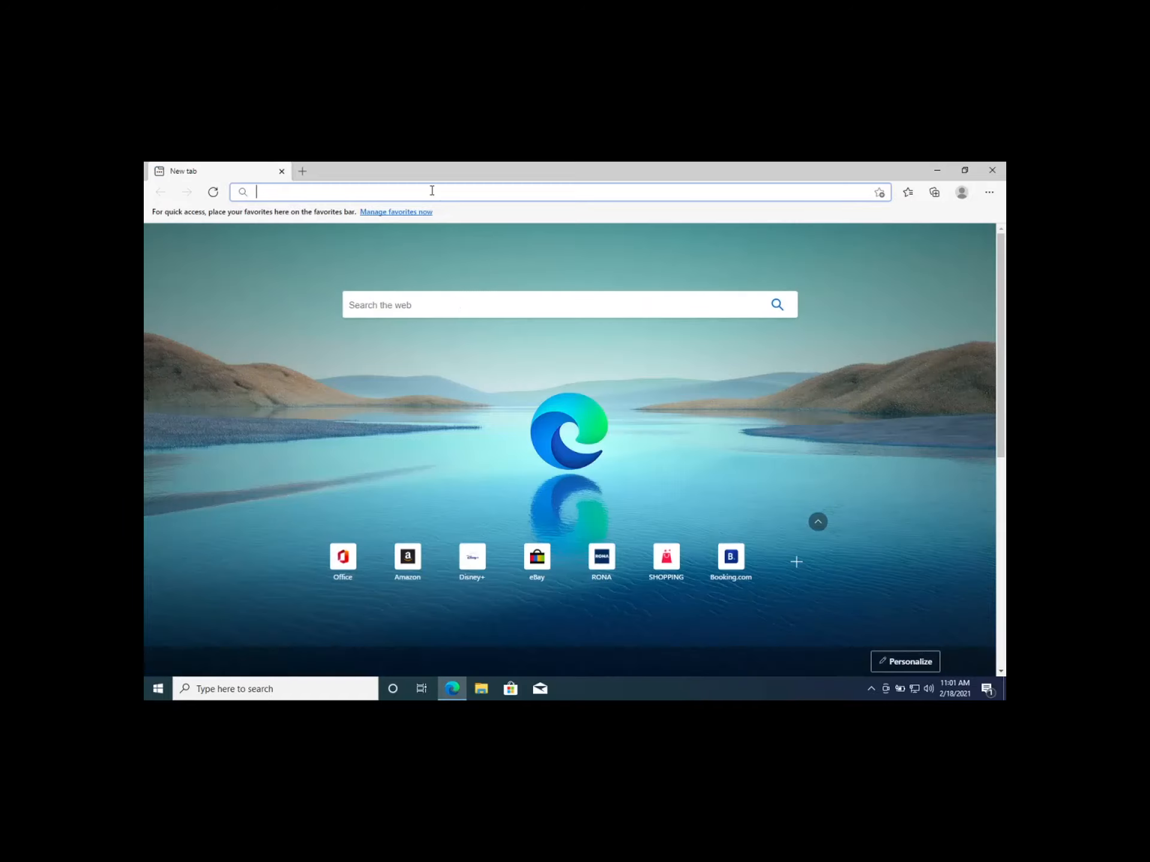
text(moodle)
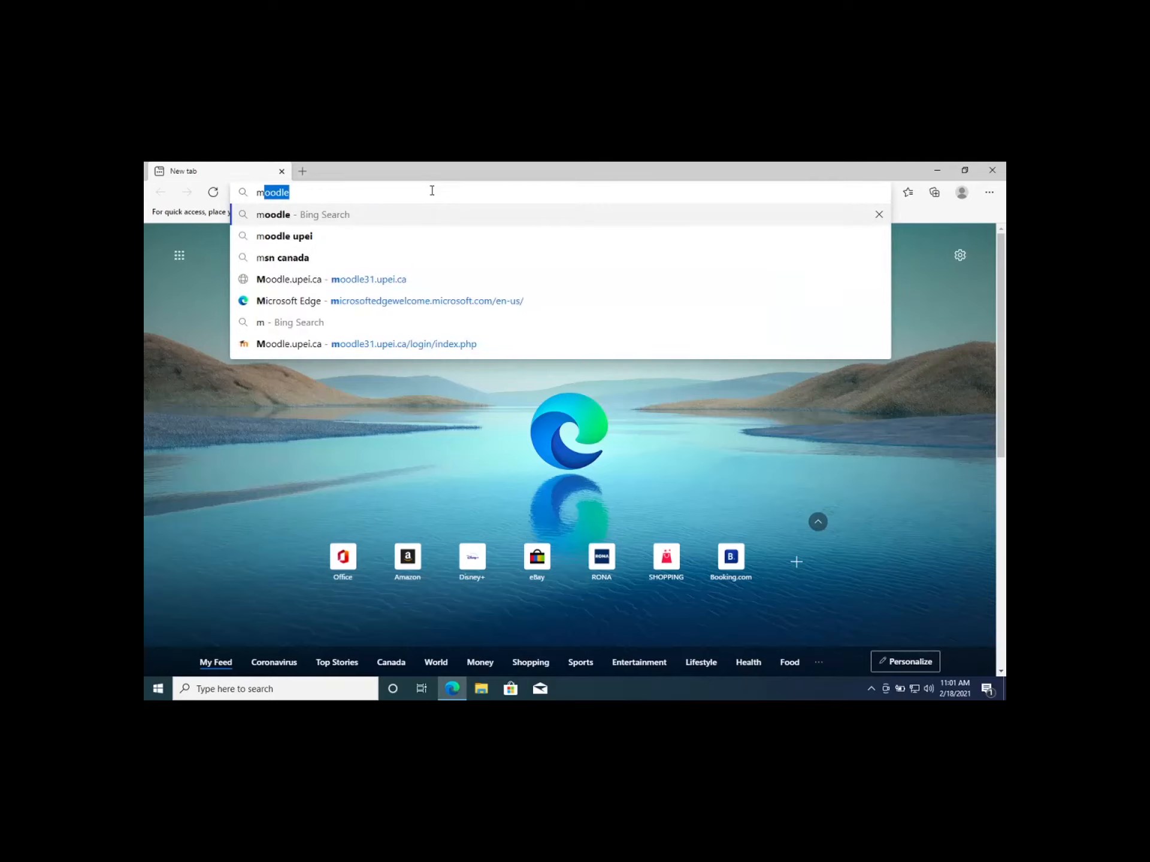
click(319, 282)
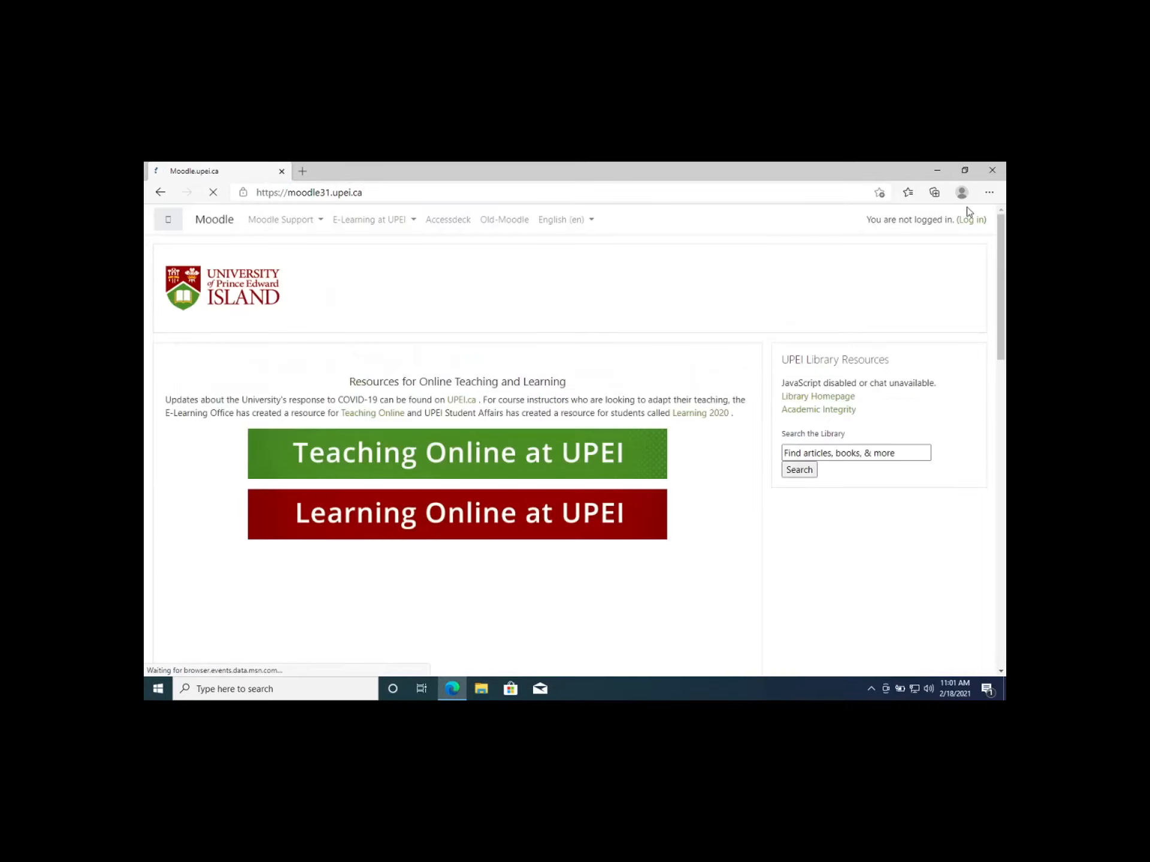
Log in to Moodle with the saved username and the account password
click(970, 220)
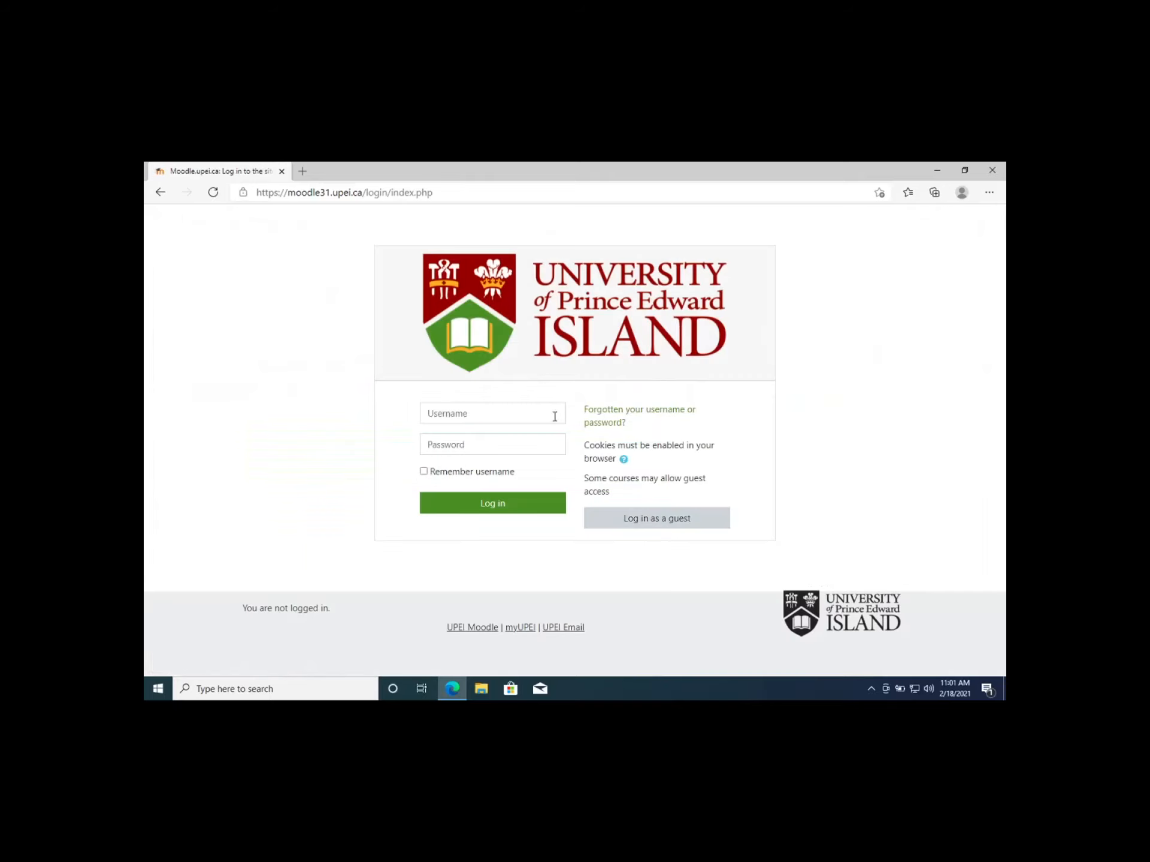
click(545, 416)
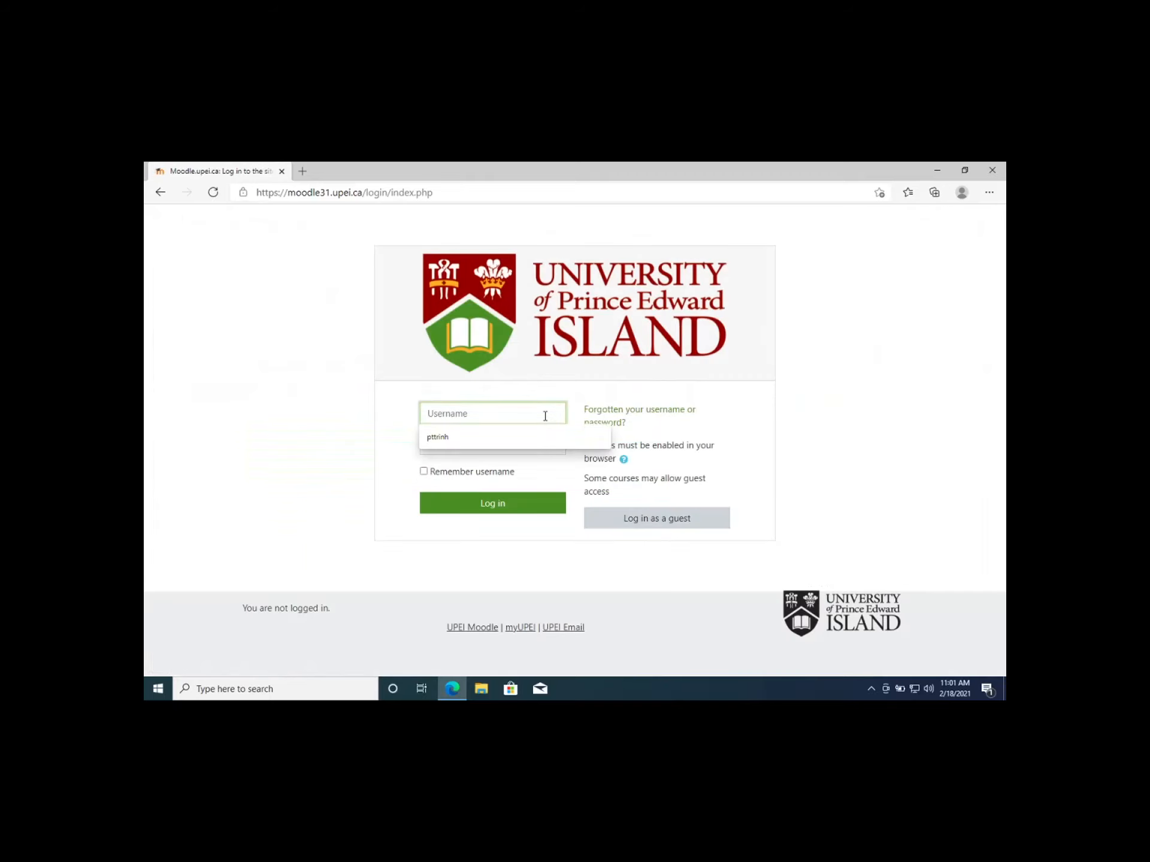
click(529, 436)
click(513, 441)
text(****)
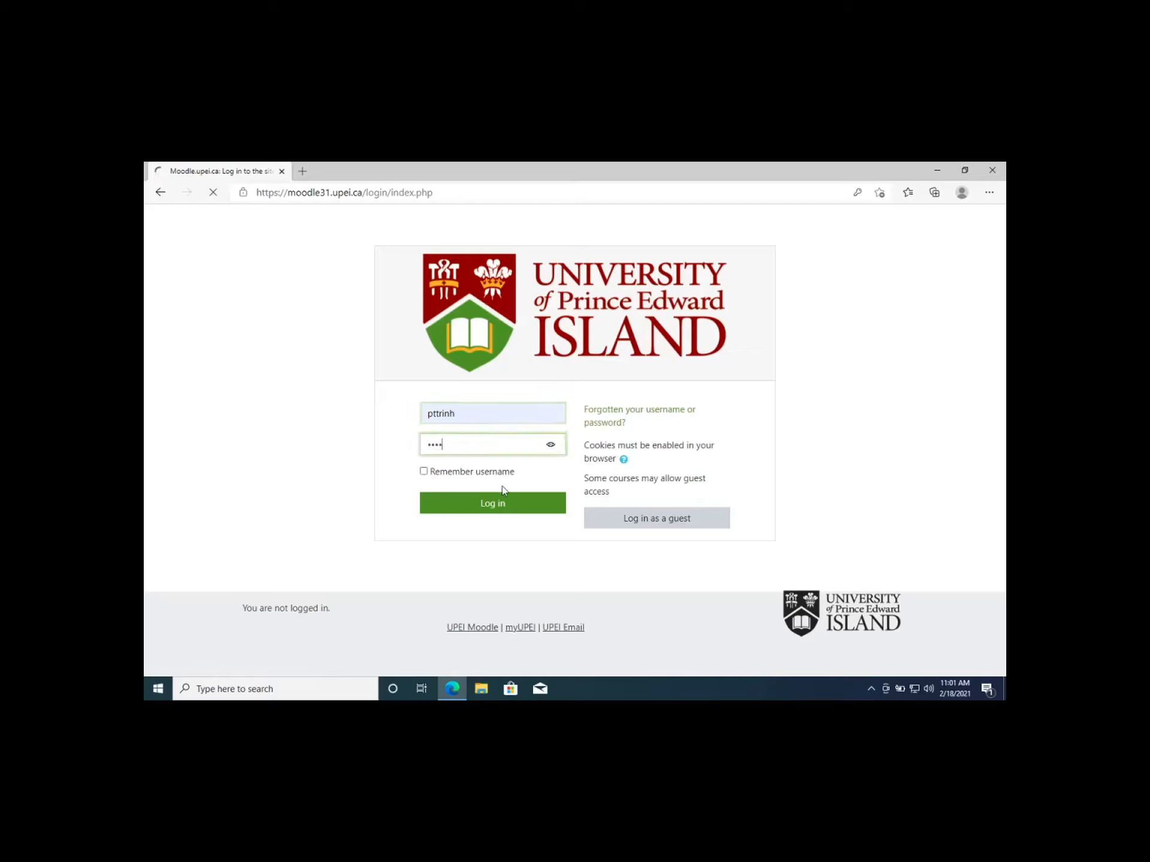
click(498, 504)
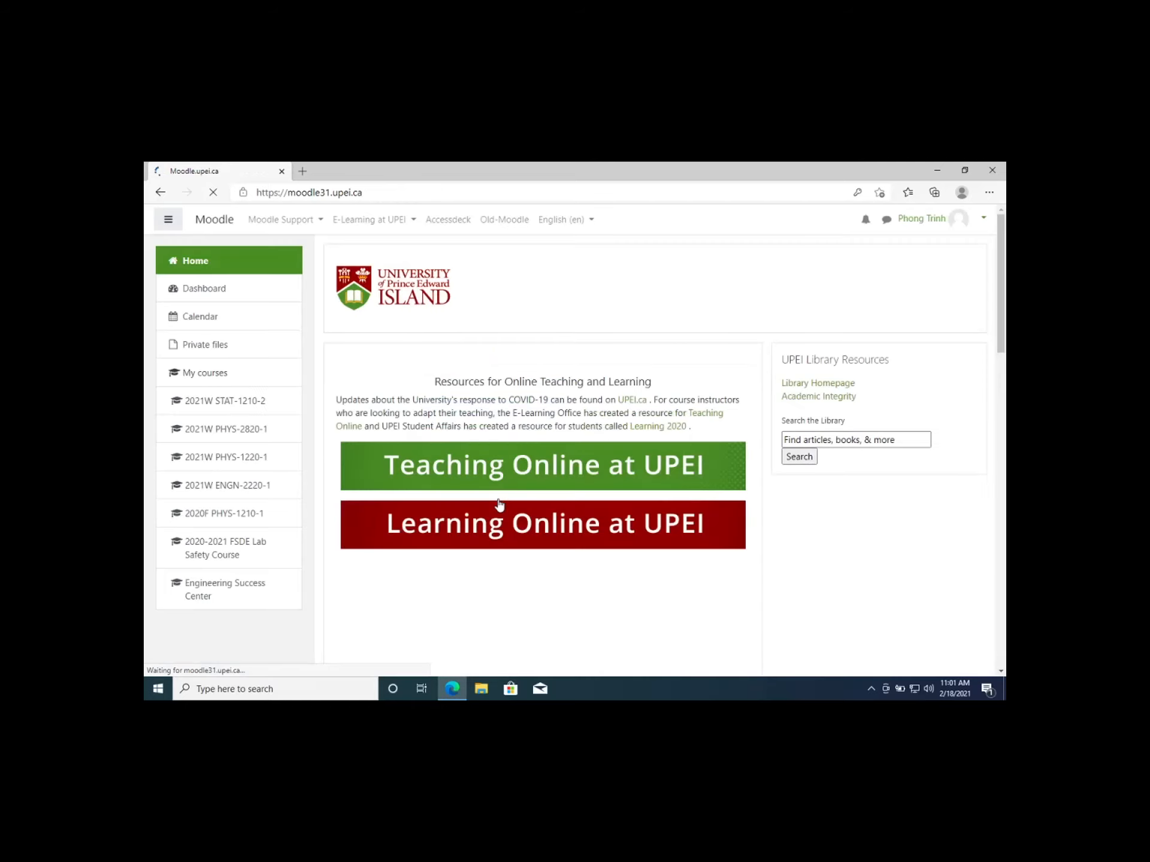
Open the Engineering Success Center course and its SolidWorks License and Installation Instructions under Software Links and Resources & CAD
click(199, 591)
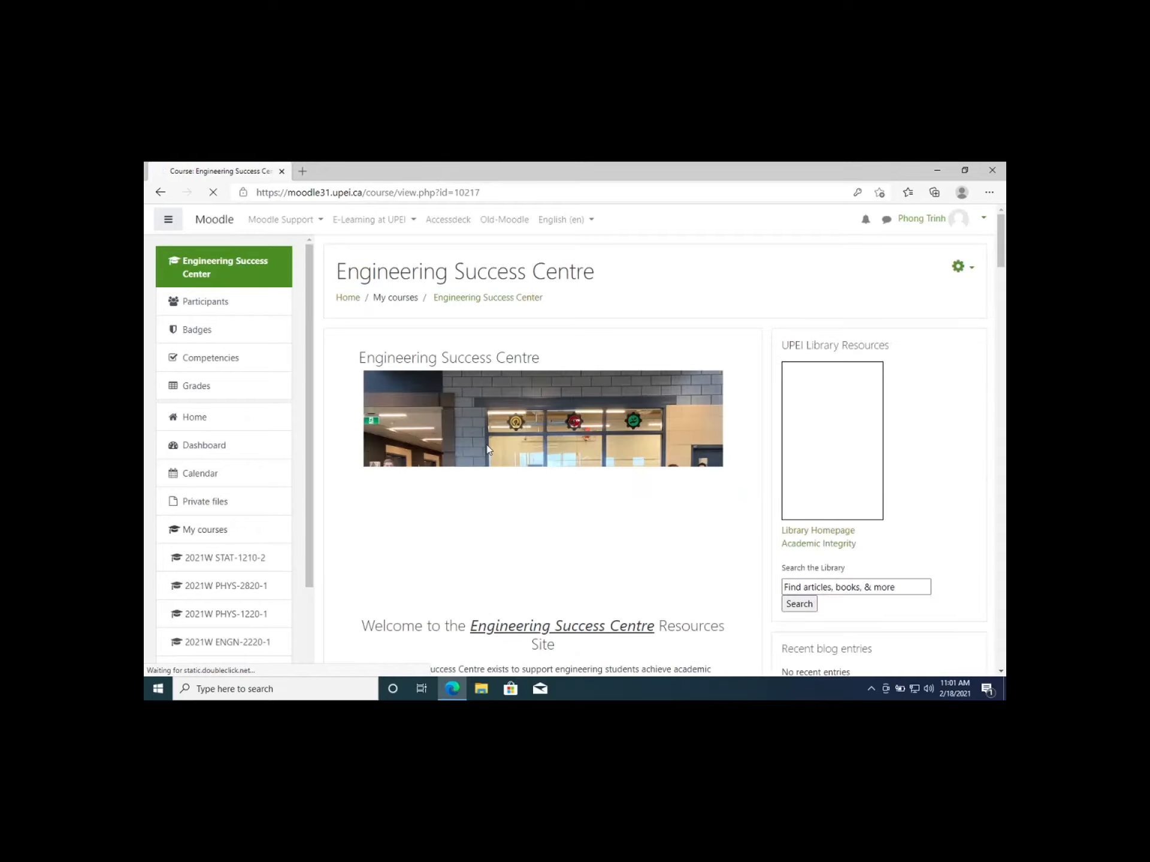
scroll(488, 450, down, 2)
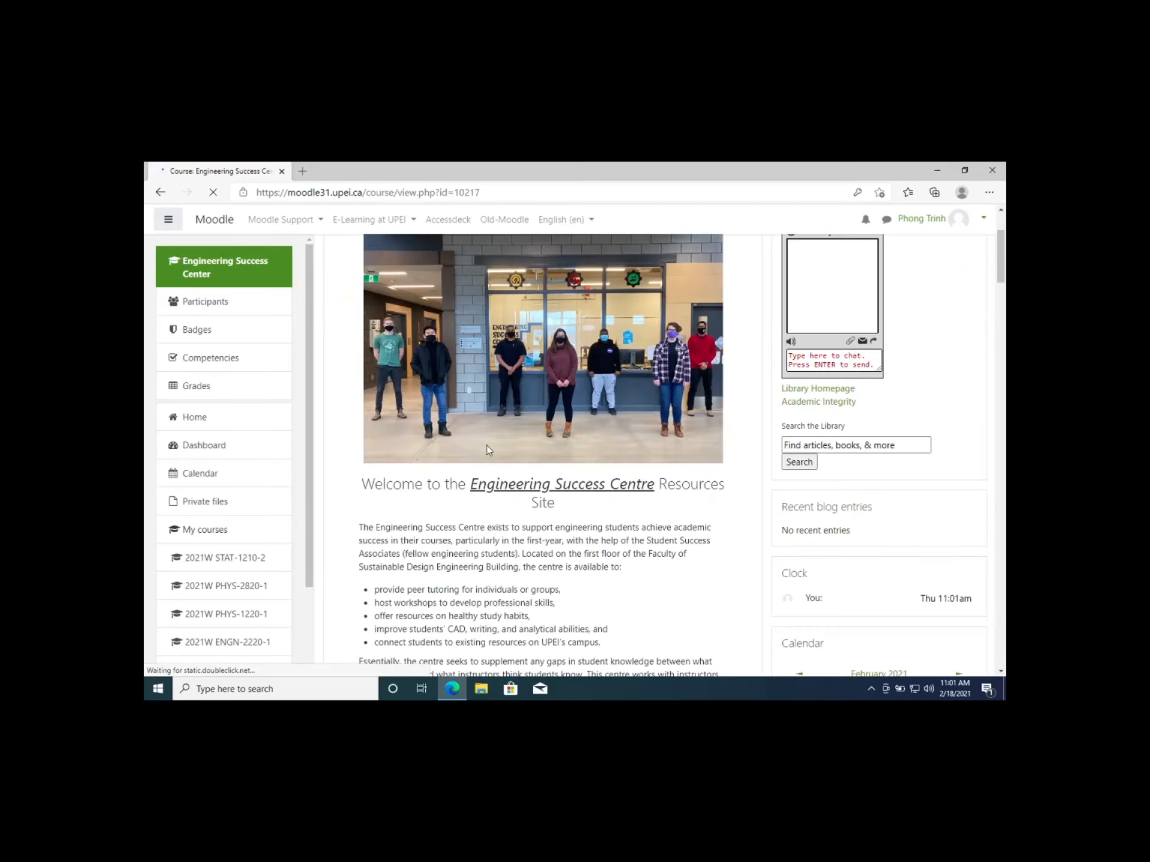
scroll(489, 450, down, 6)
scroll(490, 450, down, 5)
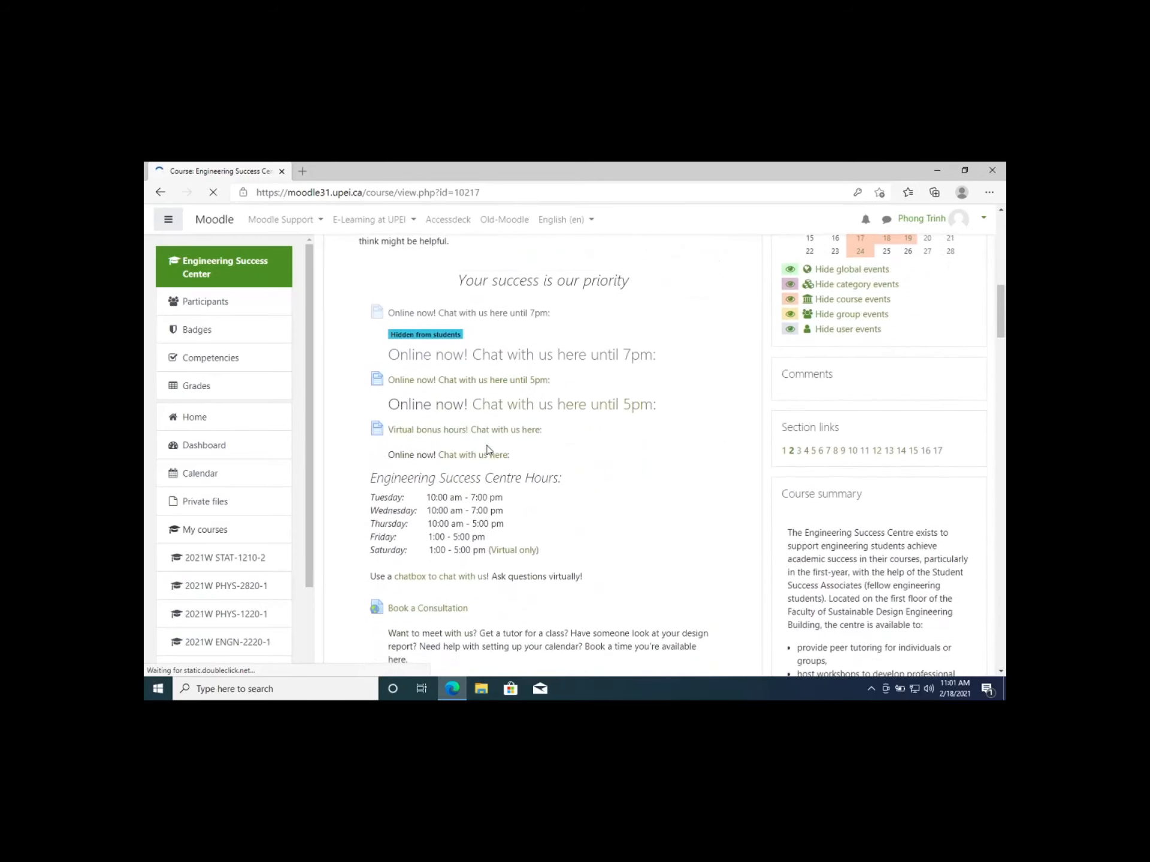
scroll(489, 451, down, 10)
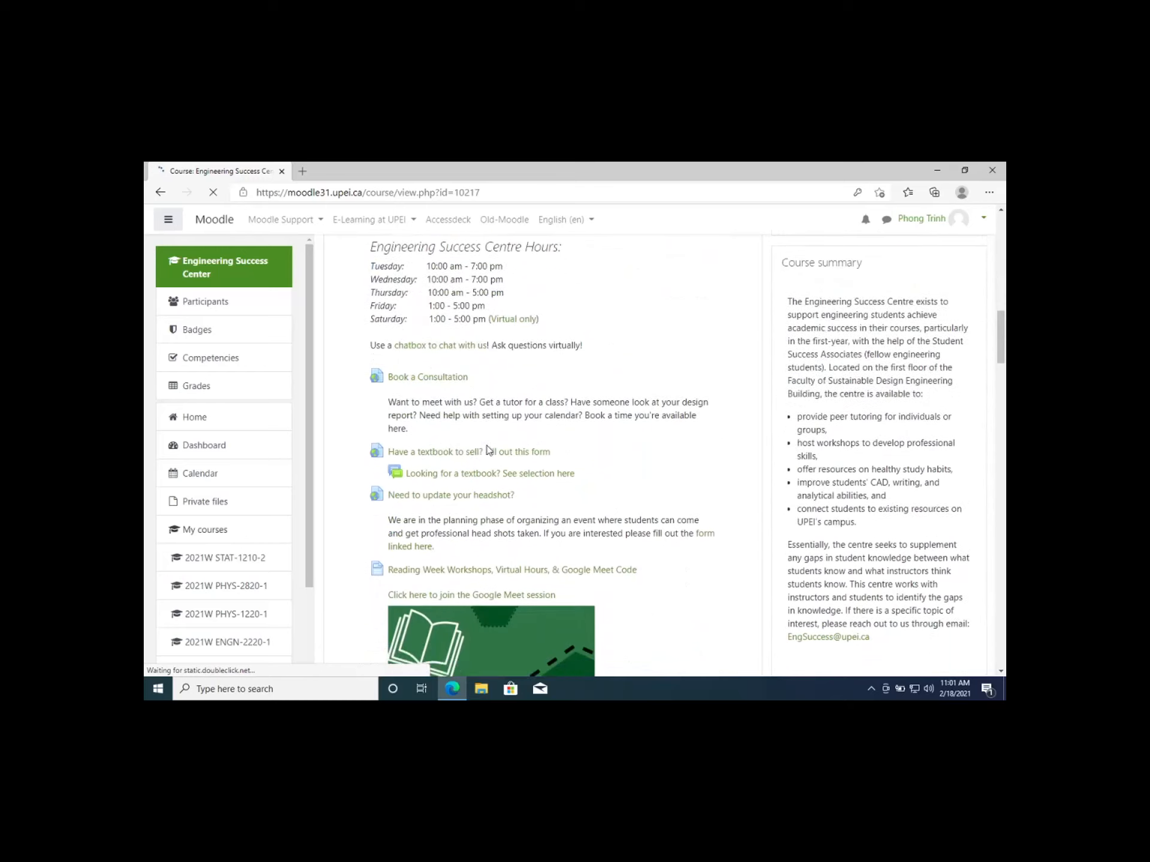
scroll(489, 428, down, 7)
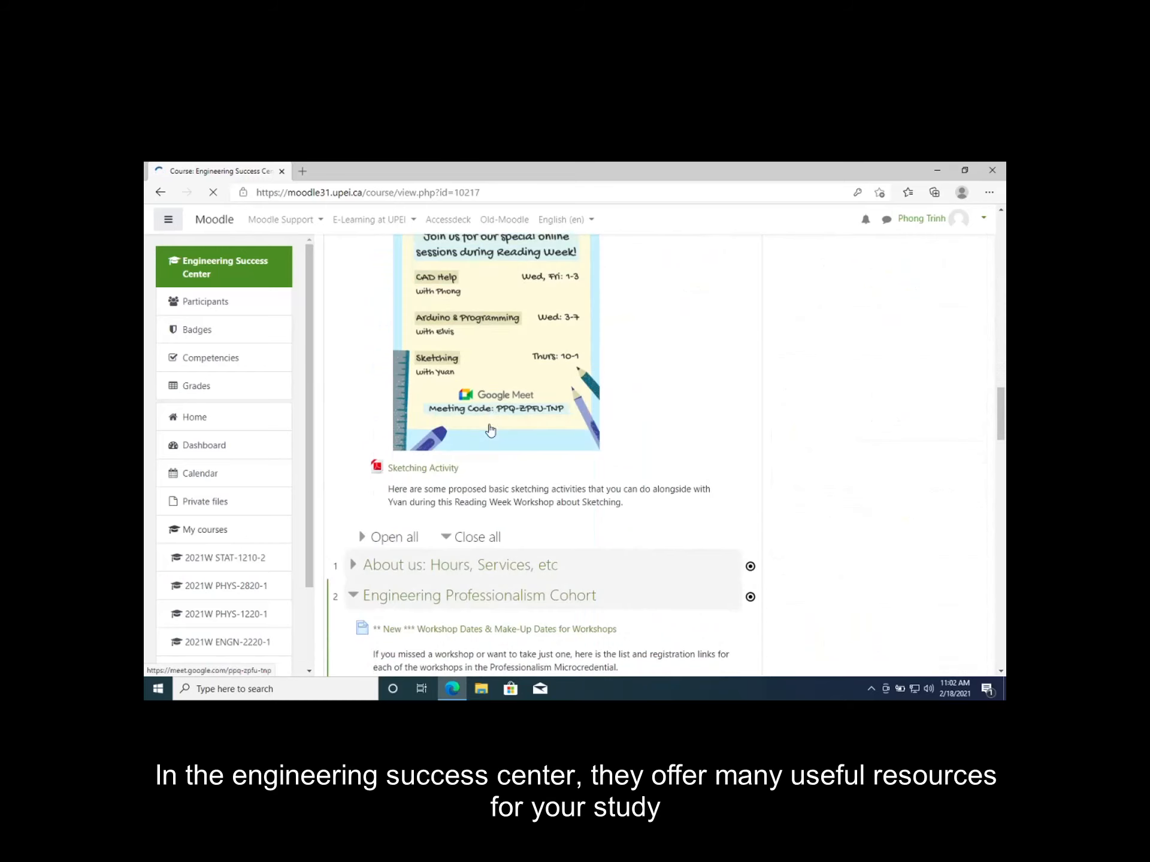
click(485, 393)
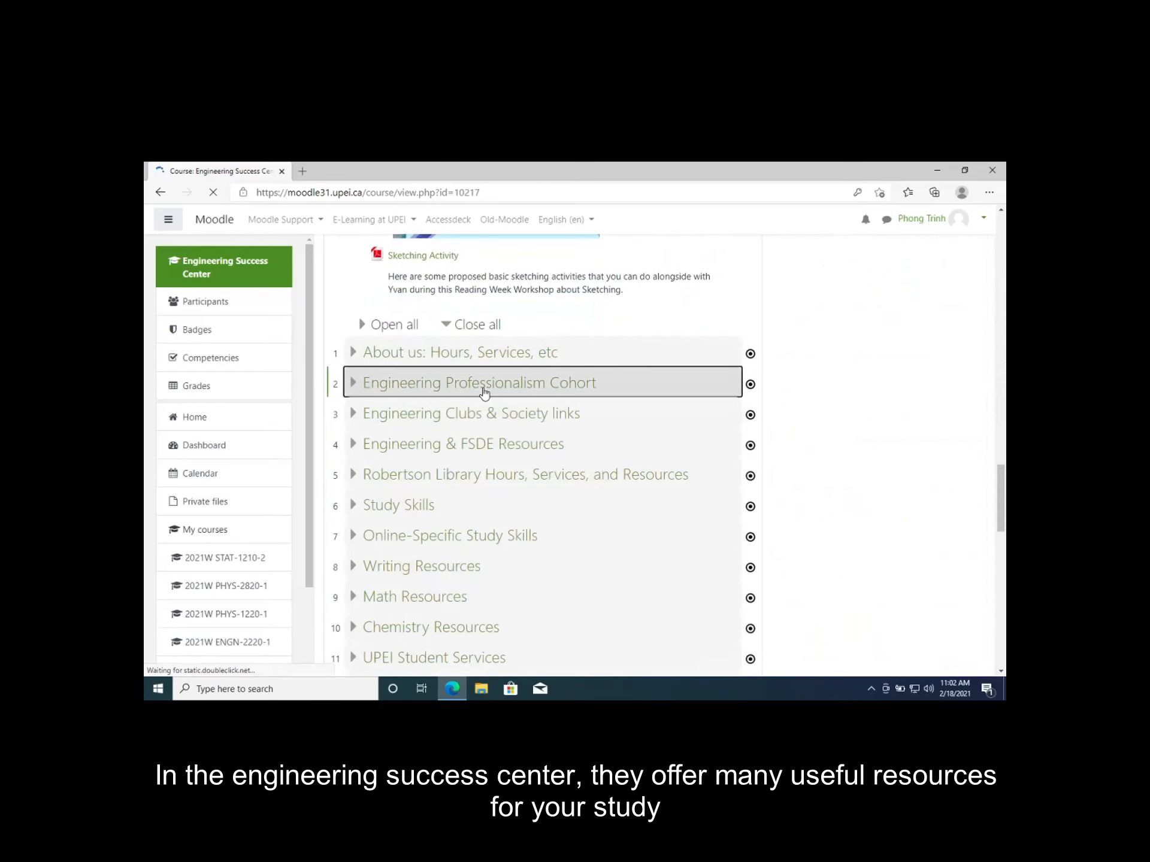
scroll(485, 394, down, 1)
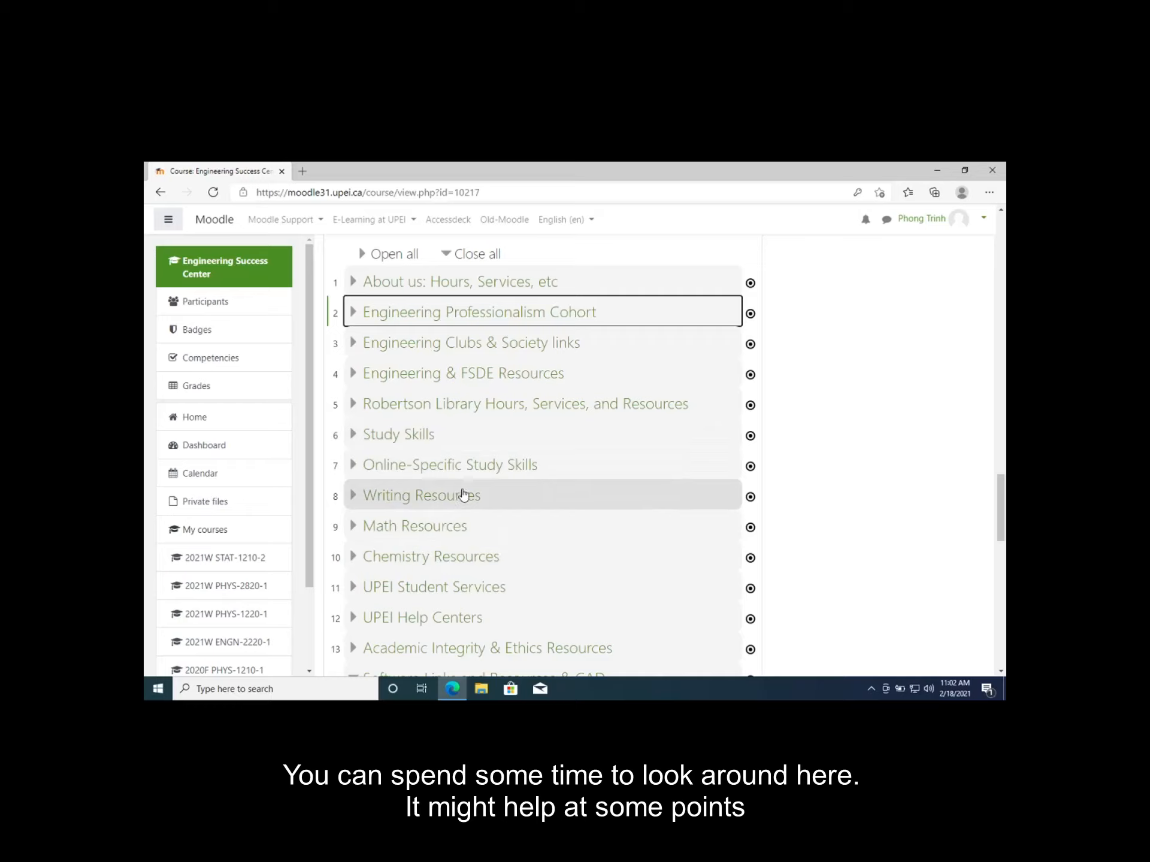
scroll(464, 497, down, 3)
scroll(464, 494, down, 1)
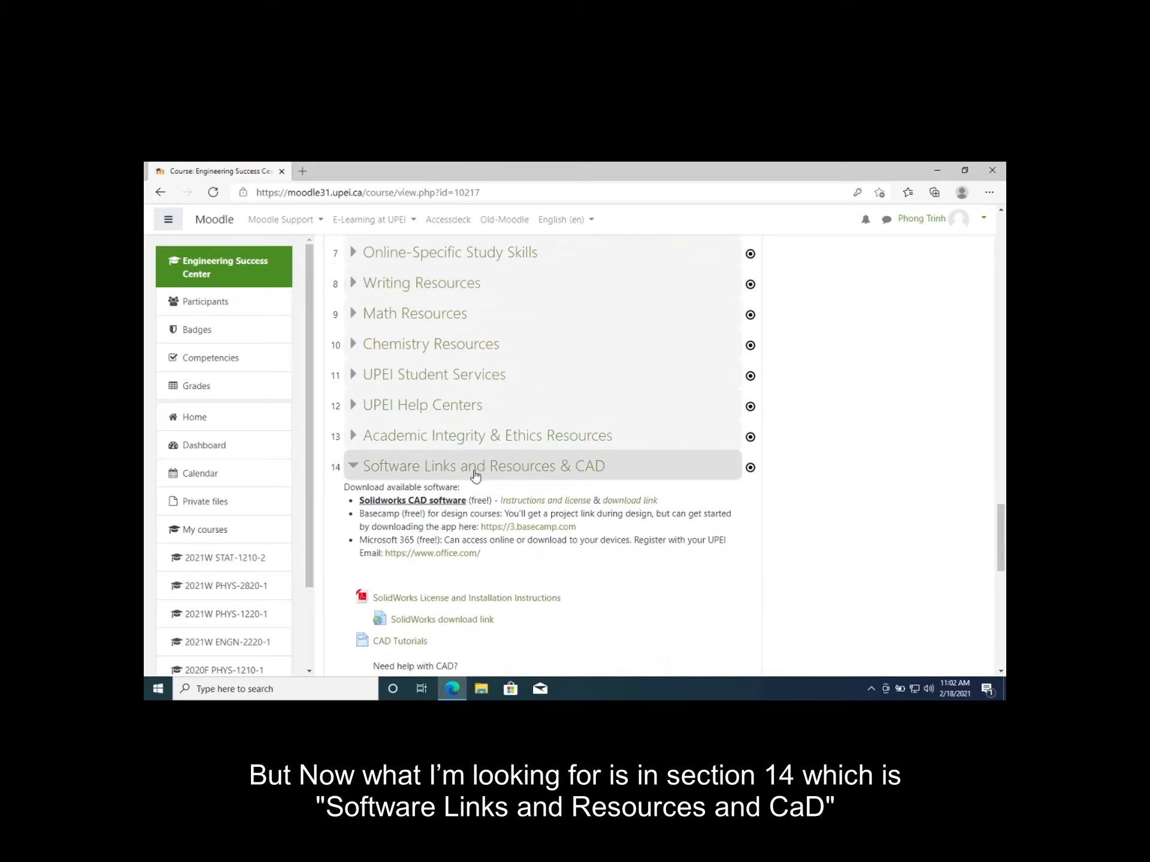
scroll(432, 554, down, 1)
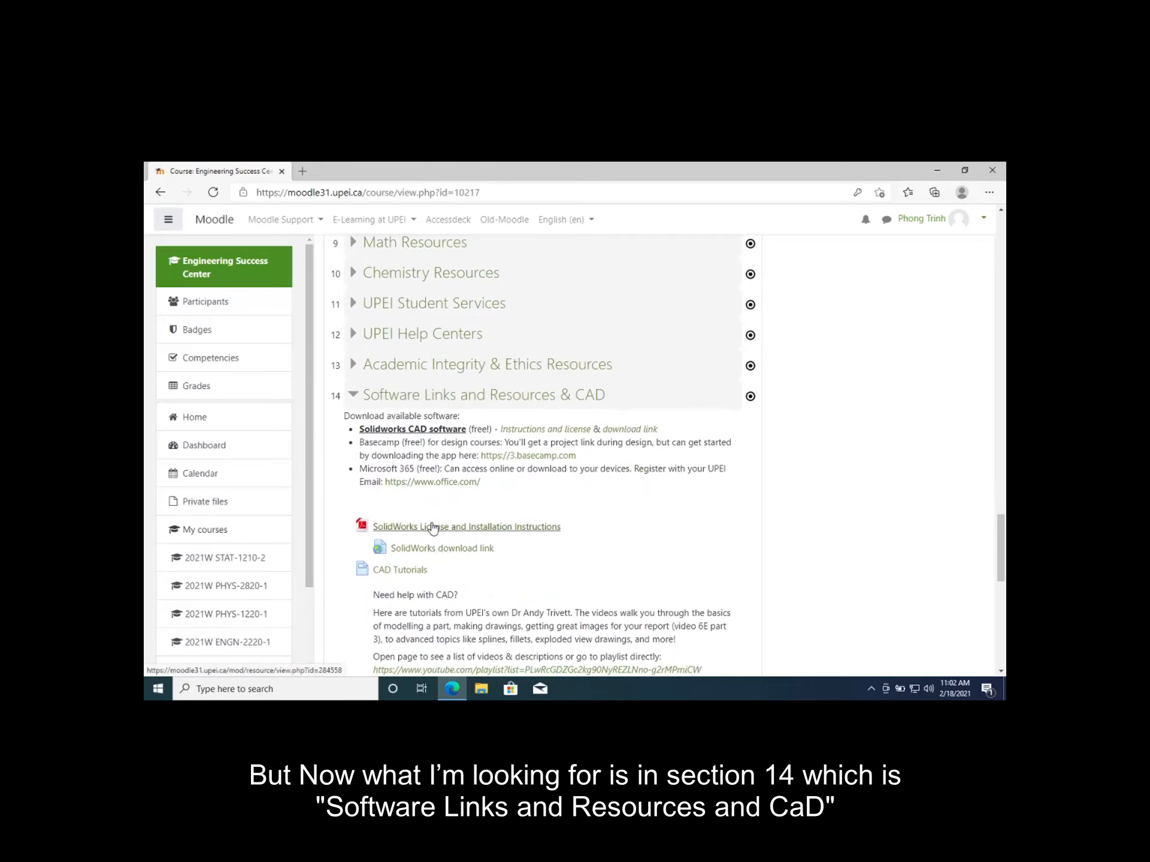
click(432, 526)
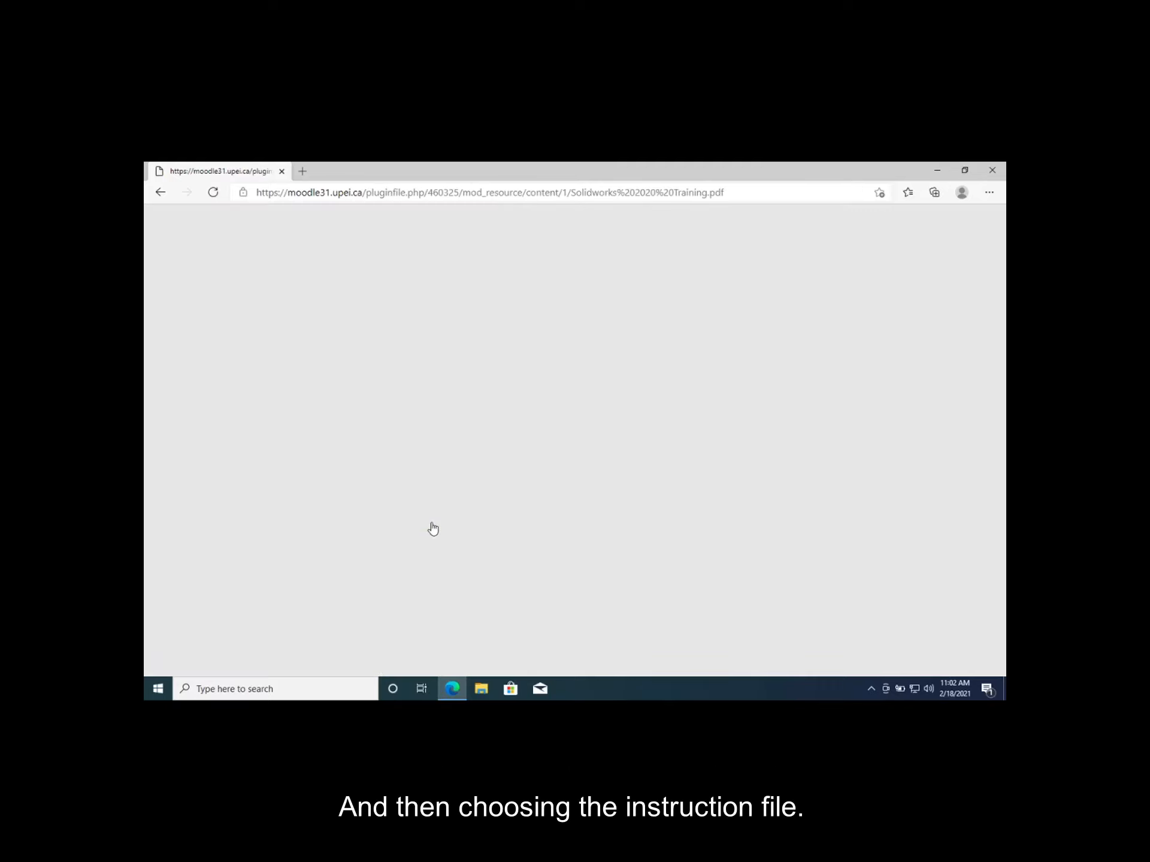
Read through the SolidWorks 2020 training PDF's requirements and download instructions
scroll(433, 527, down, 1)
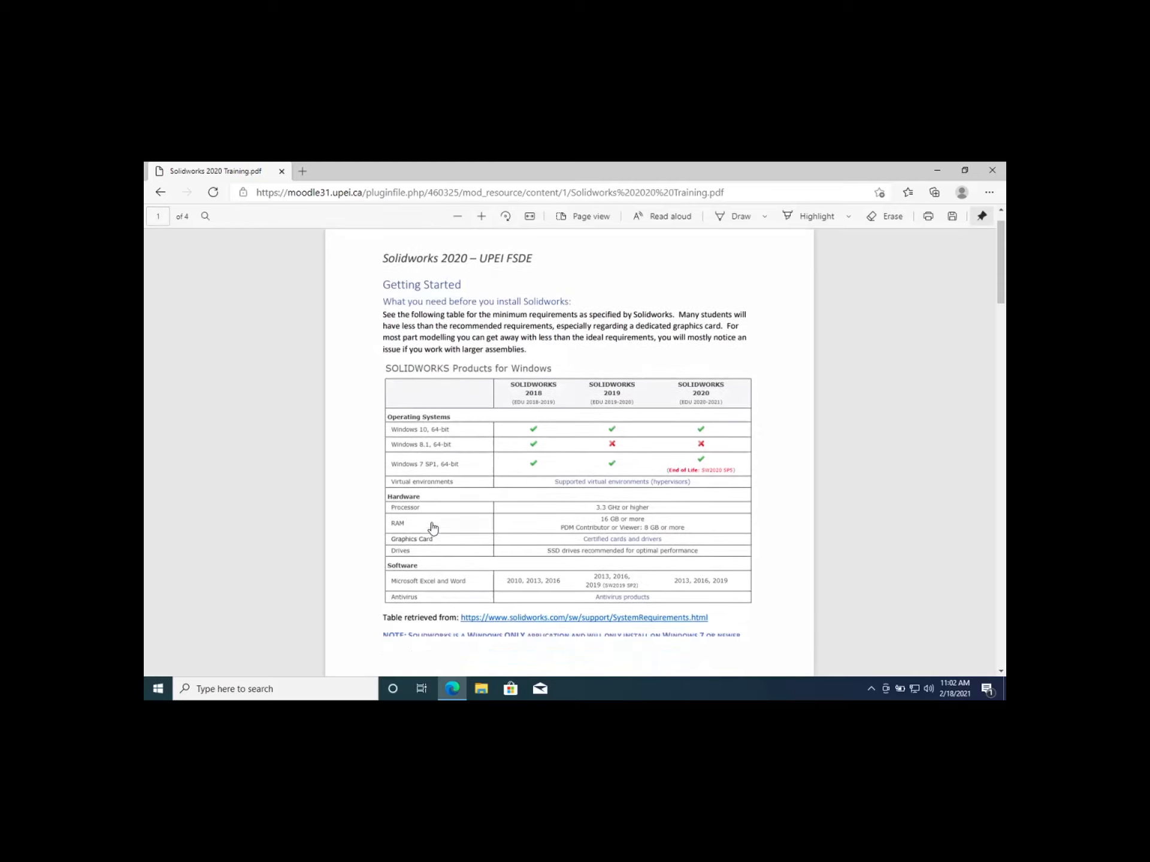
scroll(433, 526, down, 1)
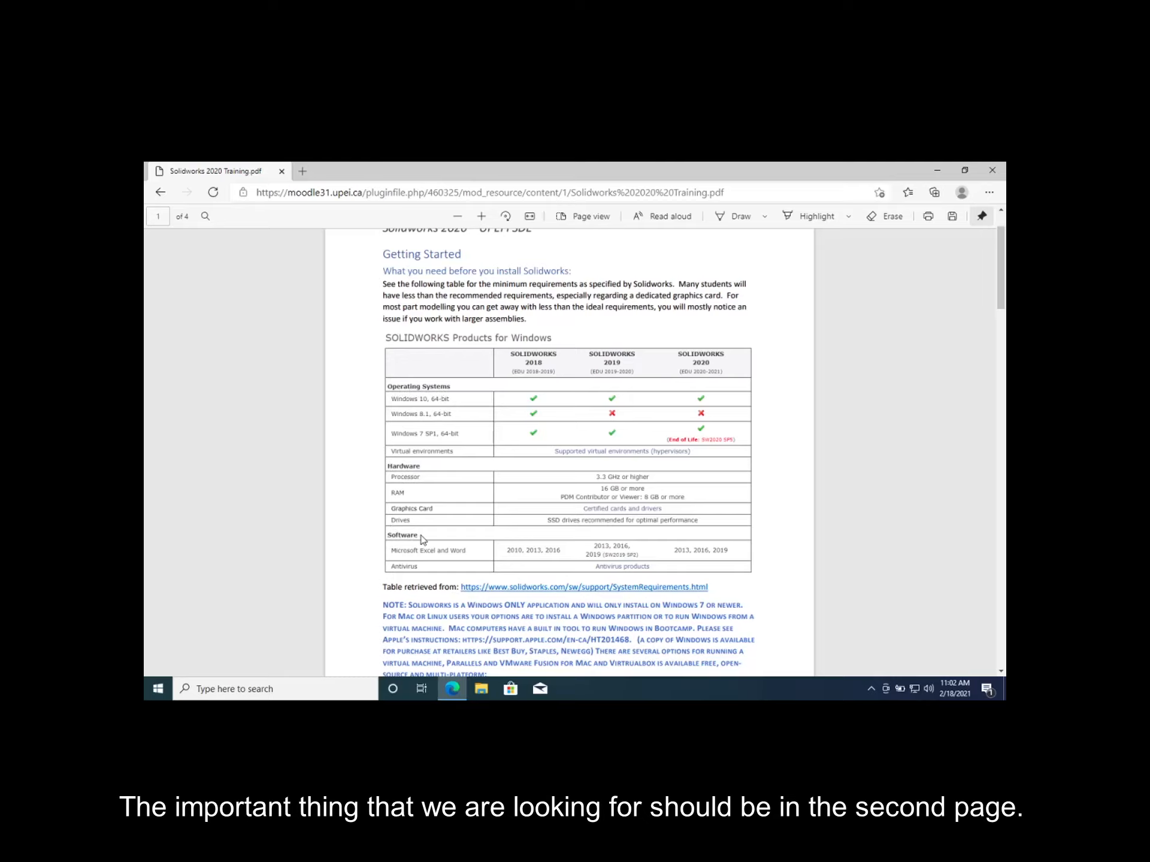
right_click(508, 452)
scroll(509, 398, down, 6)
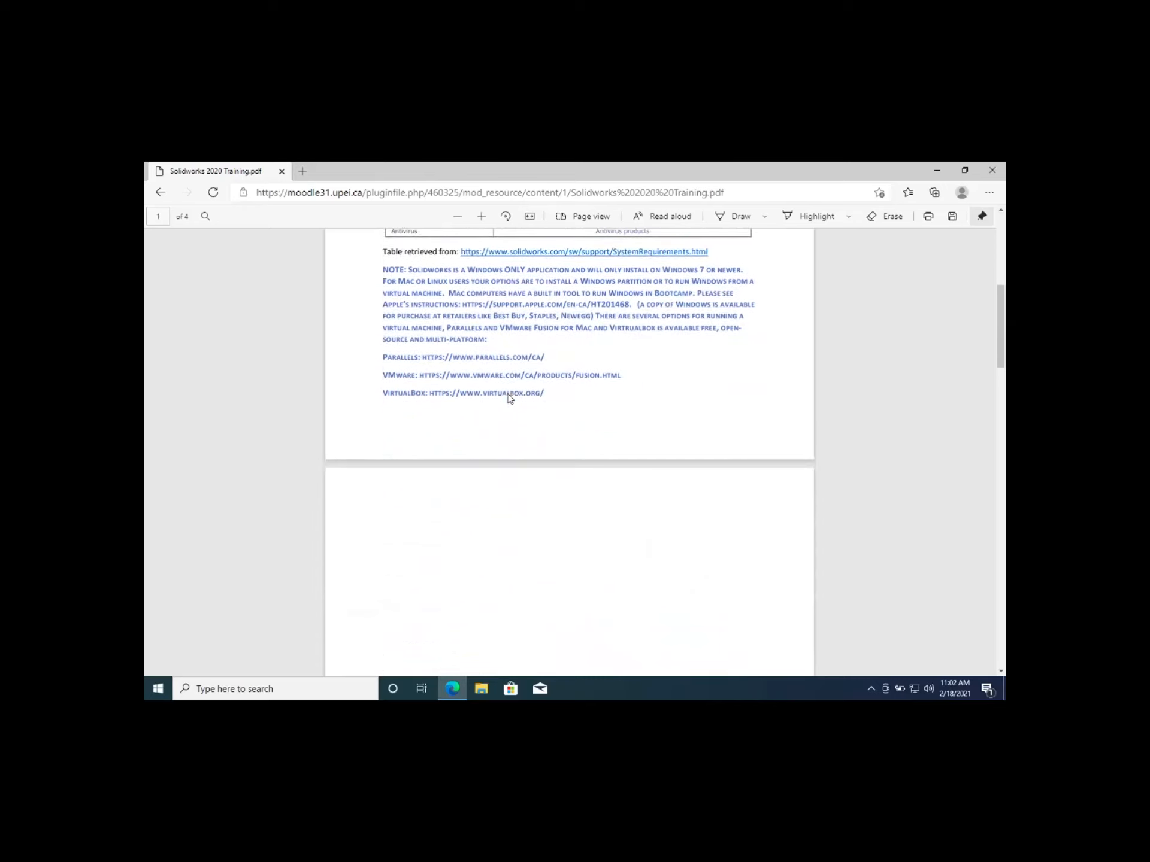
scroll(509, 398, down, 4)
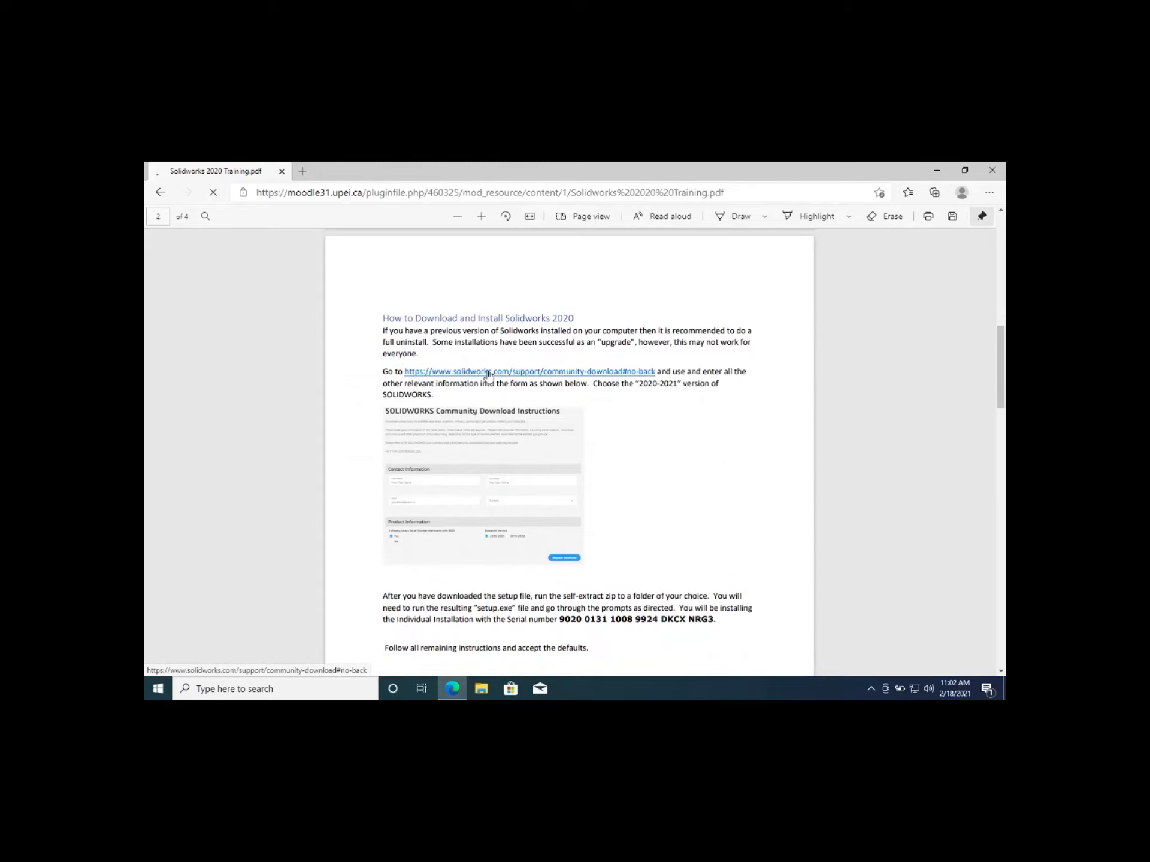
Open the SolidWorks community download link and fill in the contact's first name, last name and e-mail
click(488, 372)
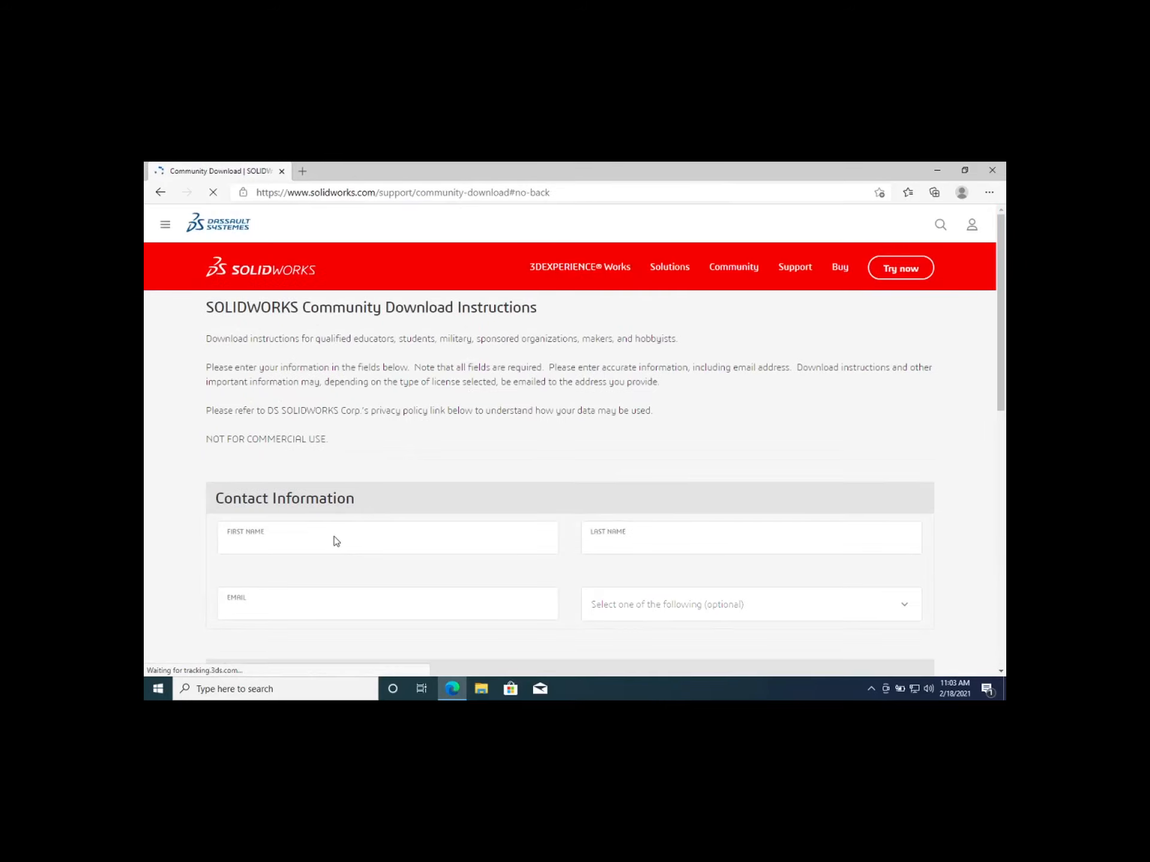
click(335, 536)
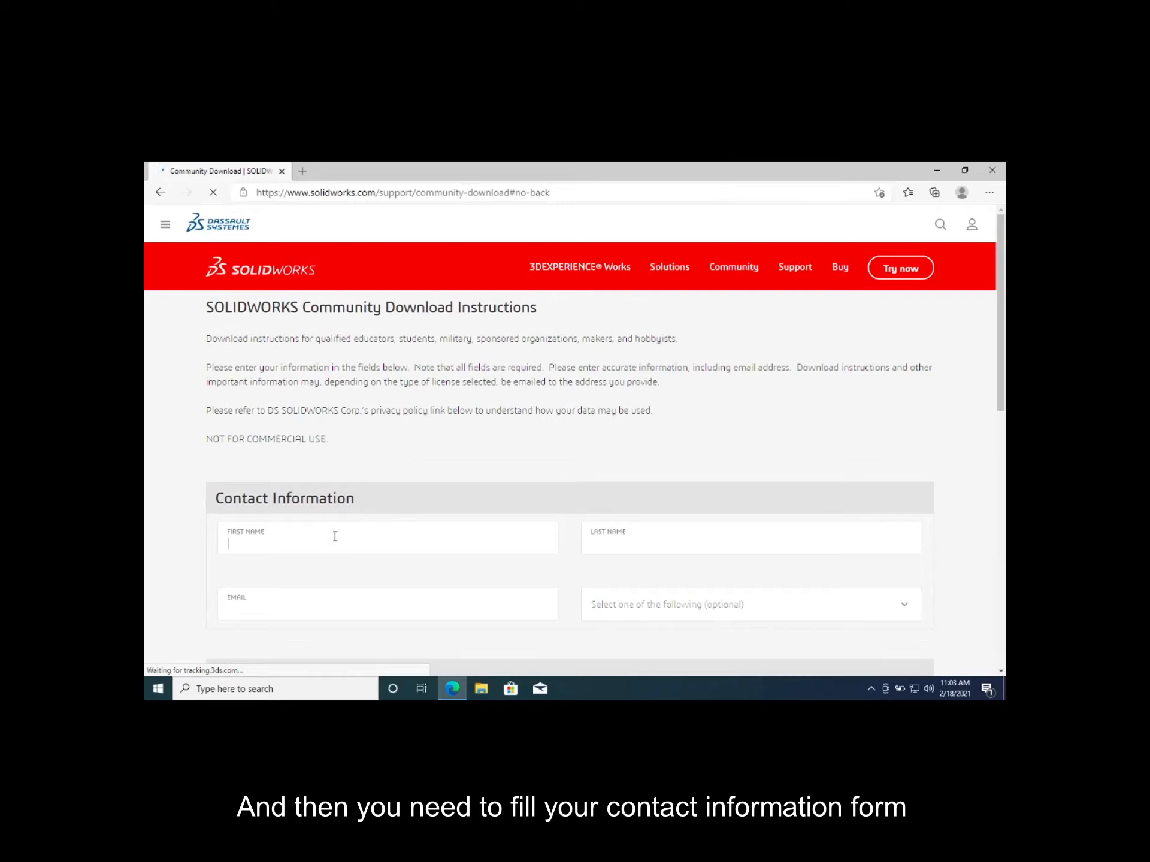
click(609, 544)
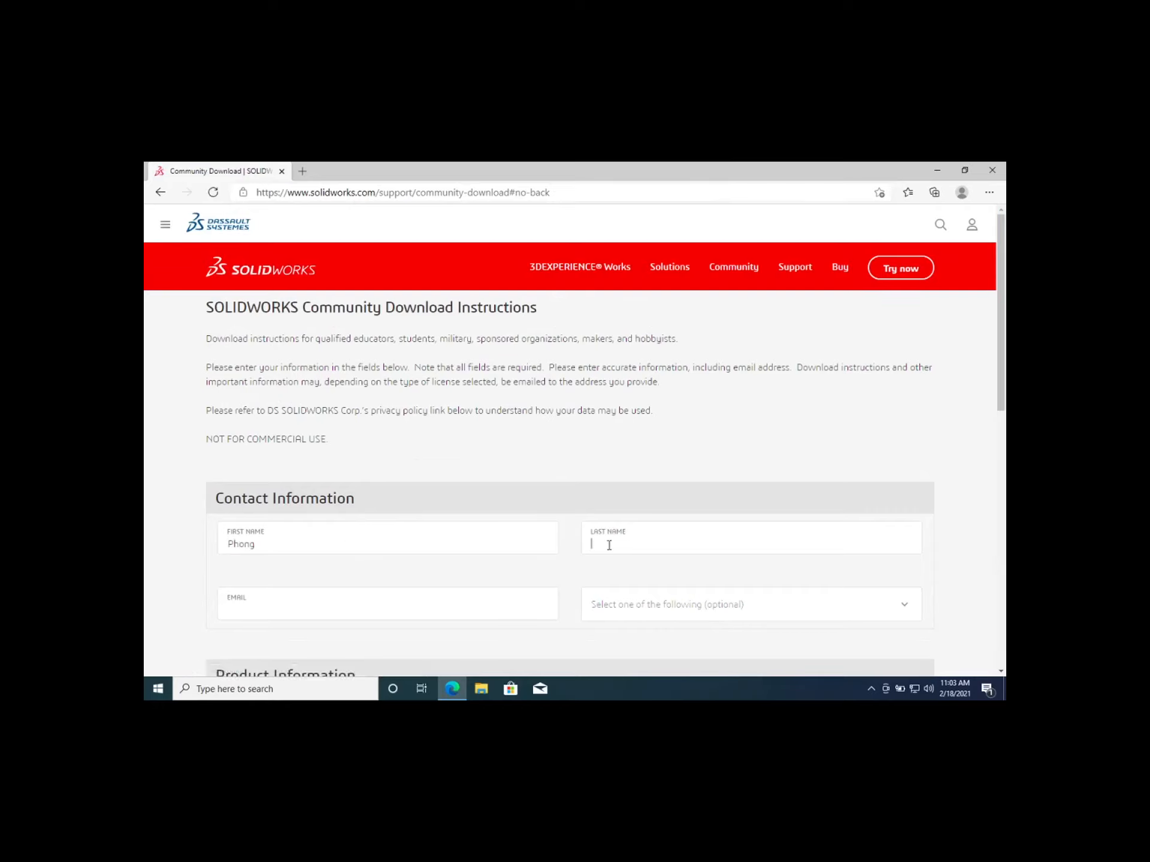
click(456, 607)
Set the role to Student, answer Yes to having a 9020 serial number, and choose academic version 2020-2021
click(714, 606)
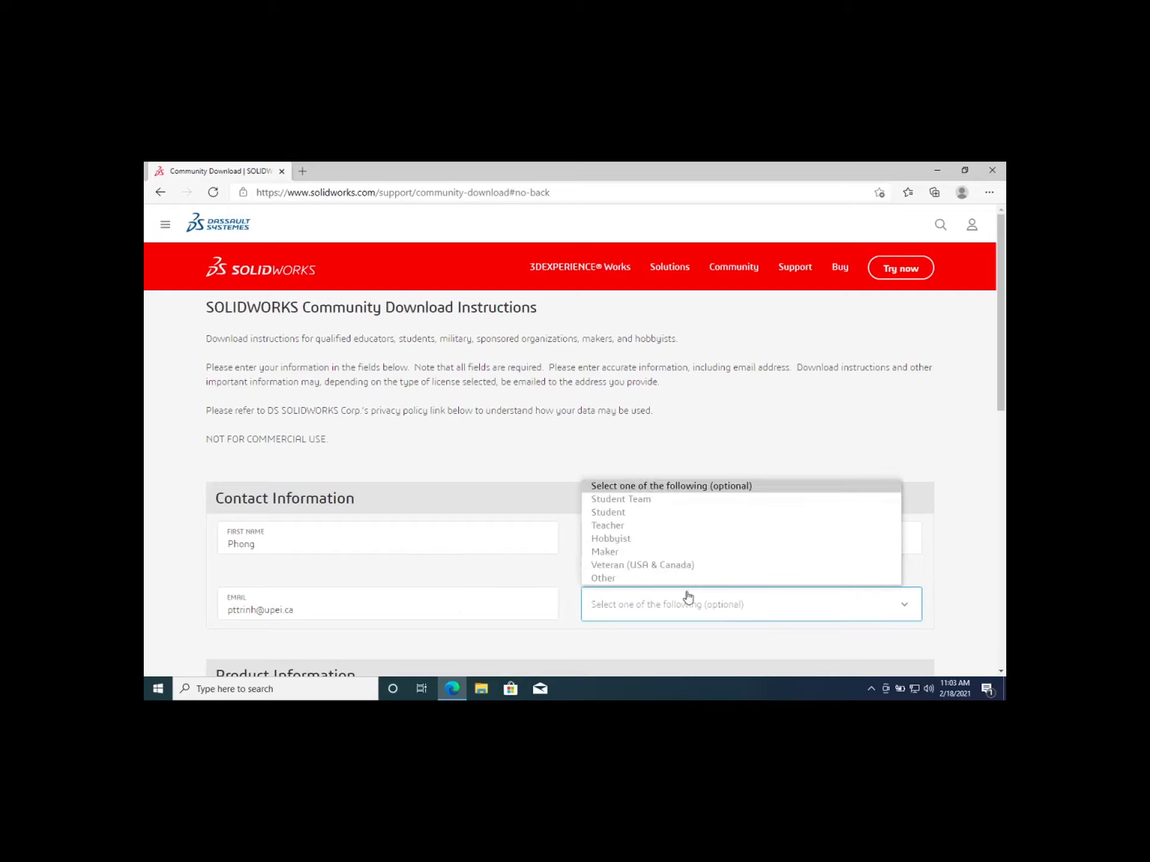
click(610, 513)
scroll(554, 443, down, 2)
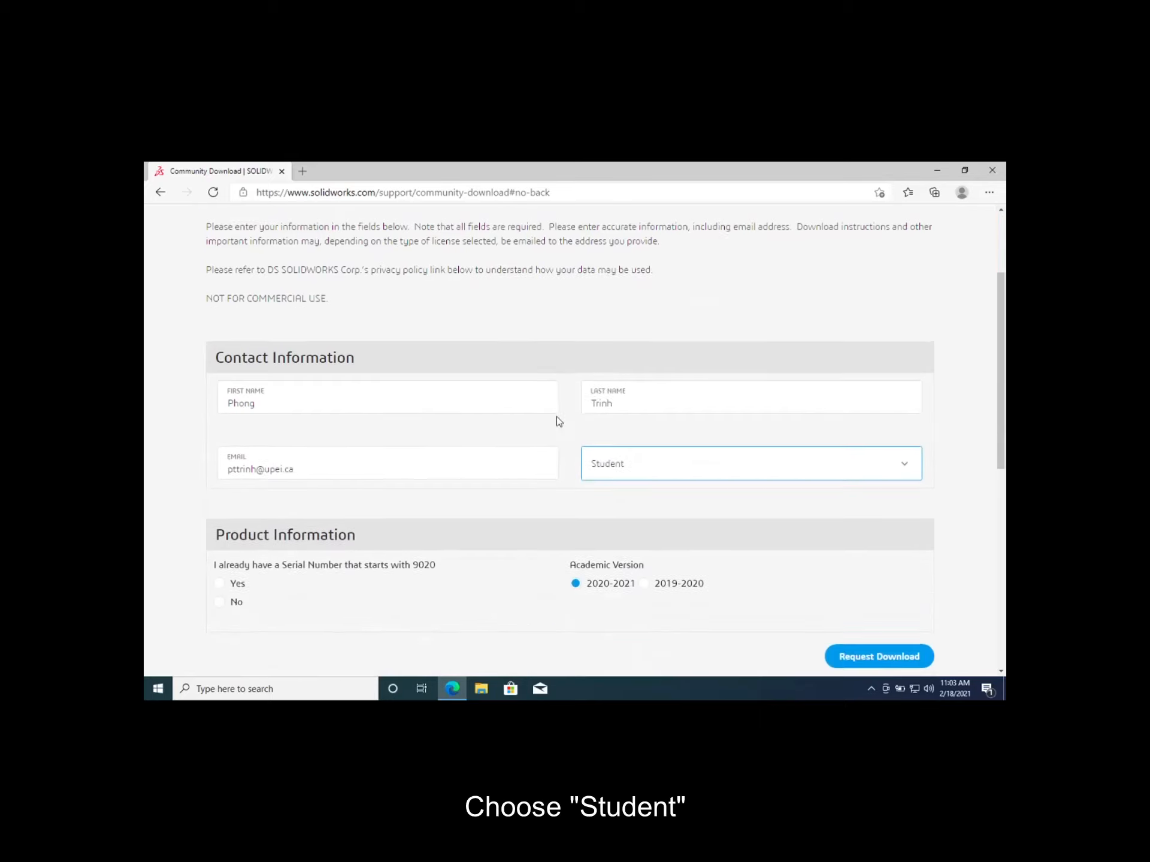
scroll(539, 413, down, 1)
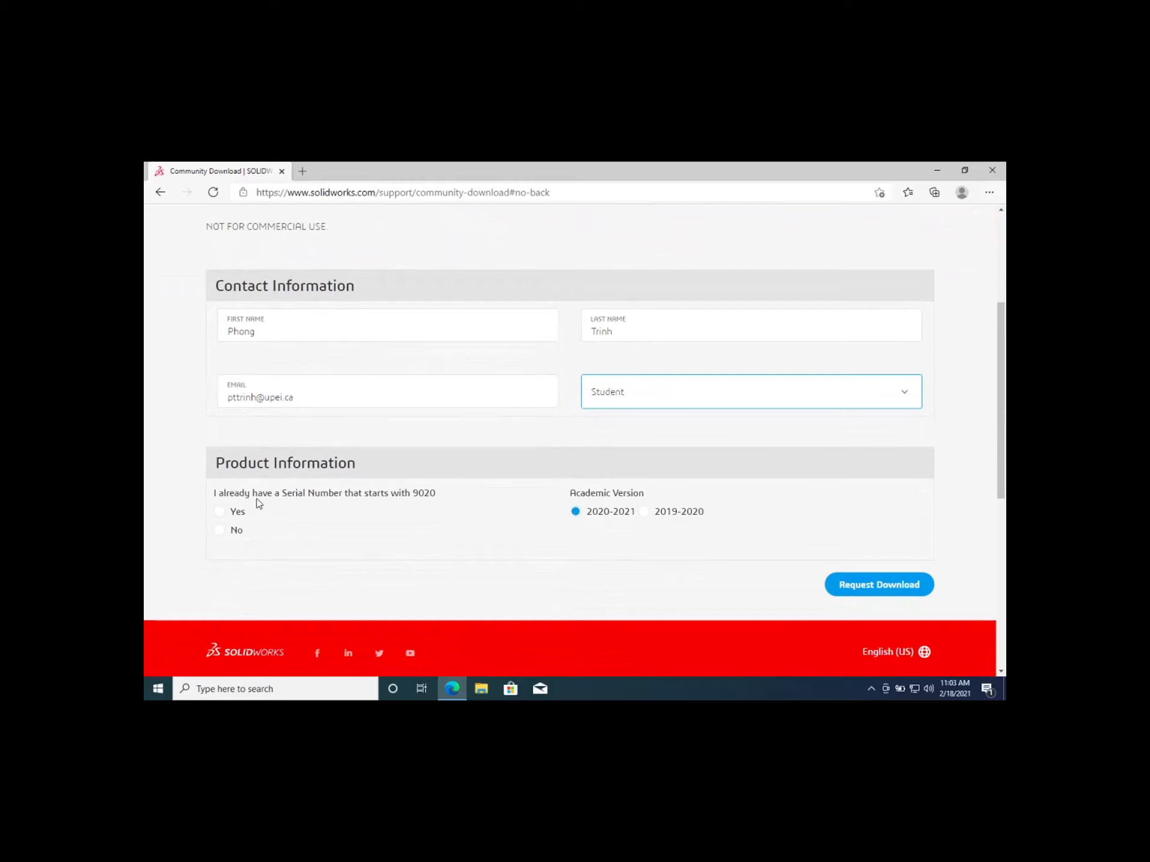
click(220, 513)
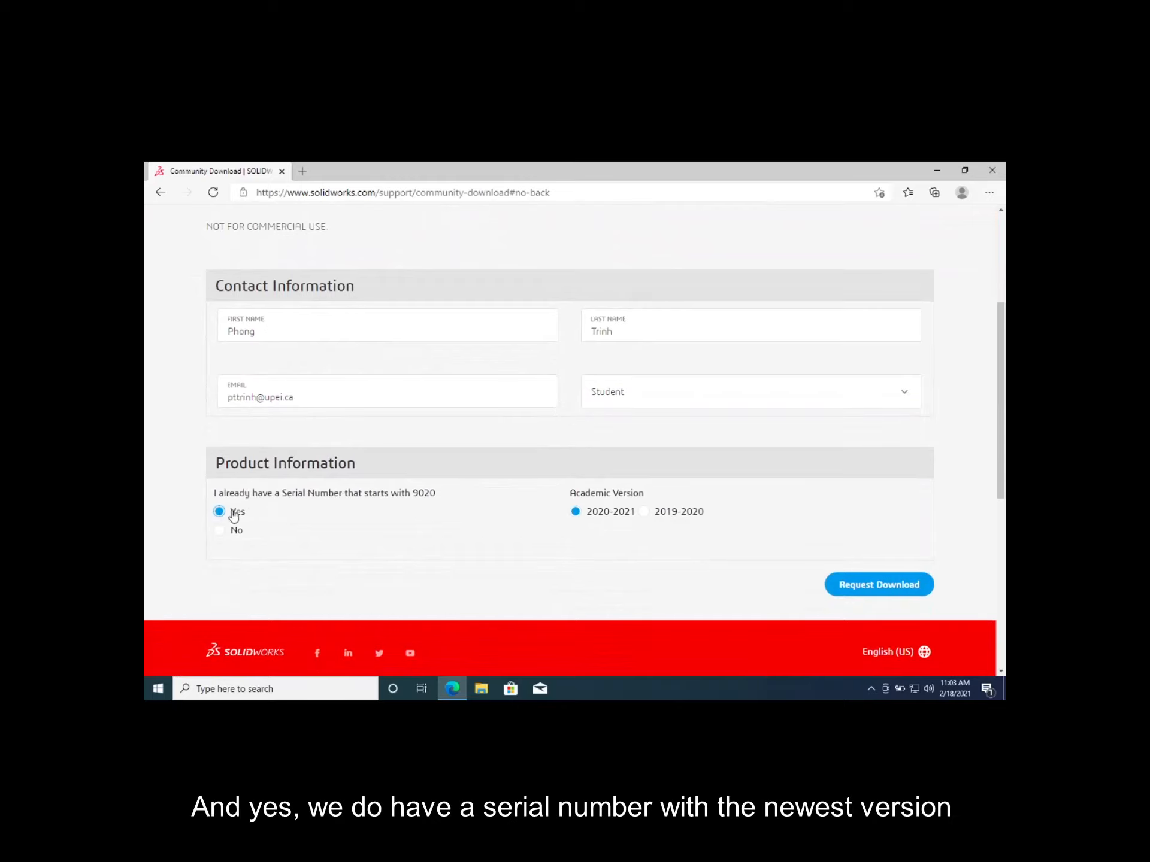
click(575, 513)
Request the download, accept the Community Access terms, and download the SolidWorks setup file
click(901, 588)
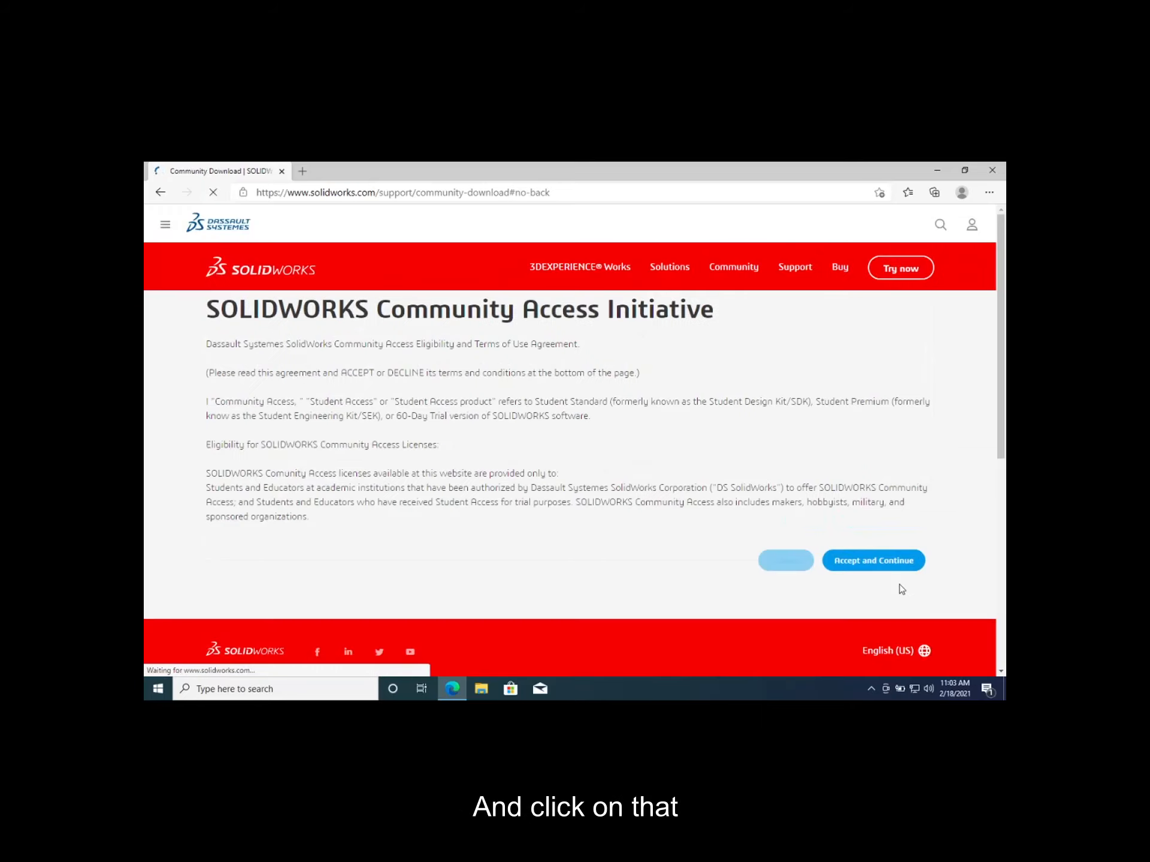
click(853, 569)
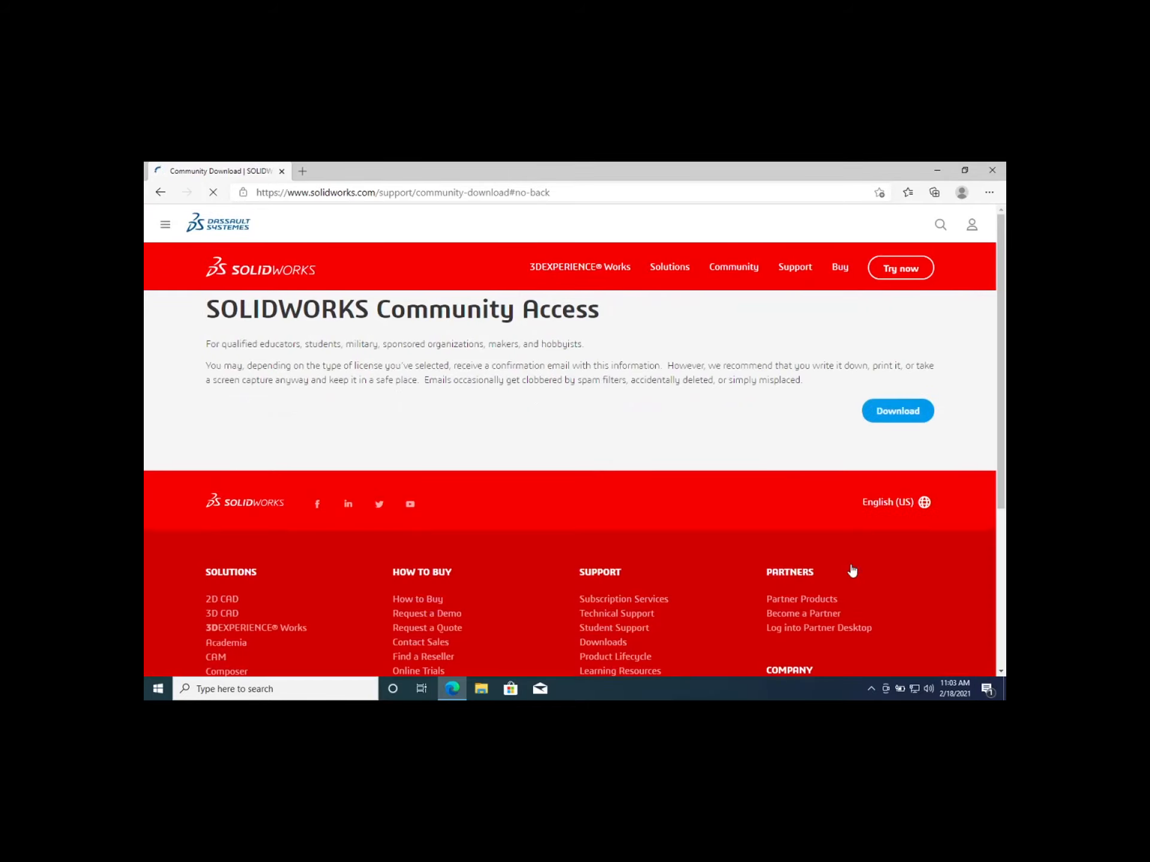
click(898, 413)
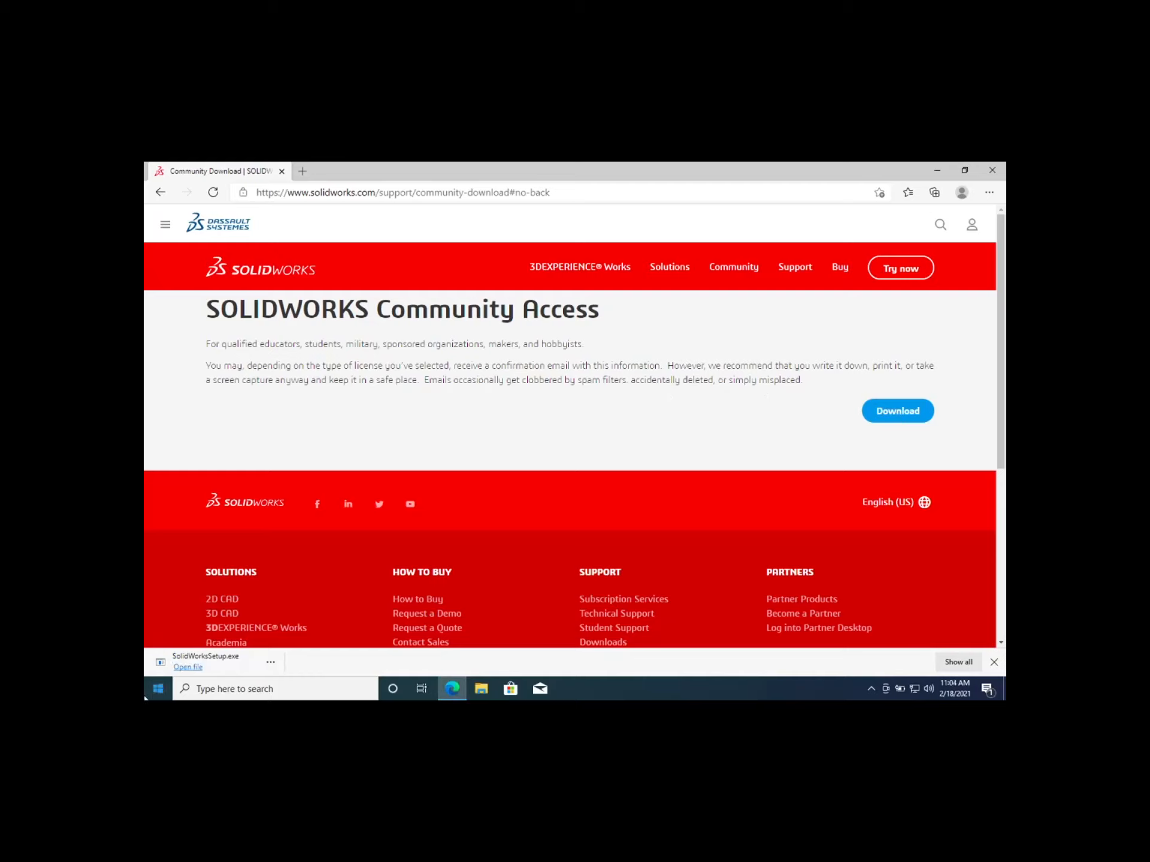
Show the downloaded SolidWorksSetup.exe in its folder, launch it, and allow it to make changes to the device
click(272, 665)
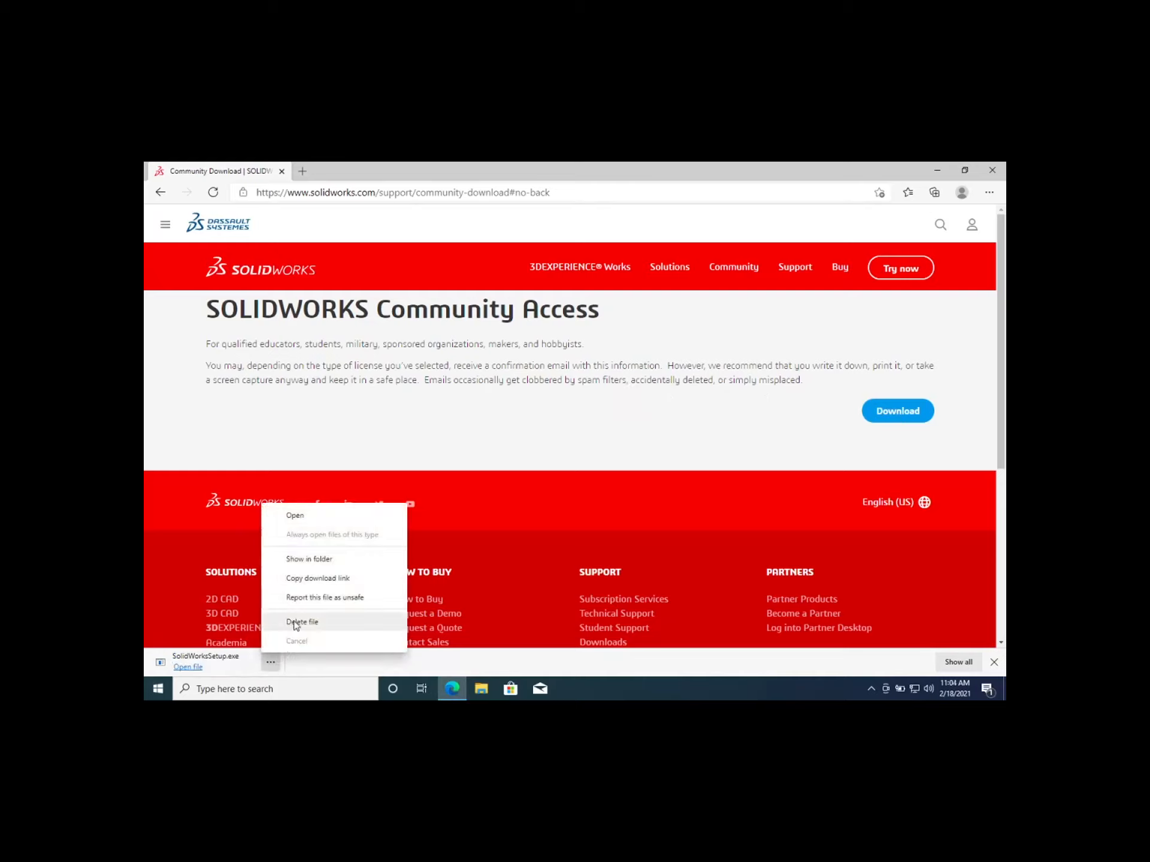
click(307, 559)
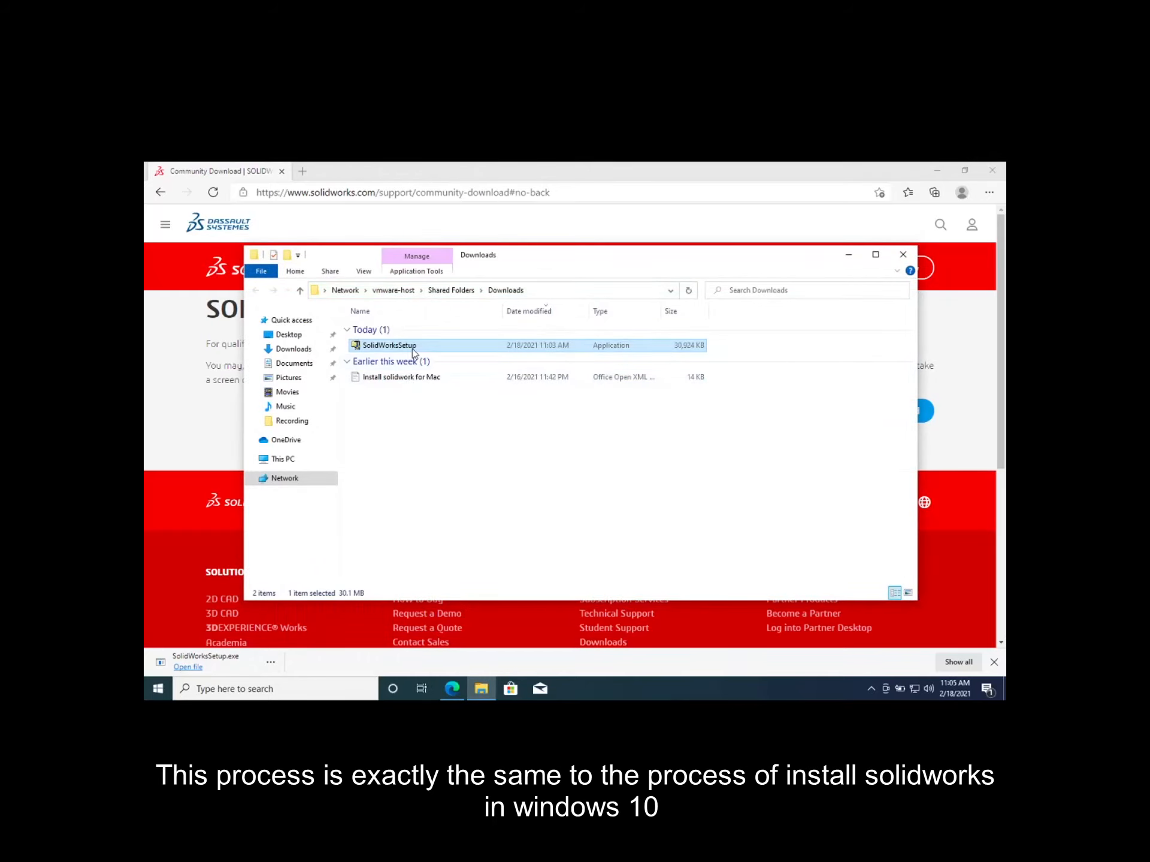
double_click(412, 349)
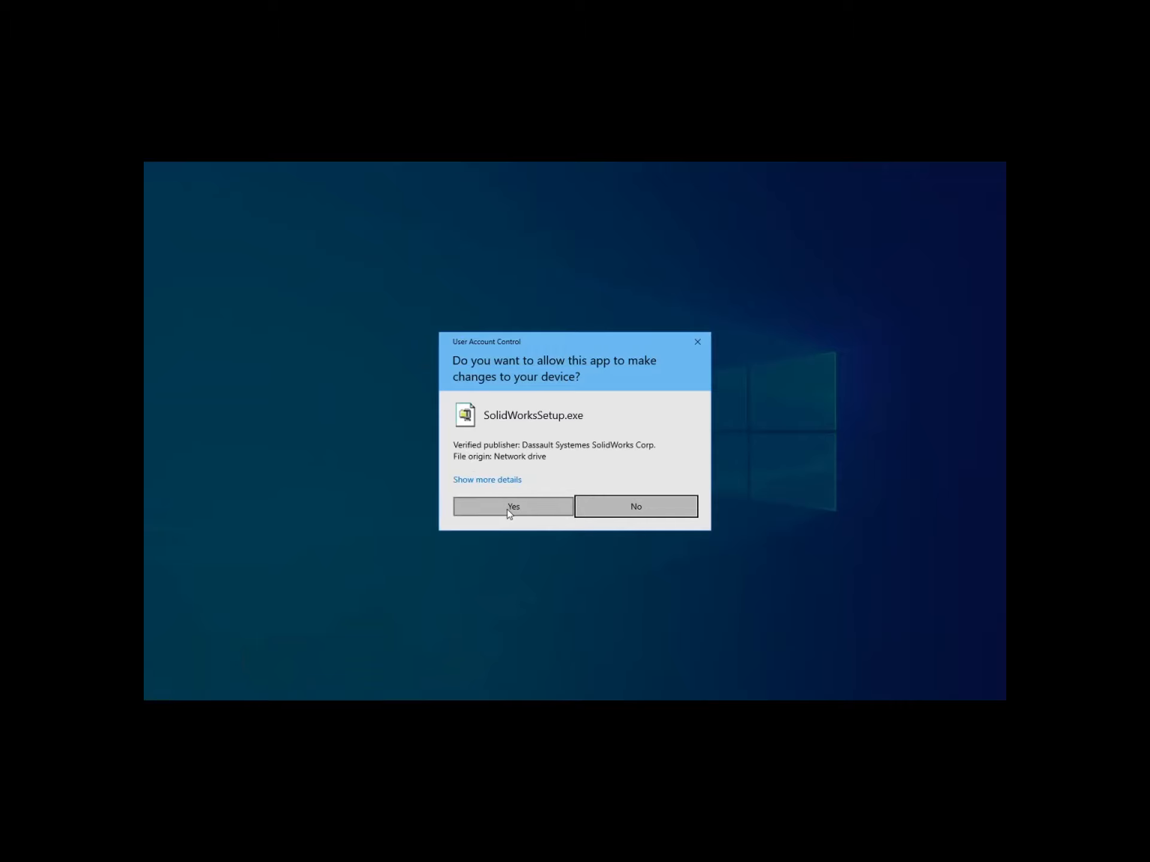
click(508, 508)
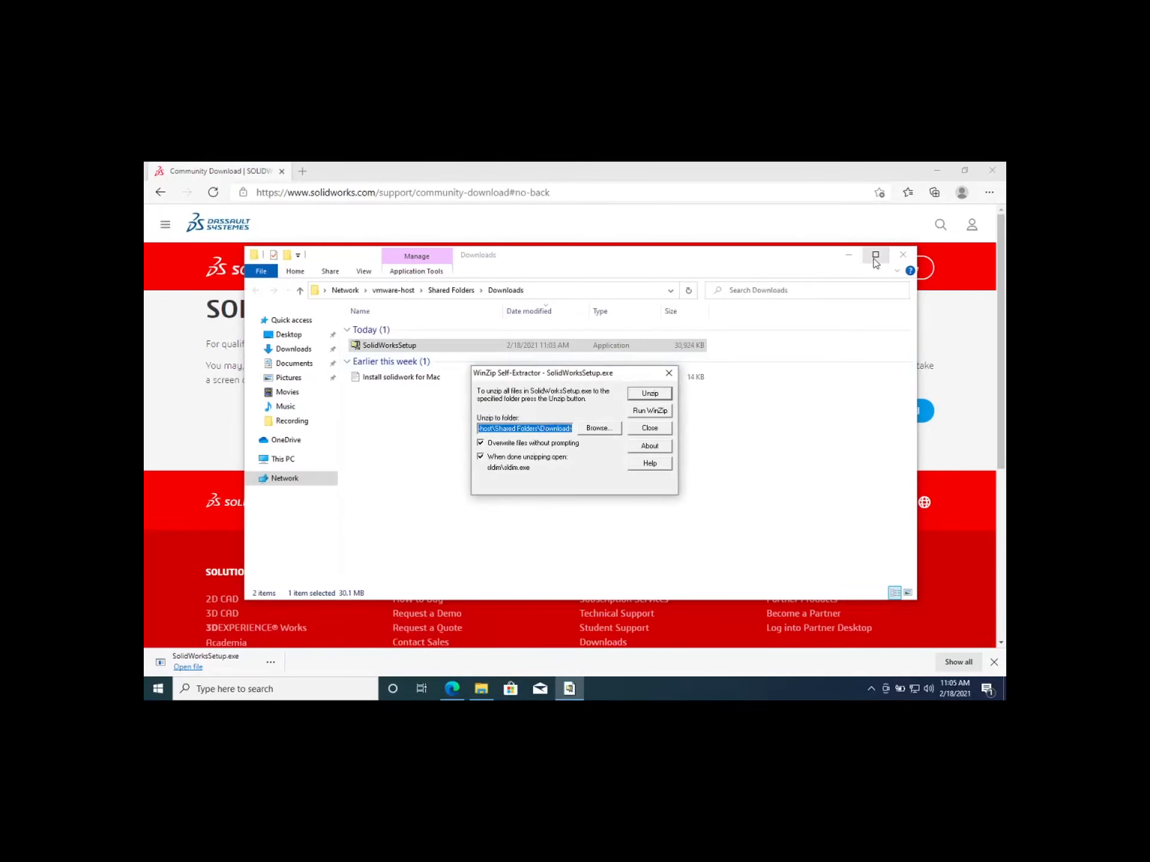
Unzip the SolidWorks setup files to the shared Downloads folder with the WinZip self-extractor
click(847, 255)
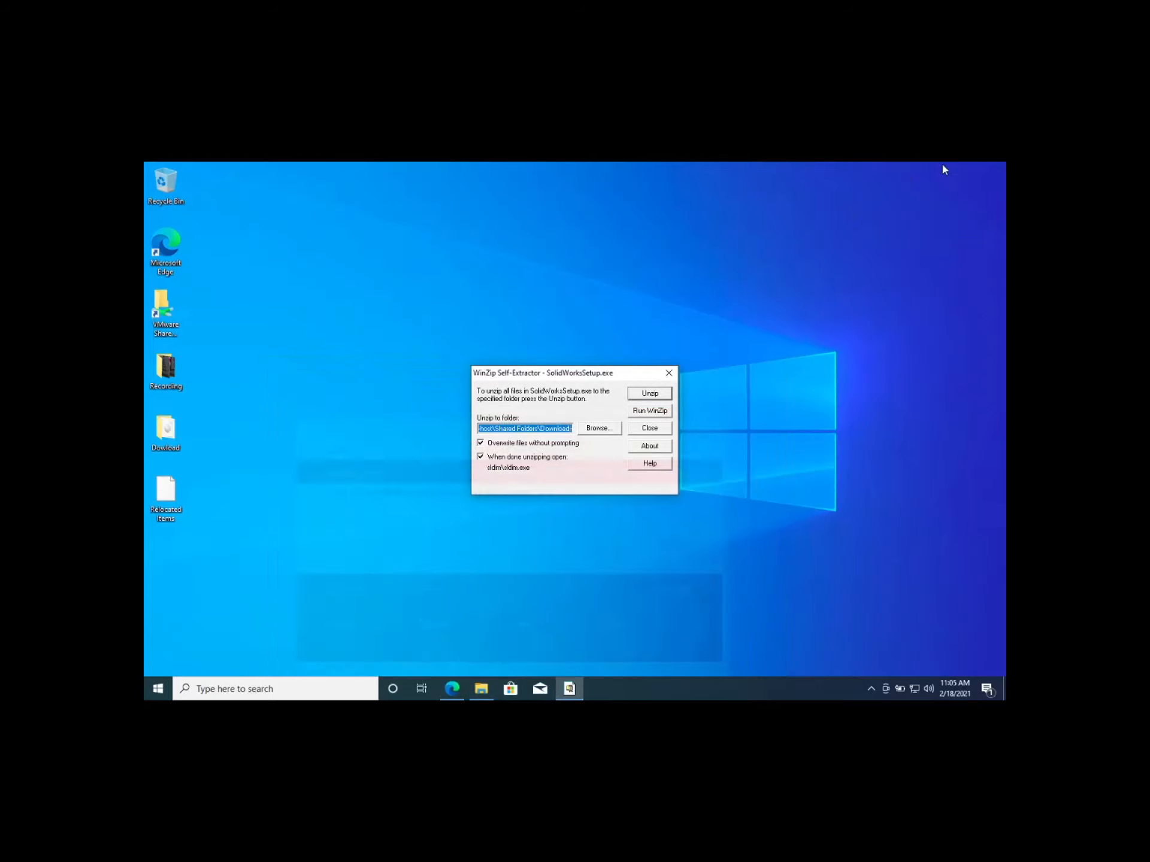
click(938, 170)
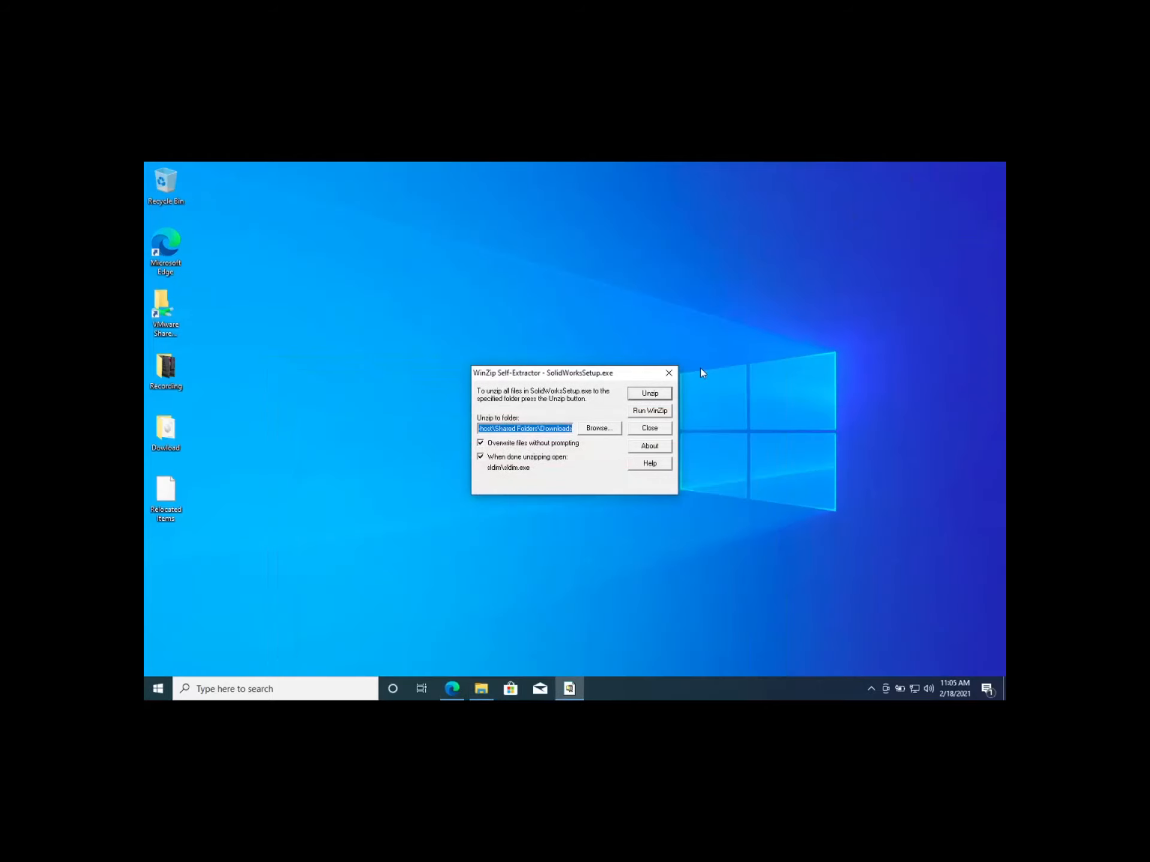
click(645, 394)
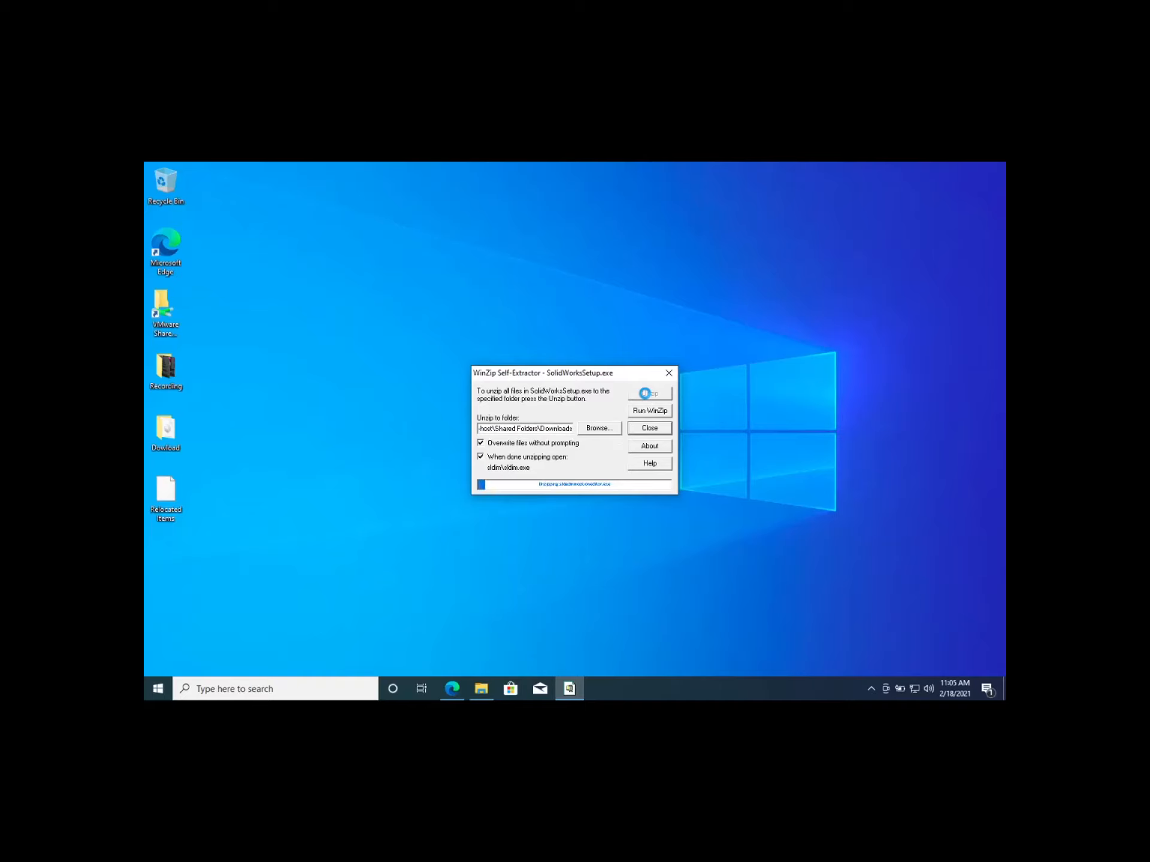
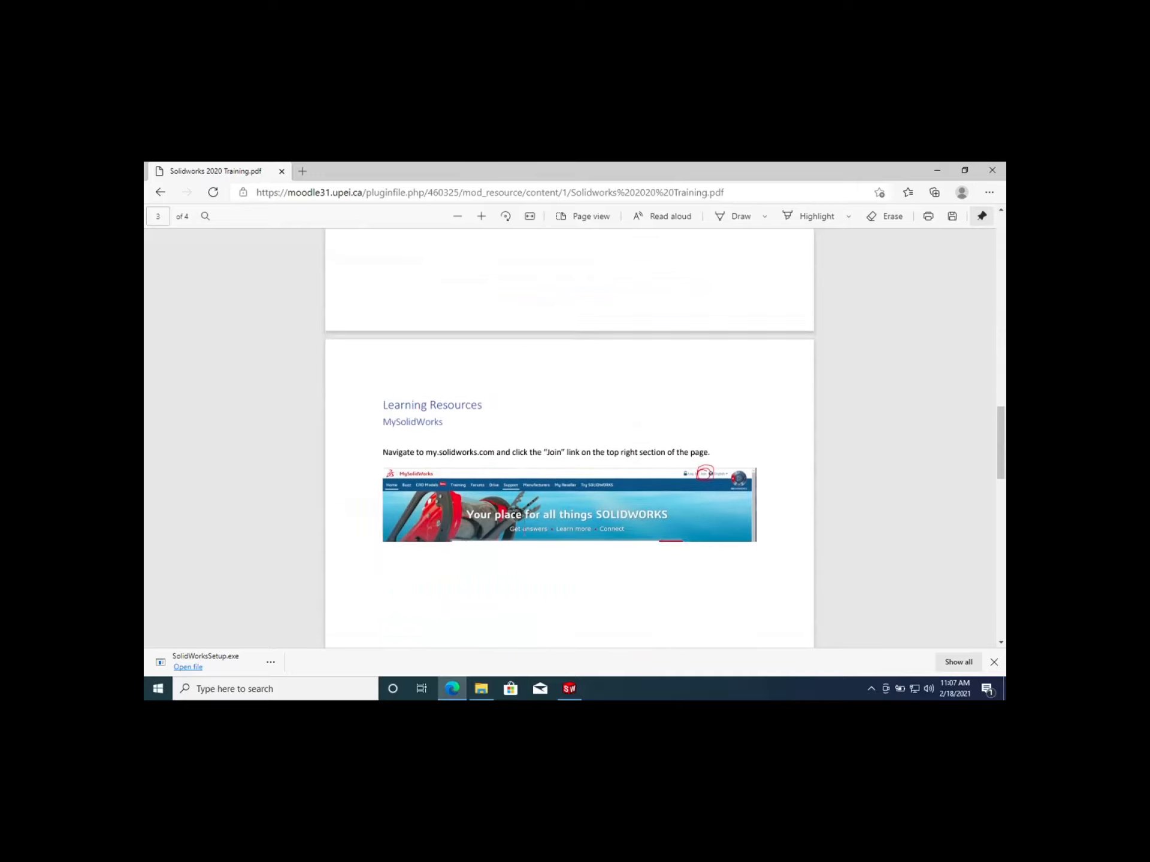
Copy the SolidWorks serial number from the training PDF's installation instructions
scroll(524, 532, up, 10)
scroll(524, 531, up, 3)
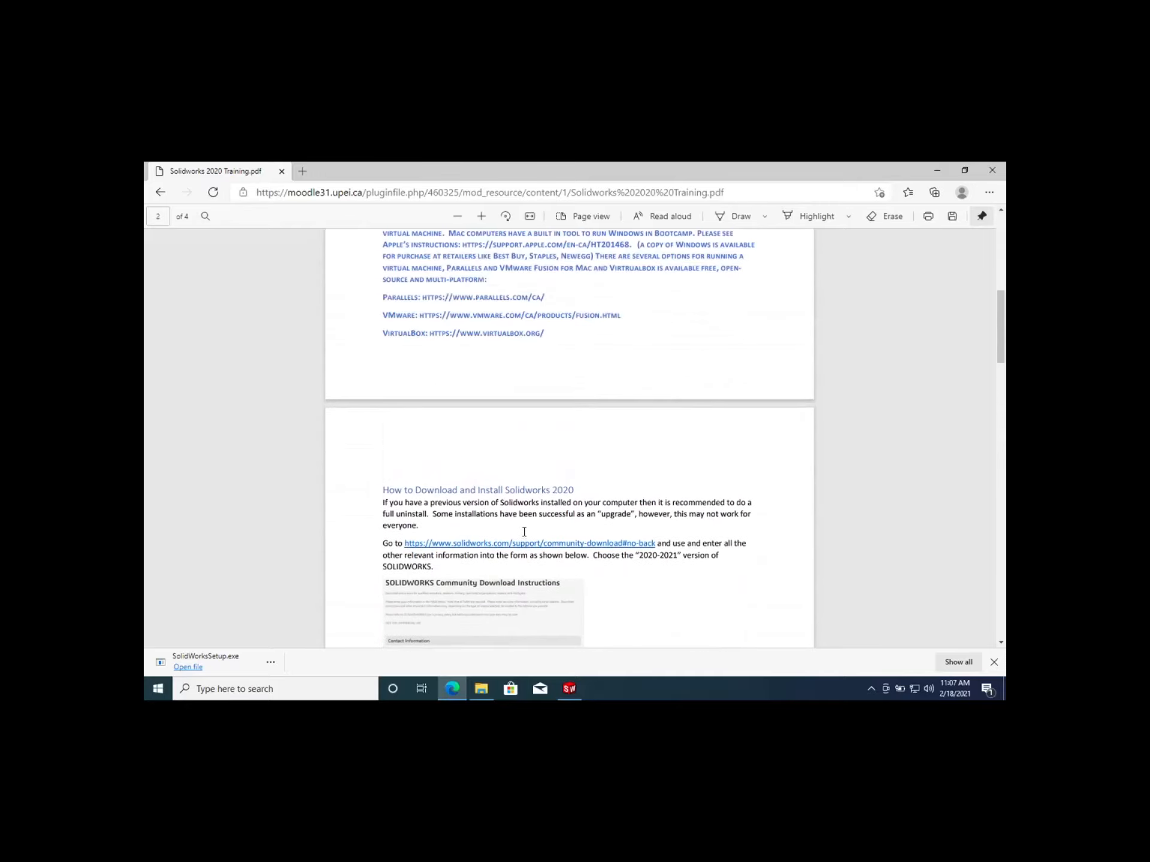
scroll(523, 531, down, 3)
scroll(524, 532, up, 1)
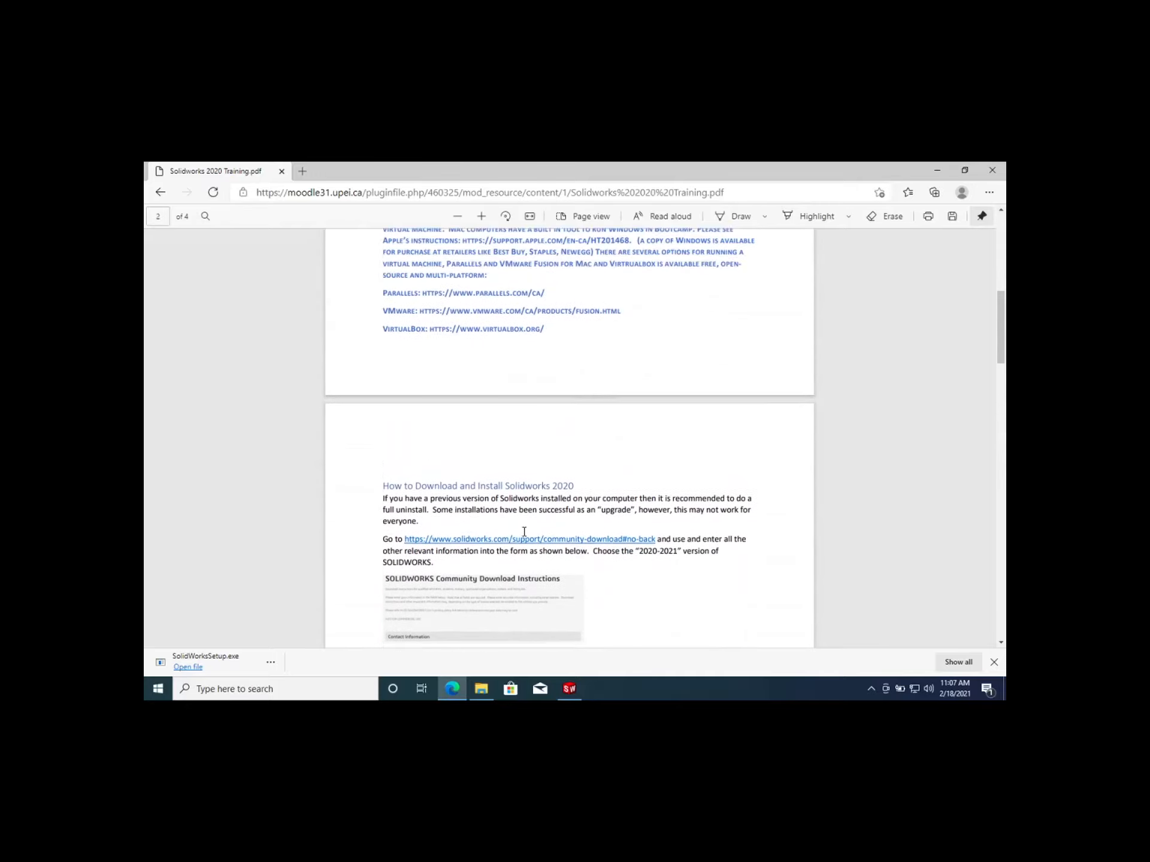
scroll(524, 532, down, 3)
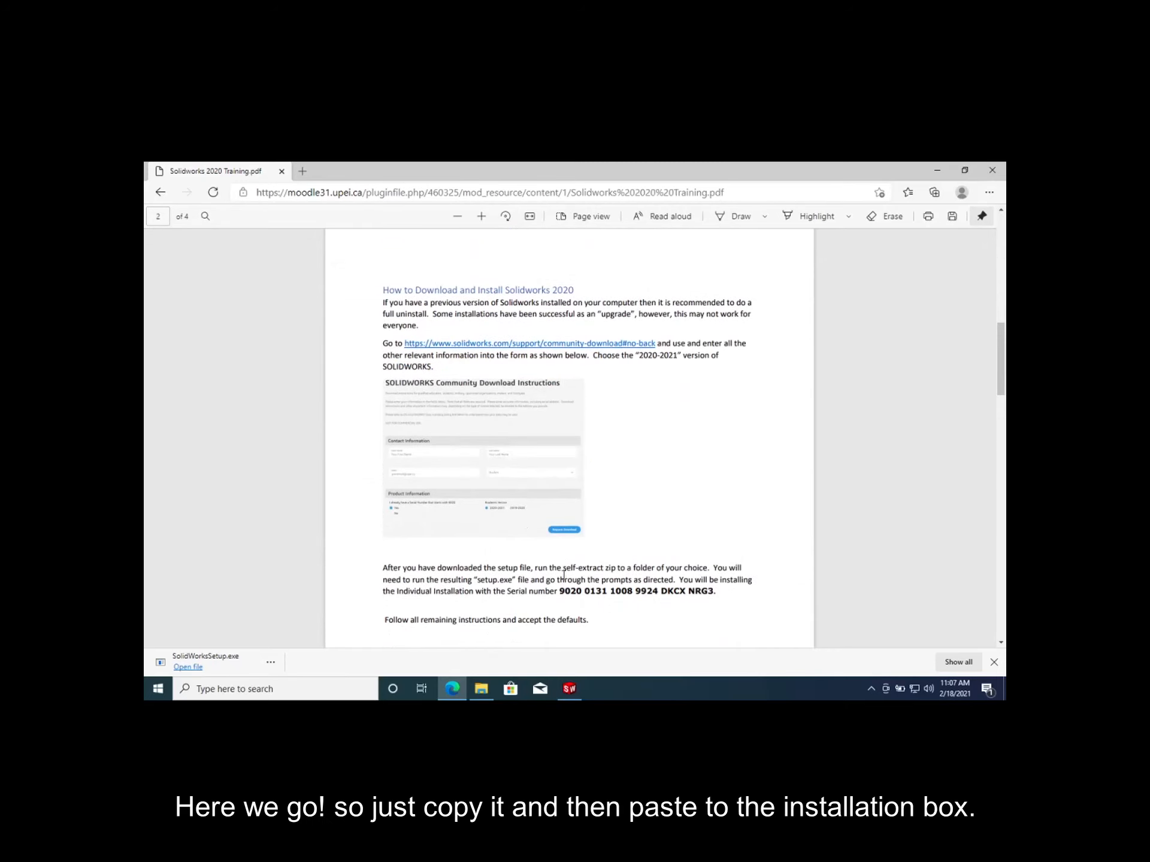
drag(558, 591, 711, 591)
click(601, 593)
drag(560, 592, 710, 595)
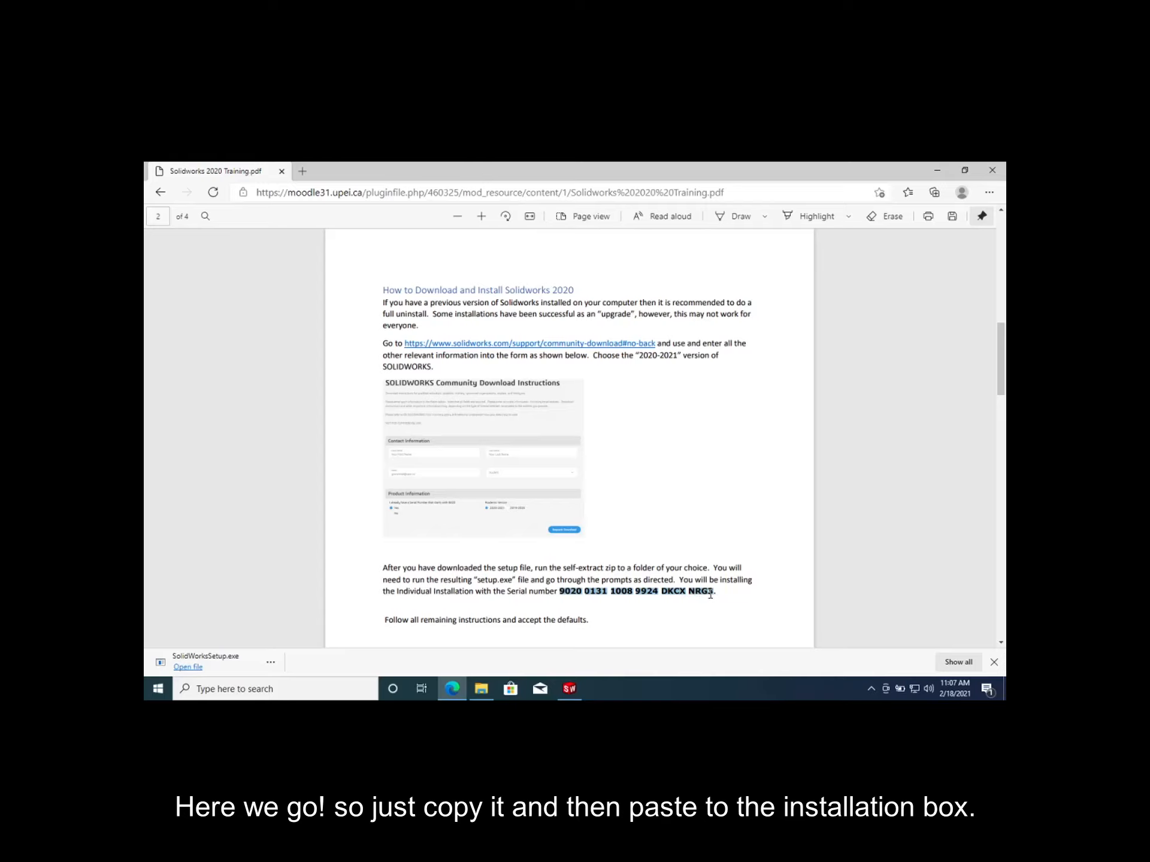
right_click(706, 593)
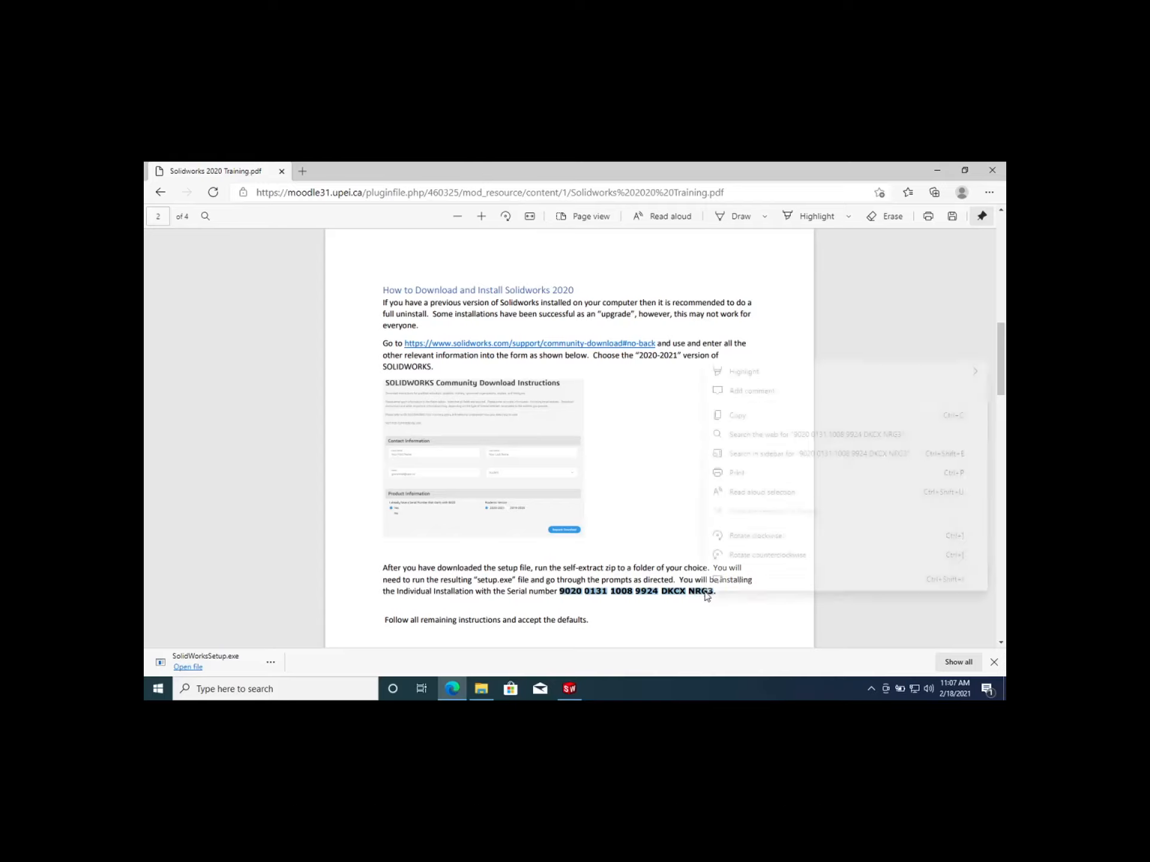
click(733, 415)
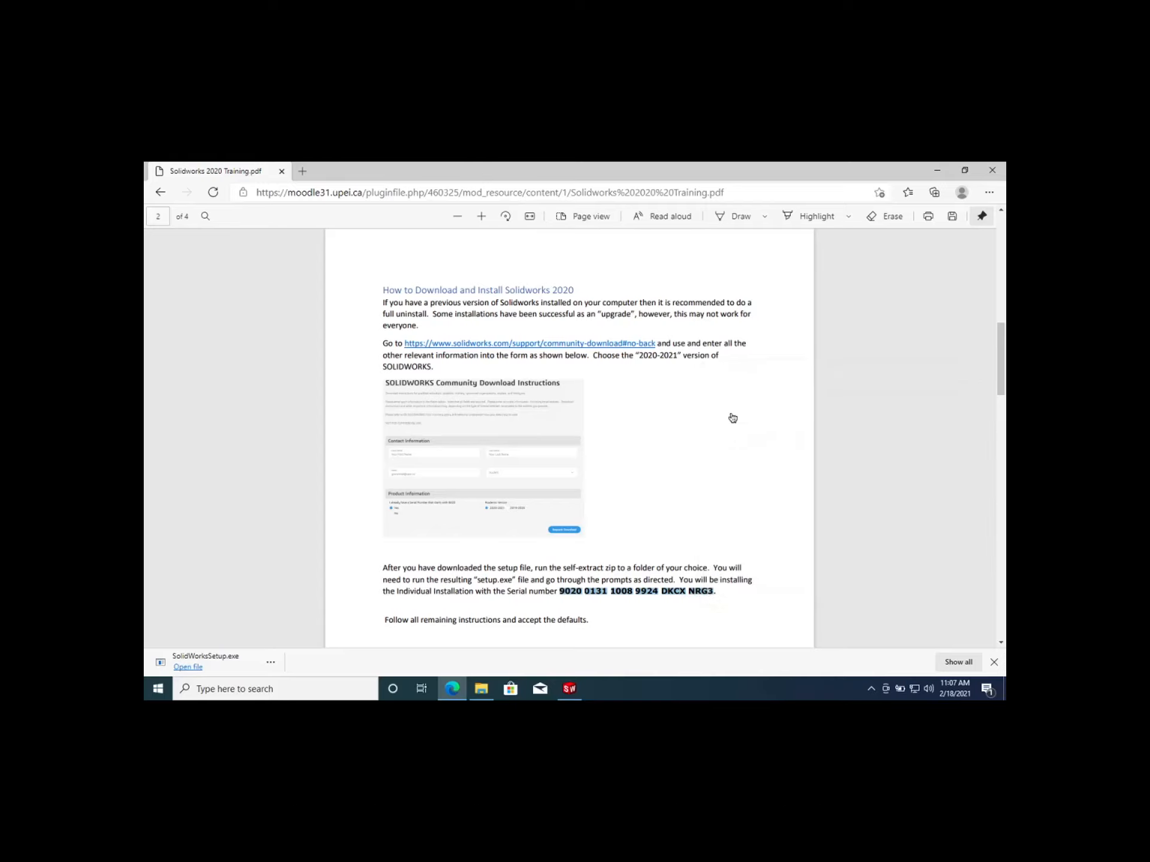
Paste the serial number into the SOLIDWORKS serial number fields in the Installation Manager and continue
click(570, 689)
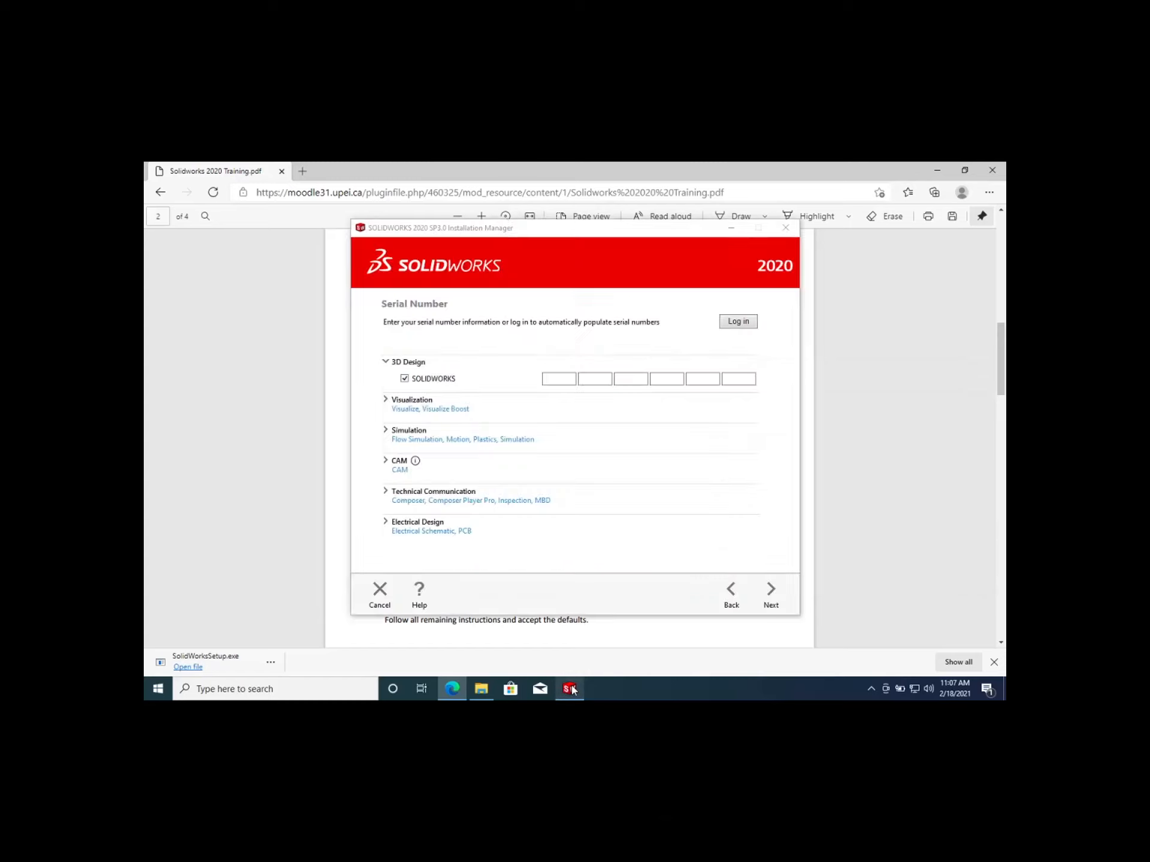
click(551, 378)
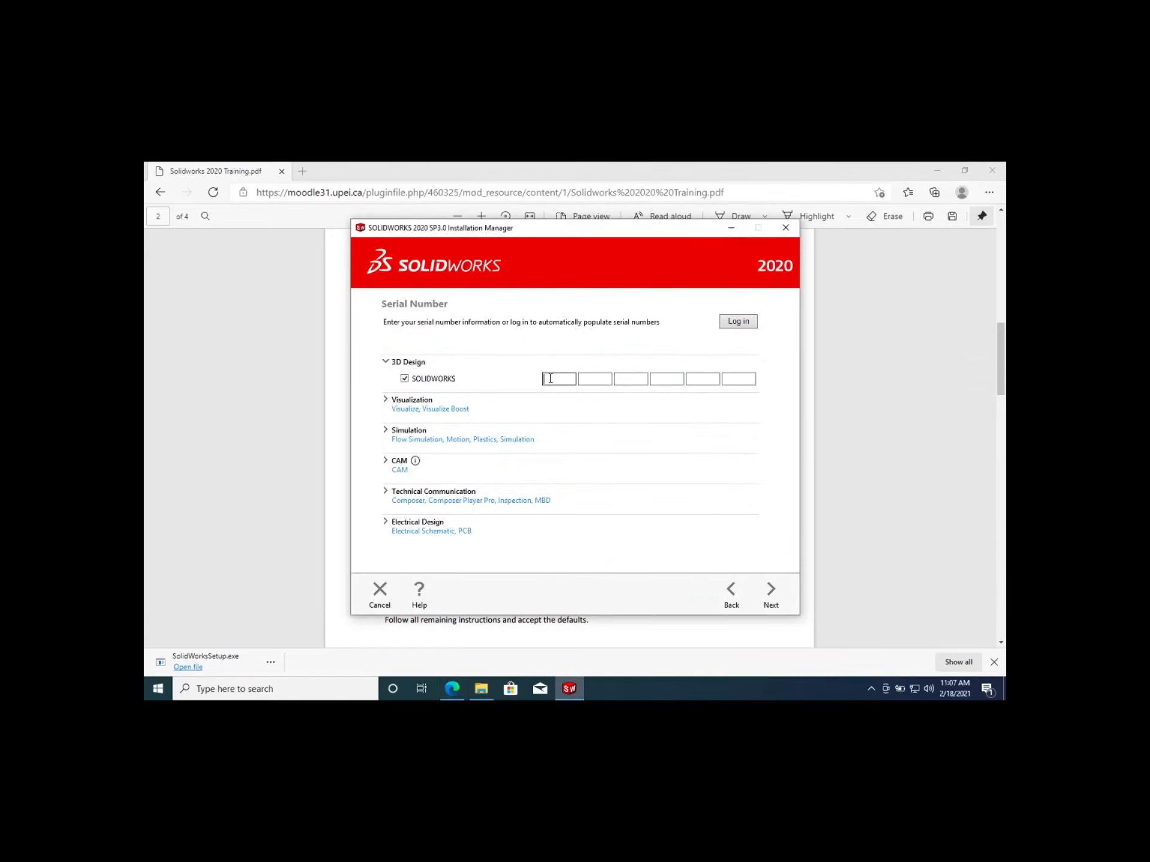
key(ctrl+v)
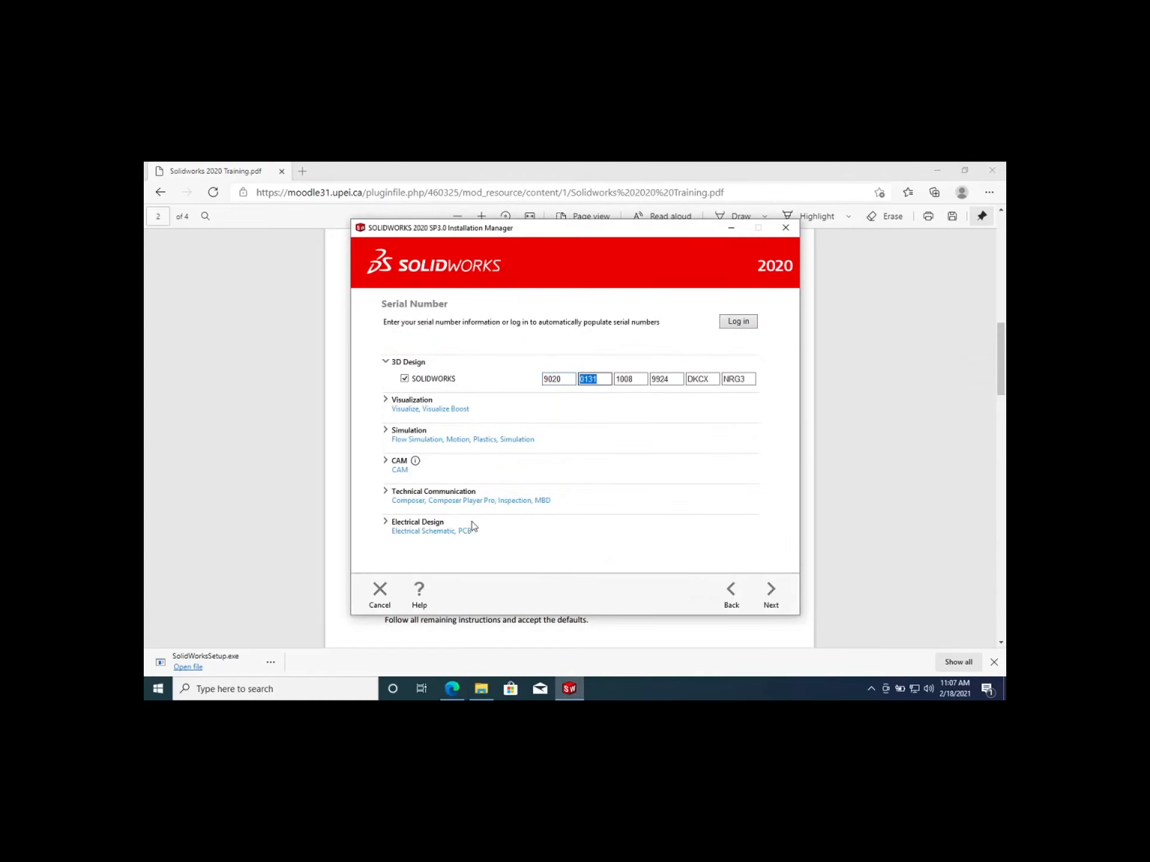
click(485, 592)
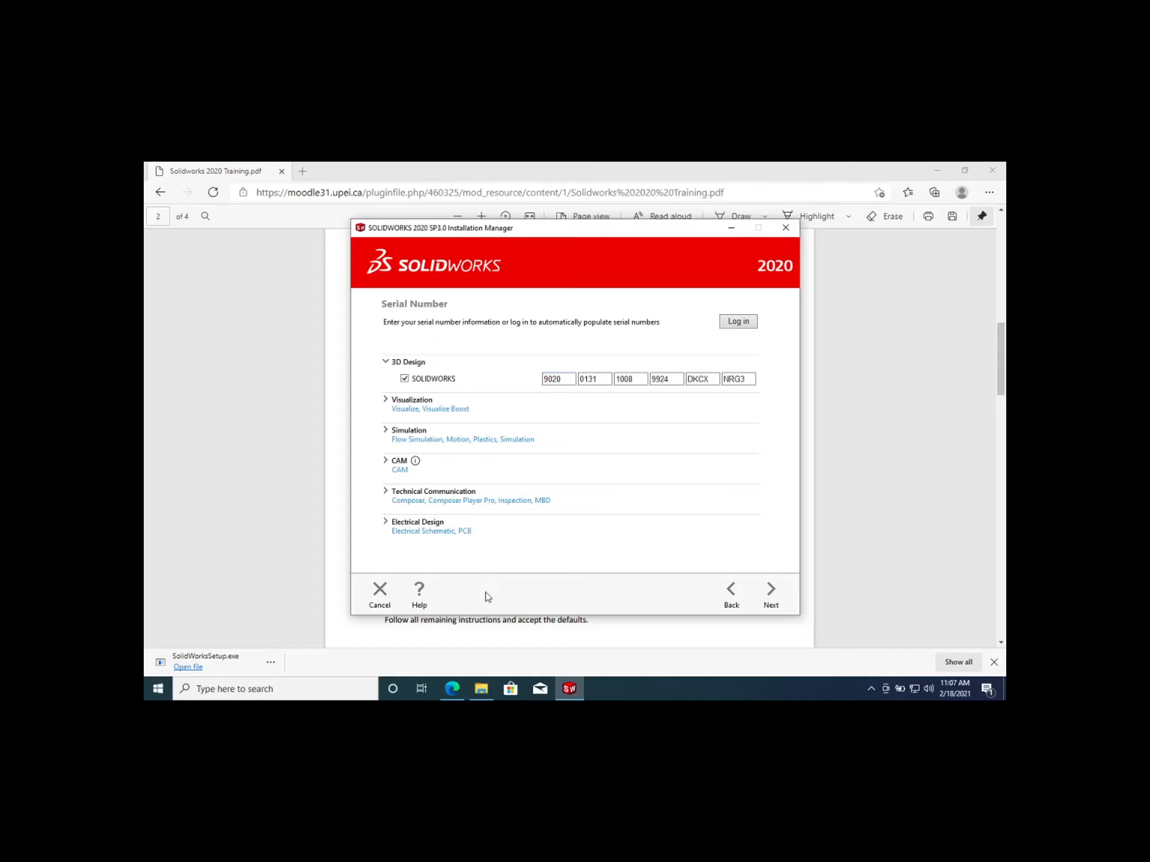
click(770, 600)
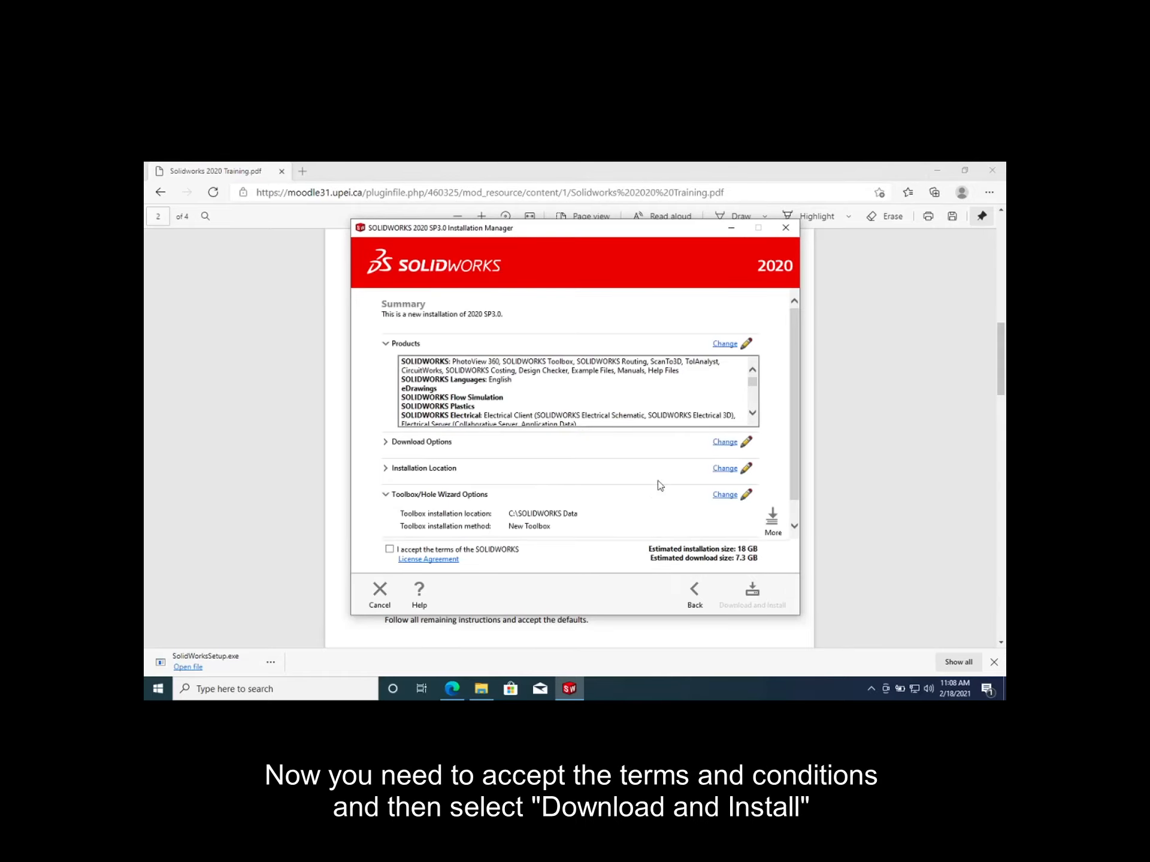
Accept the SOLIDWORKS license terms, start Download and Install, and install now
click(389, 549)
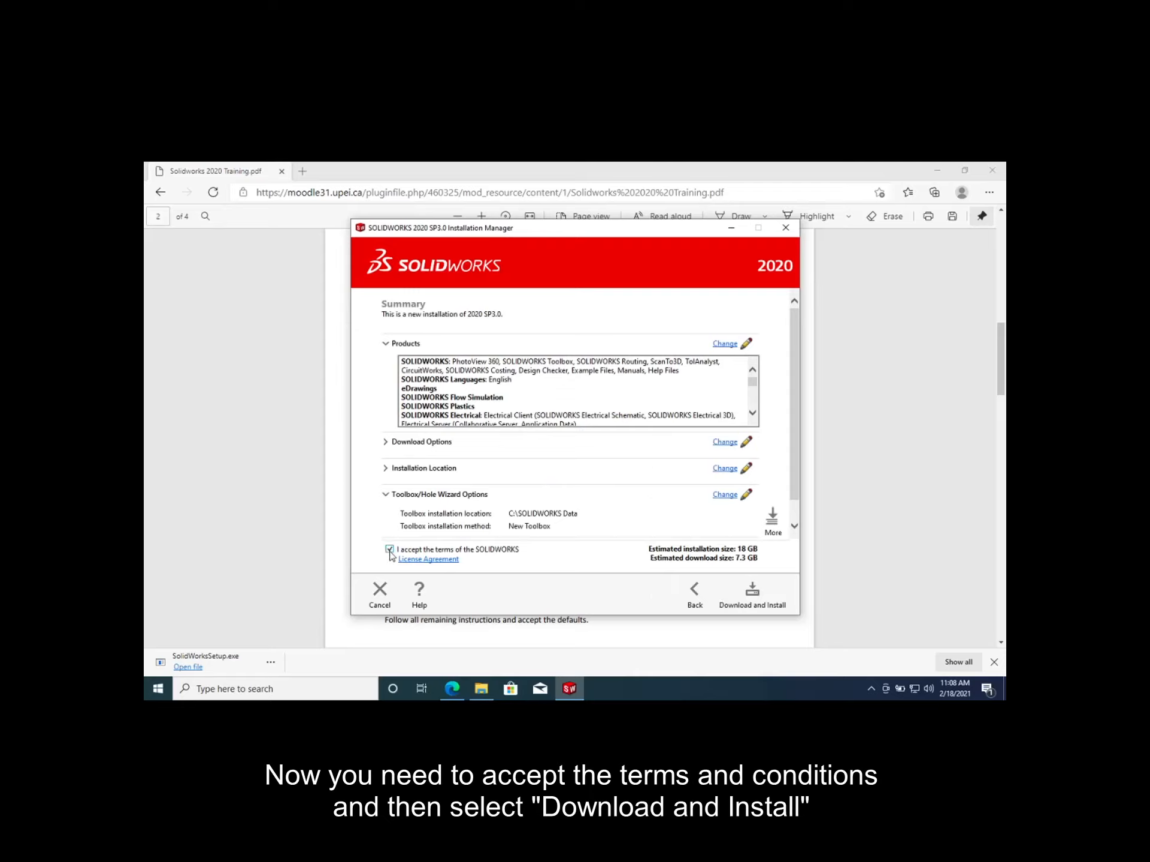
click(746, 597)
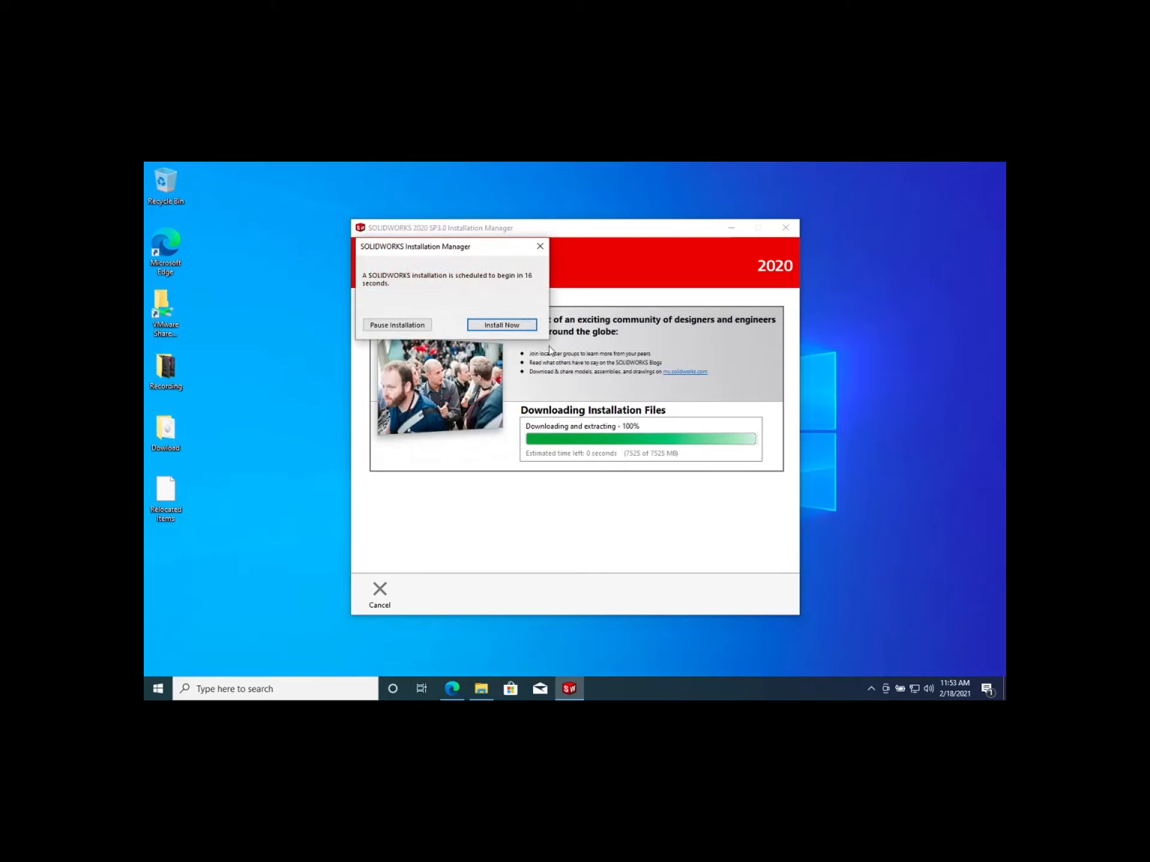
click(521, 327)
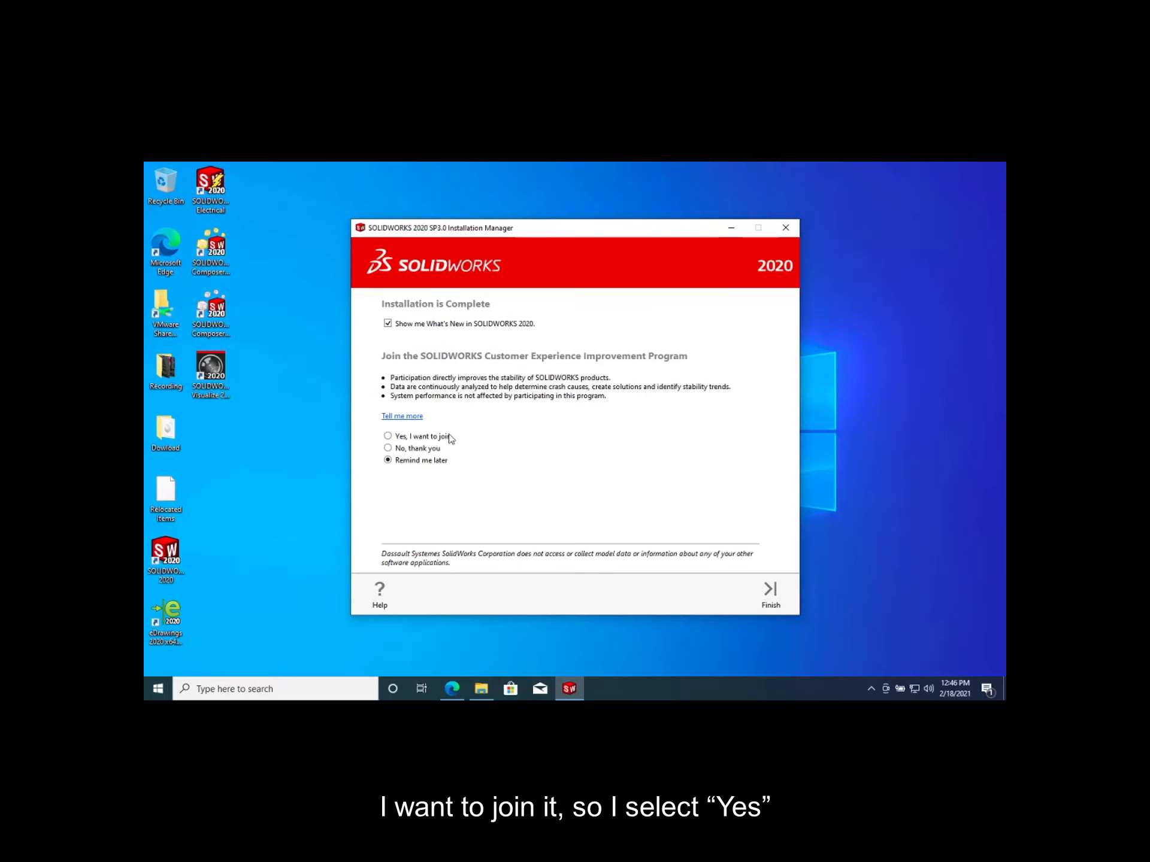
Opt to join the Customer Experience Improvement Program, finish the installation, and choose Restart Later
click(388, 437)
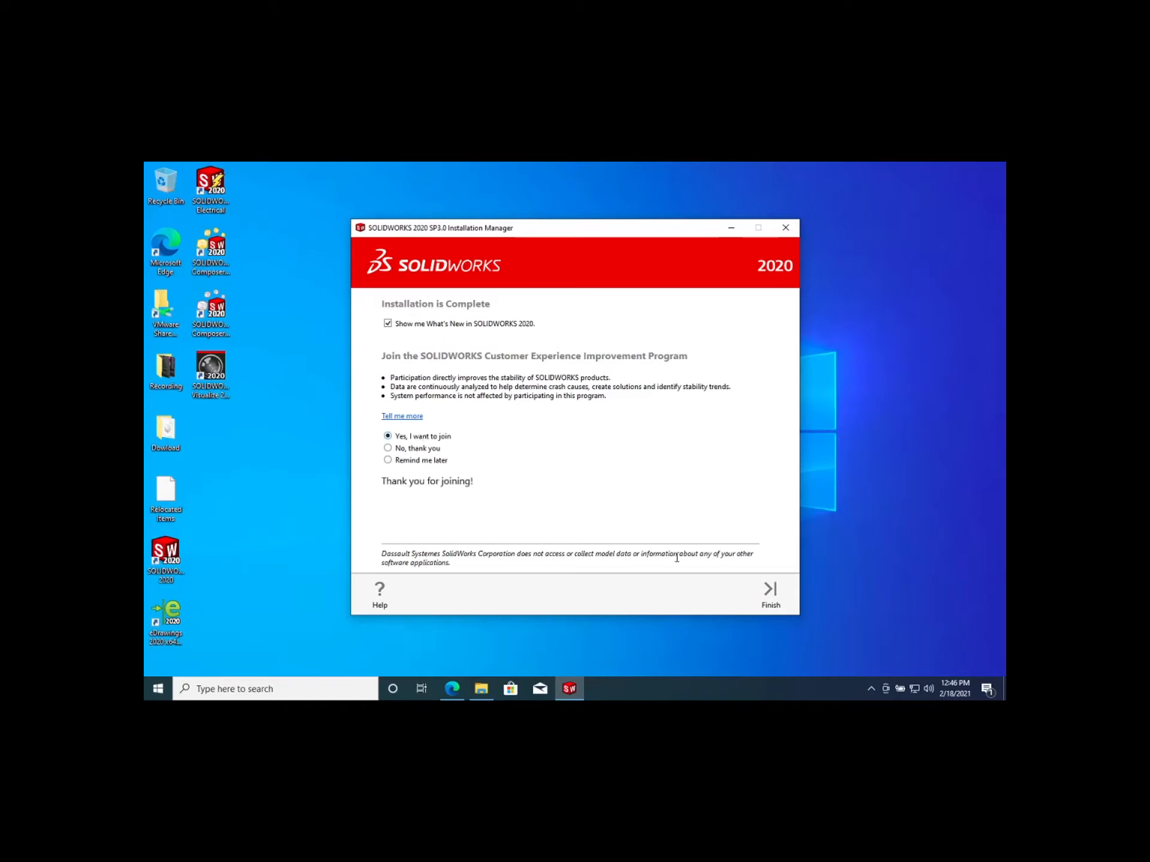
click(769, 593)
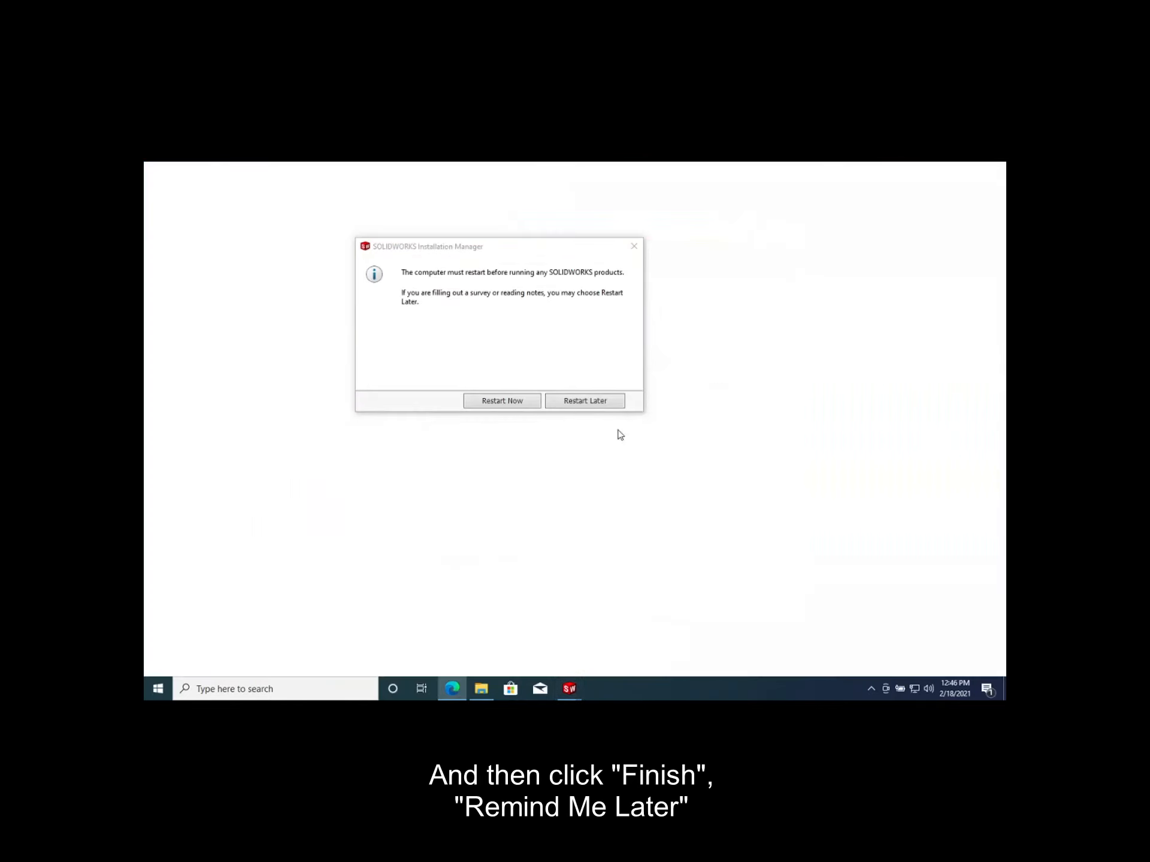
click(584, 400)
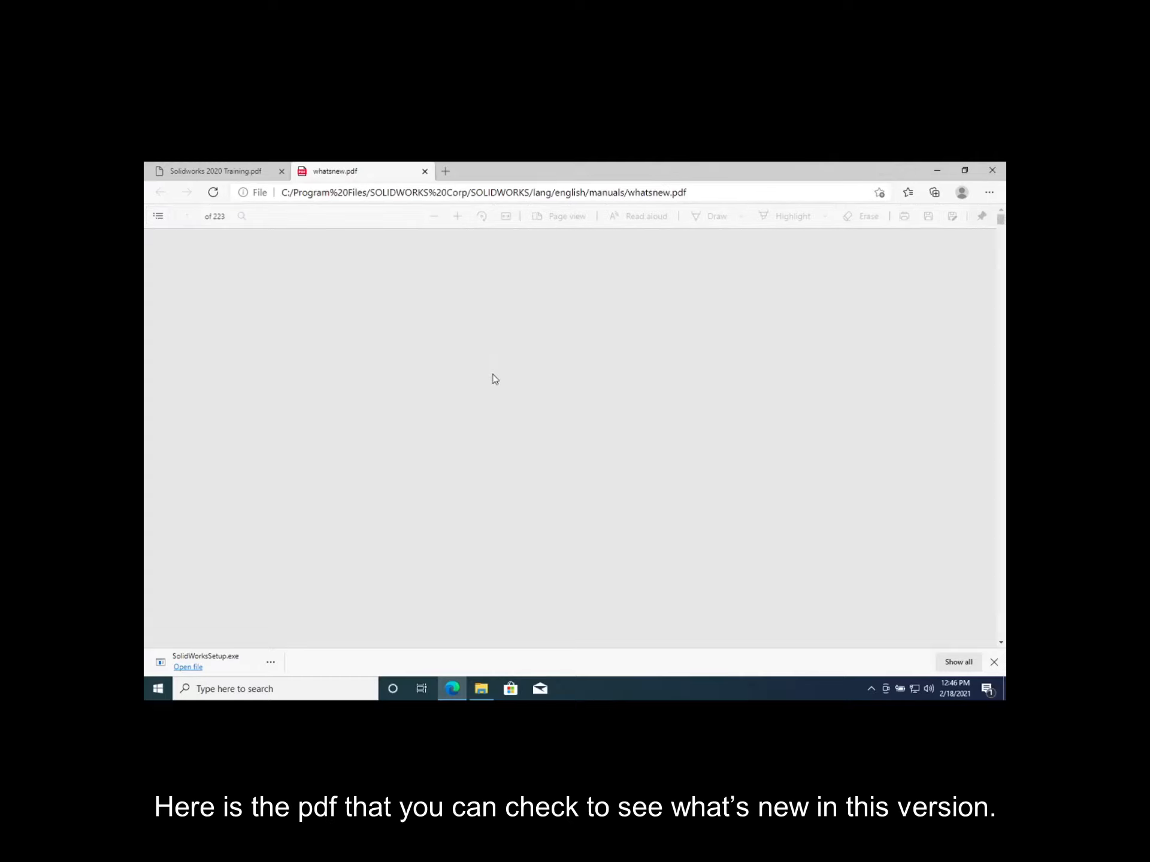
Scroll through the What's New PDF and close the browser window
scroll(495, 378, down, 3)
scroll(492, 377, down, 20)
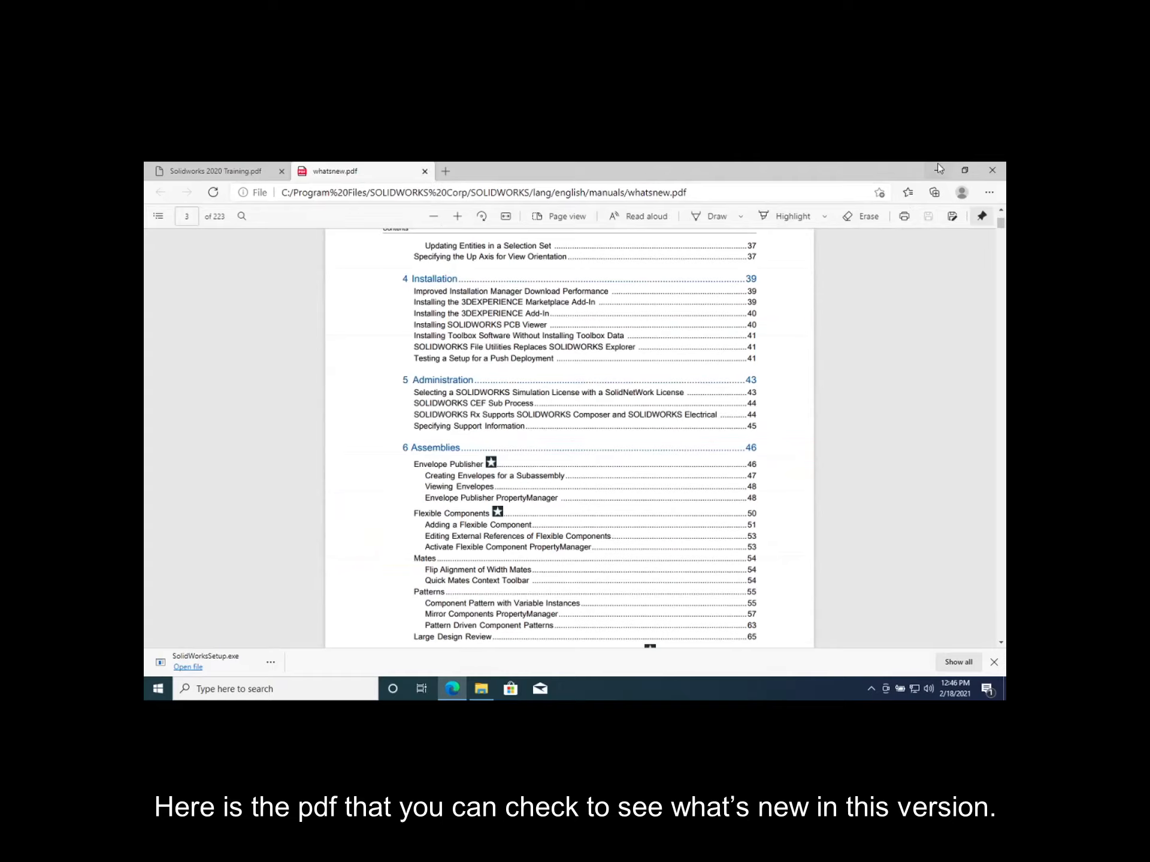
click(992, 170)
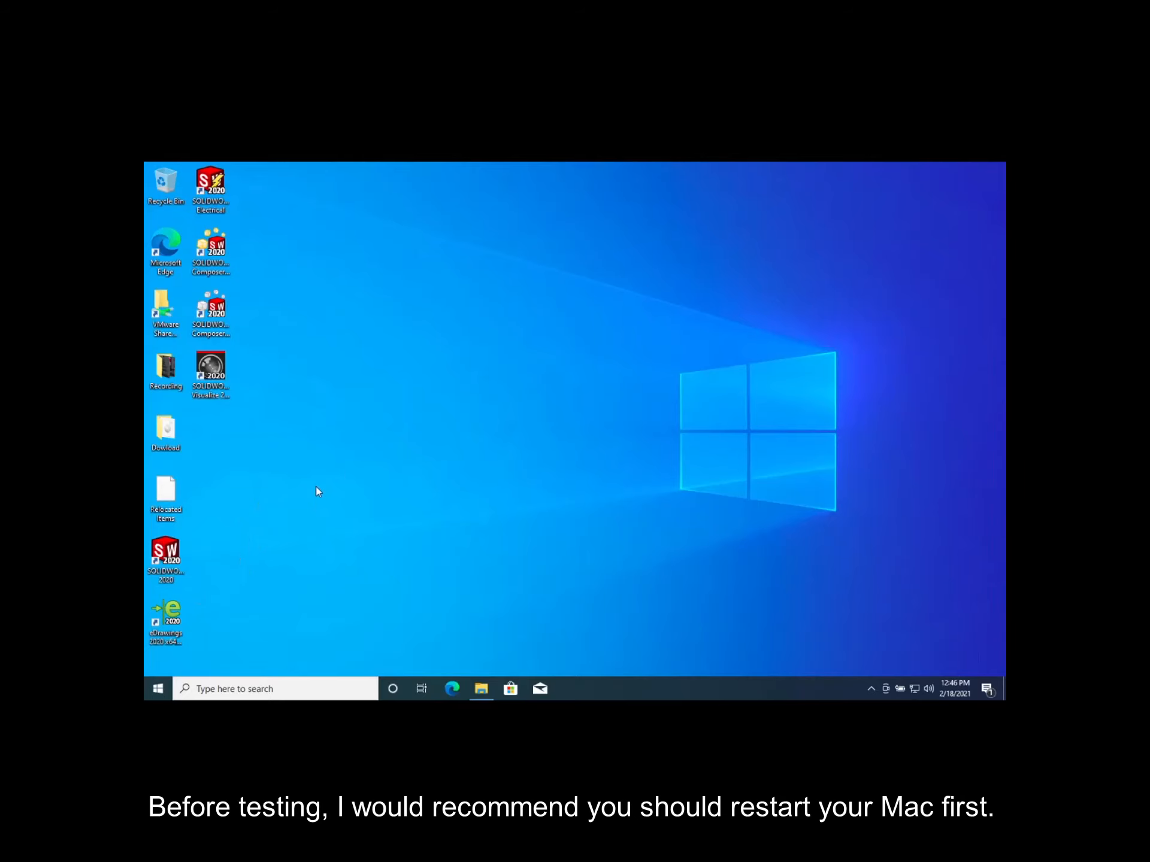
Open VMware Fusion on the Mac and start the Windows 10 virtual machine
click(165, 551)
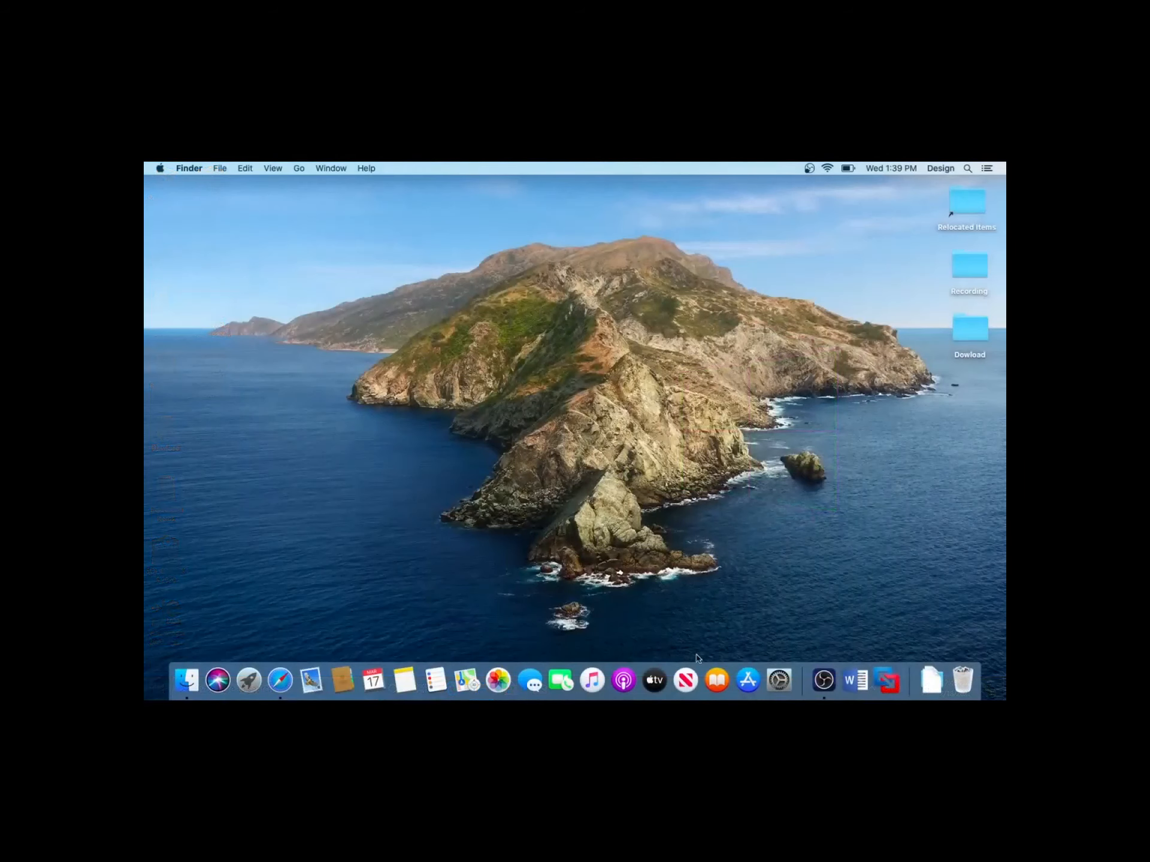
click(880, 677)
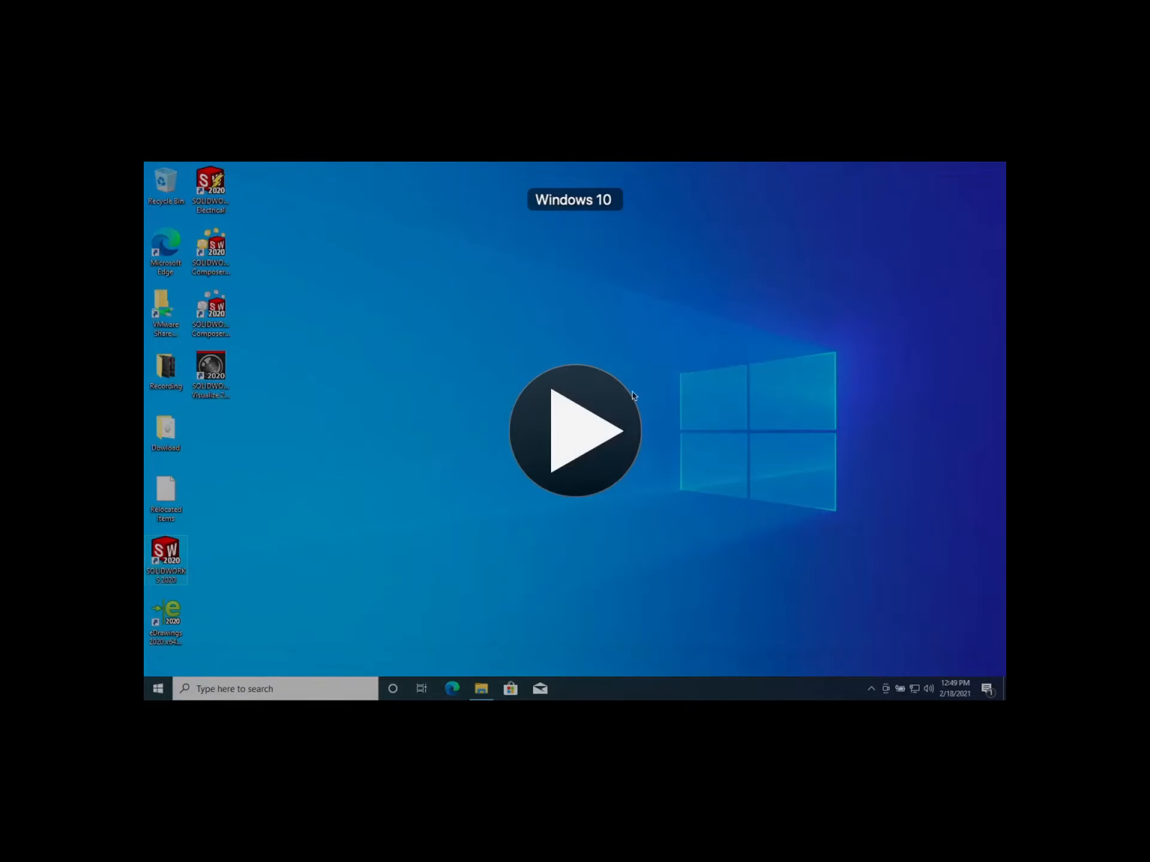
click(567, 429)
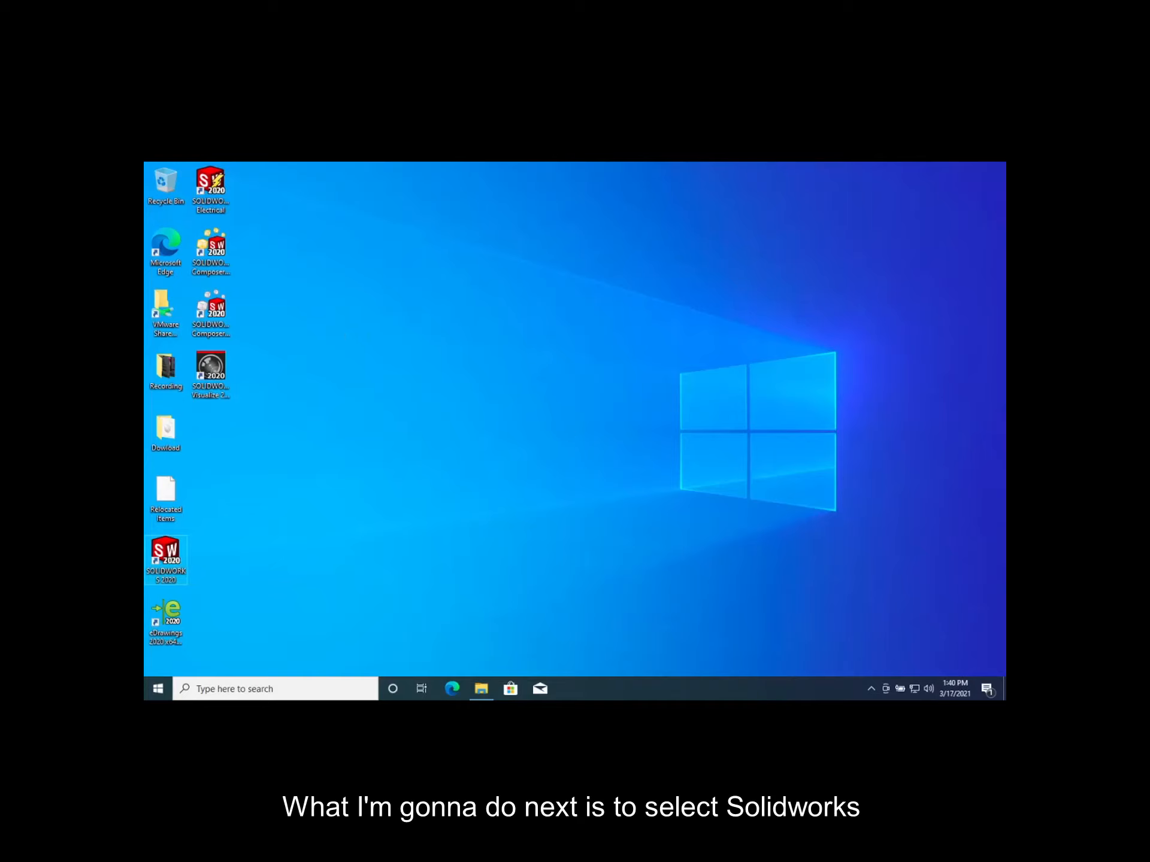
Launch SOLIDWORKS 2020 and try to activate all products automatically over the internet, declining the activation wizard
double_click(162, 560)
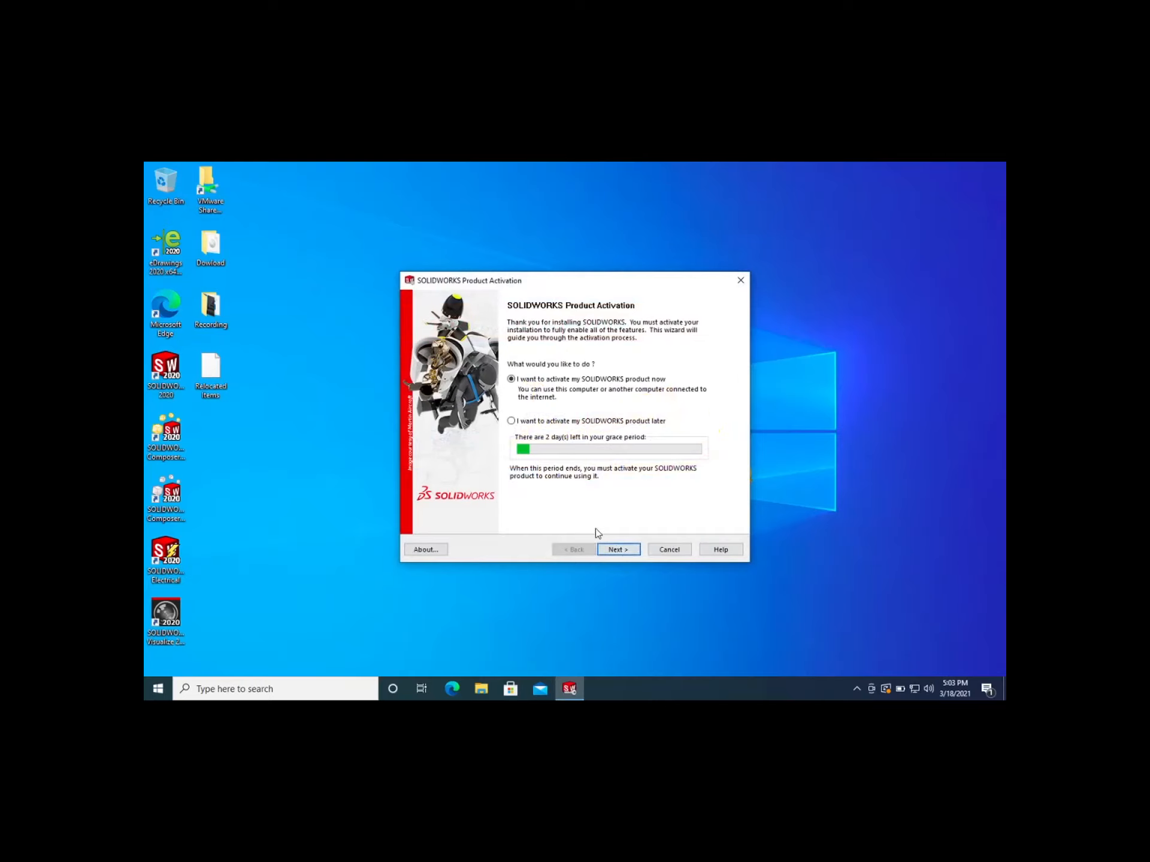
click(607, 552)
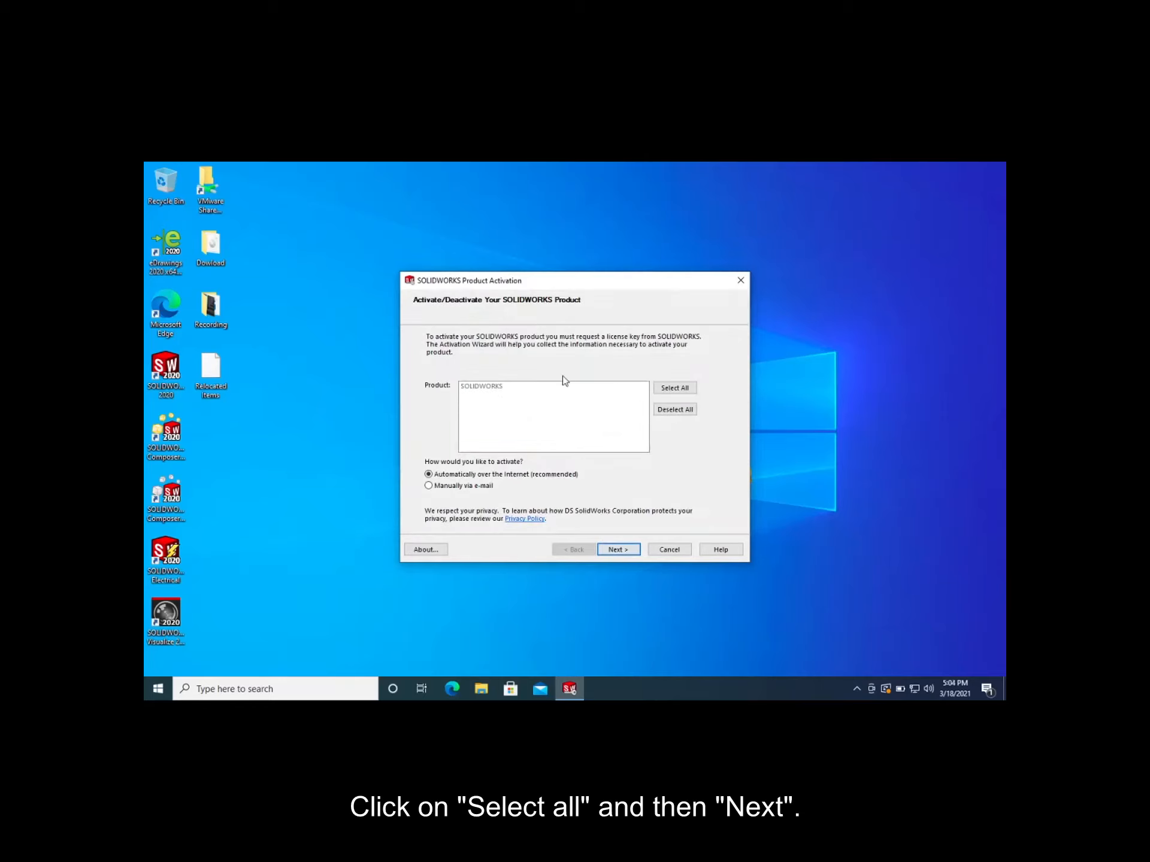
click(672, 388)
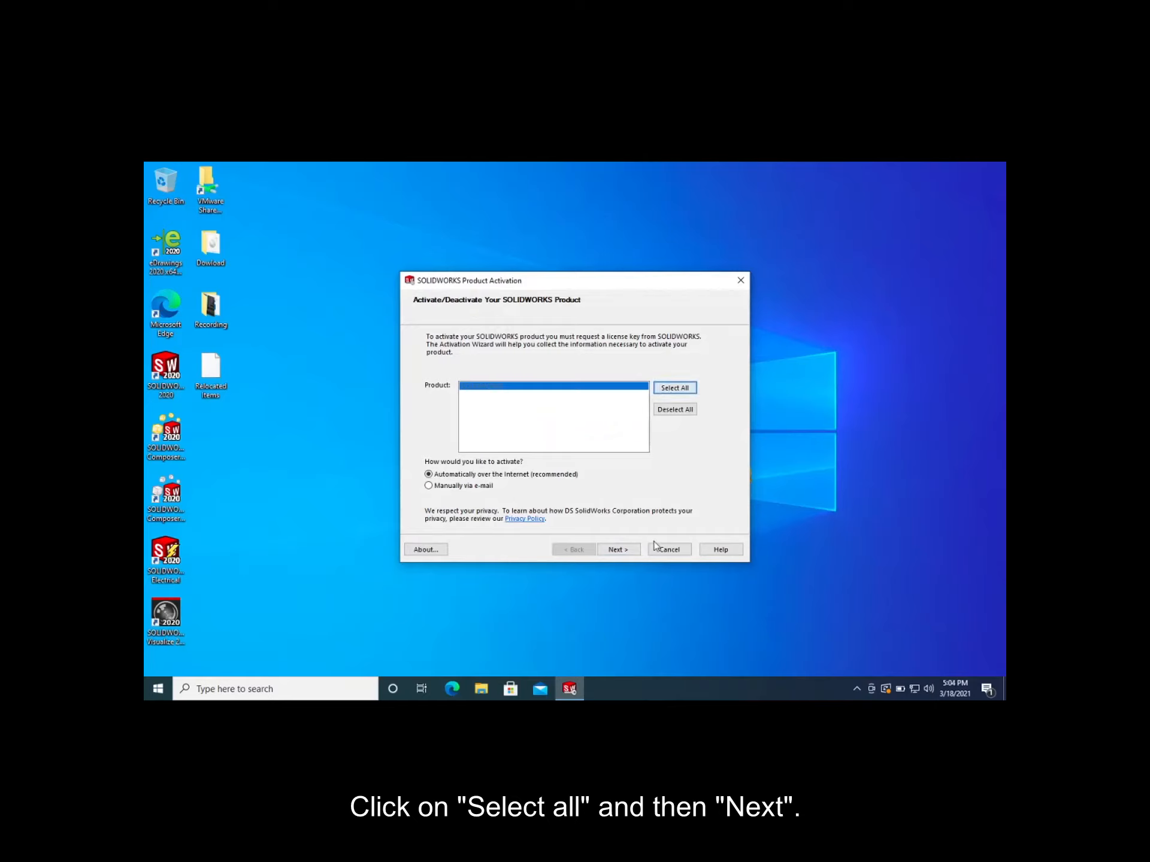
click(622, 551)
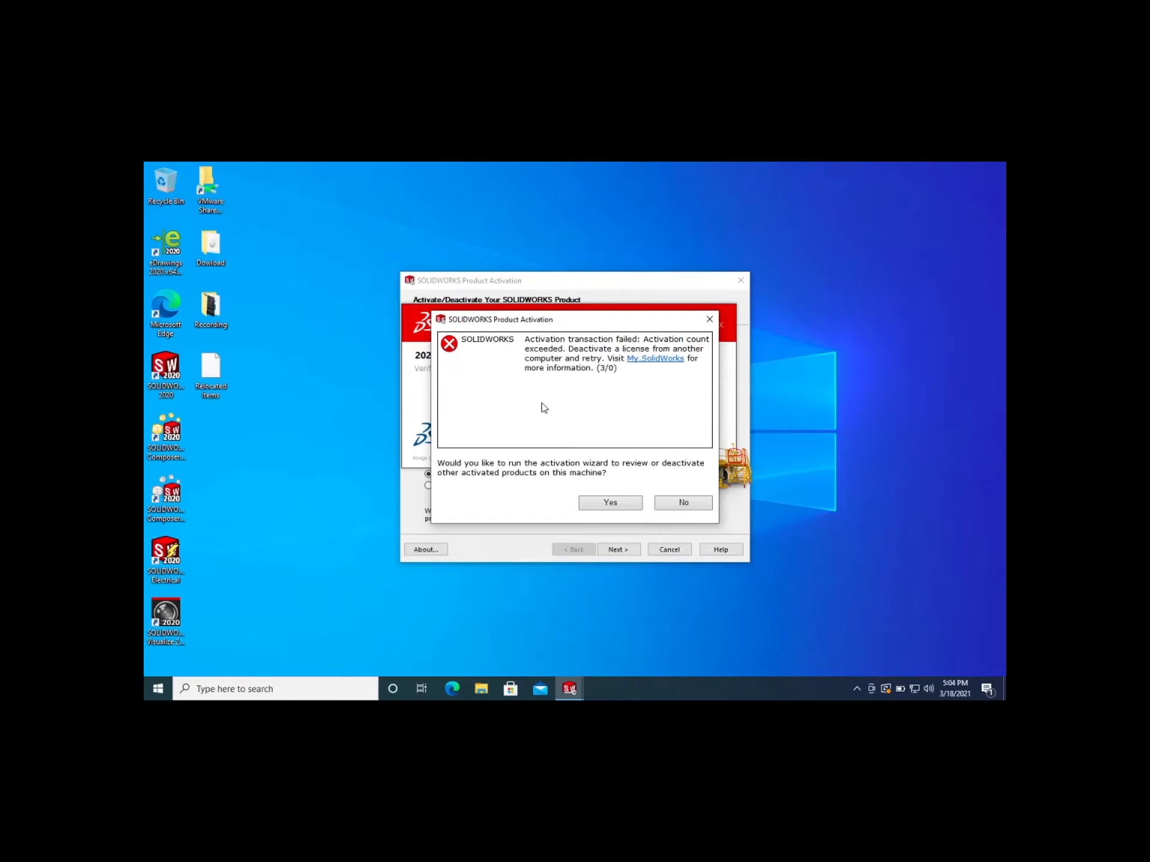
click(681, 502)
click(627, 549)
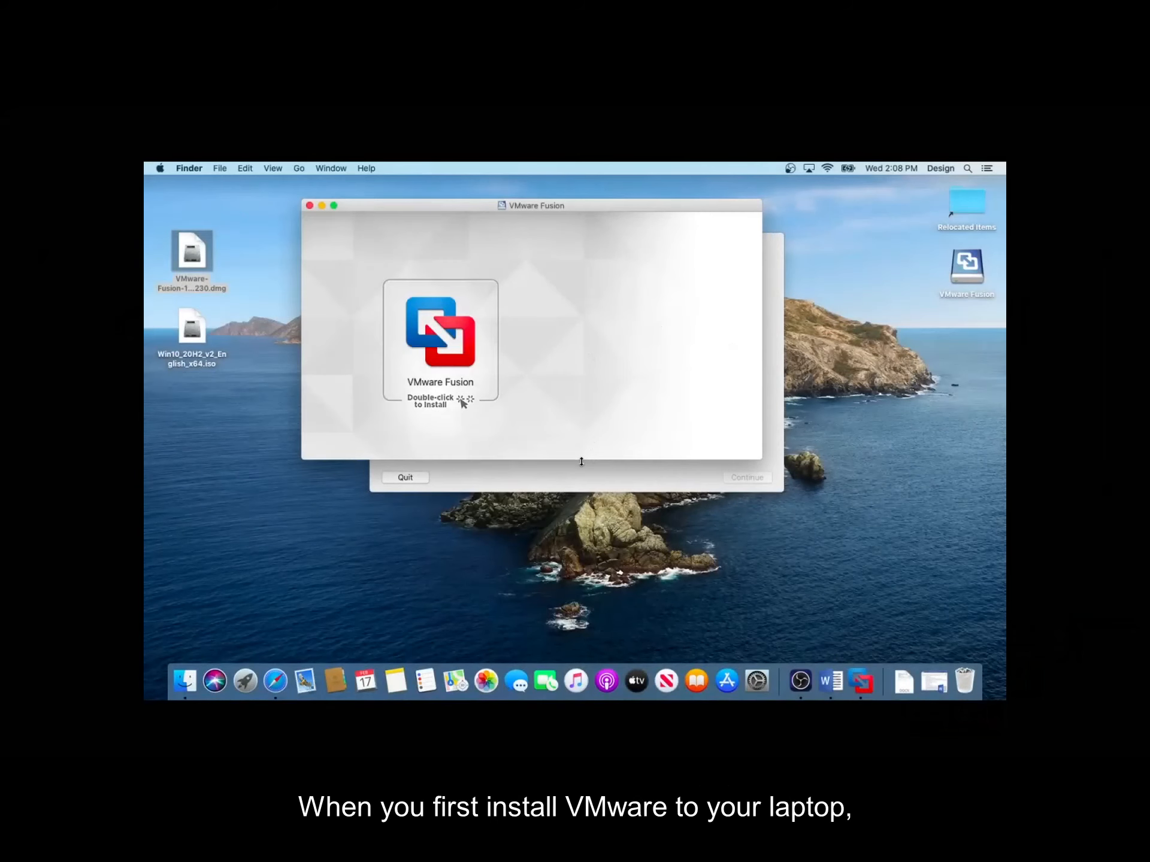
Request a free VMware Fusion license key and log in to the VMware website with the saved account credentials
click(578, 488)
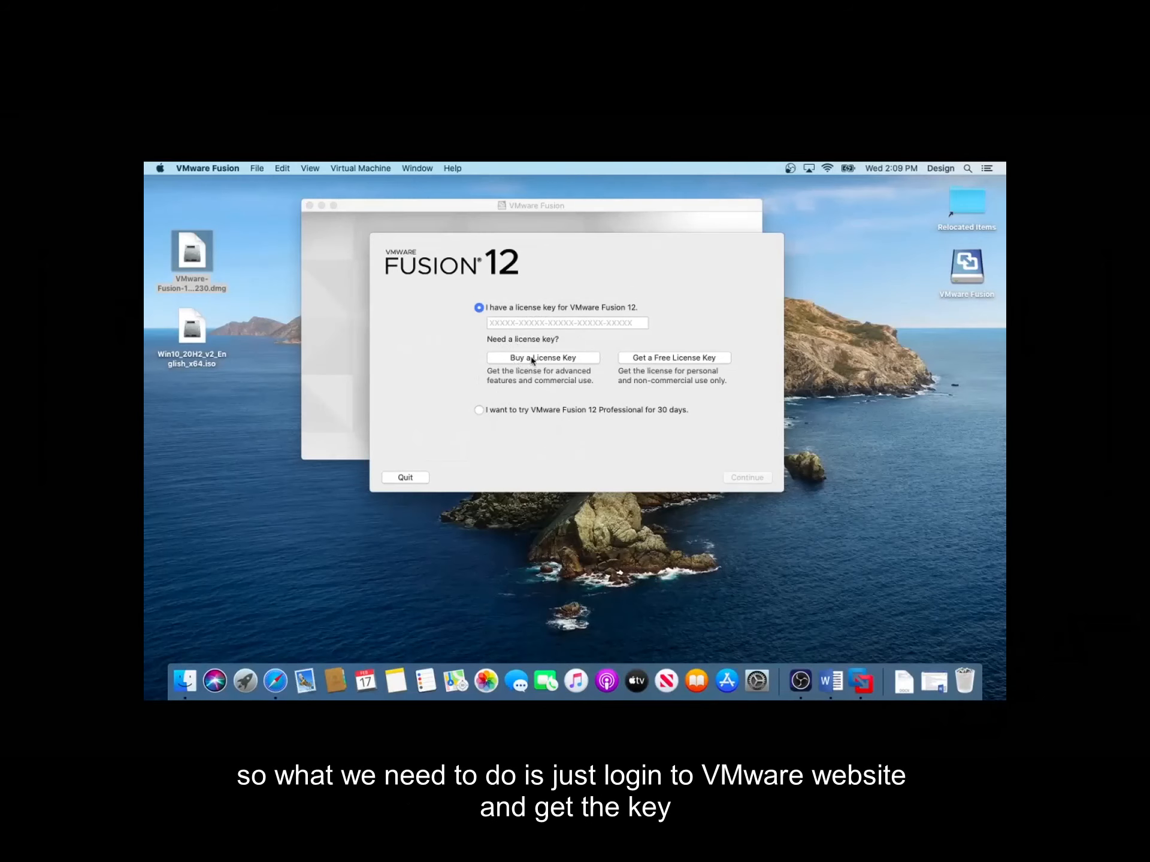
click(648, 357)
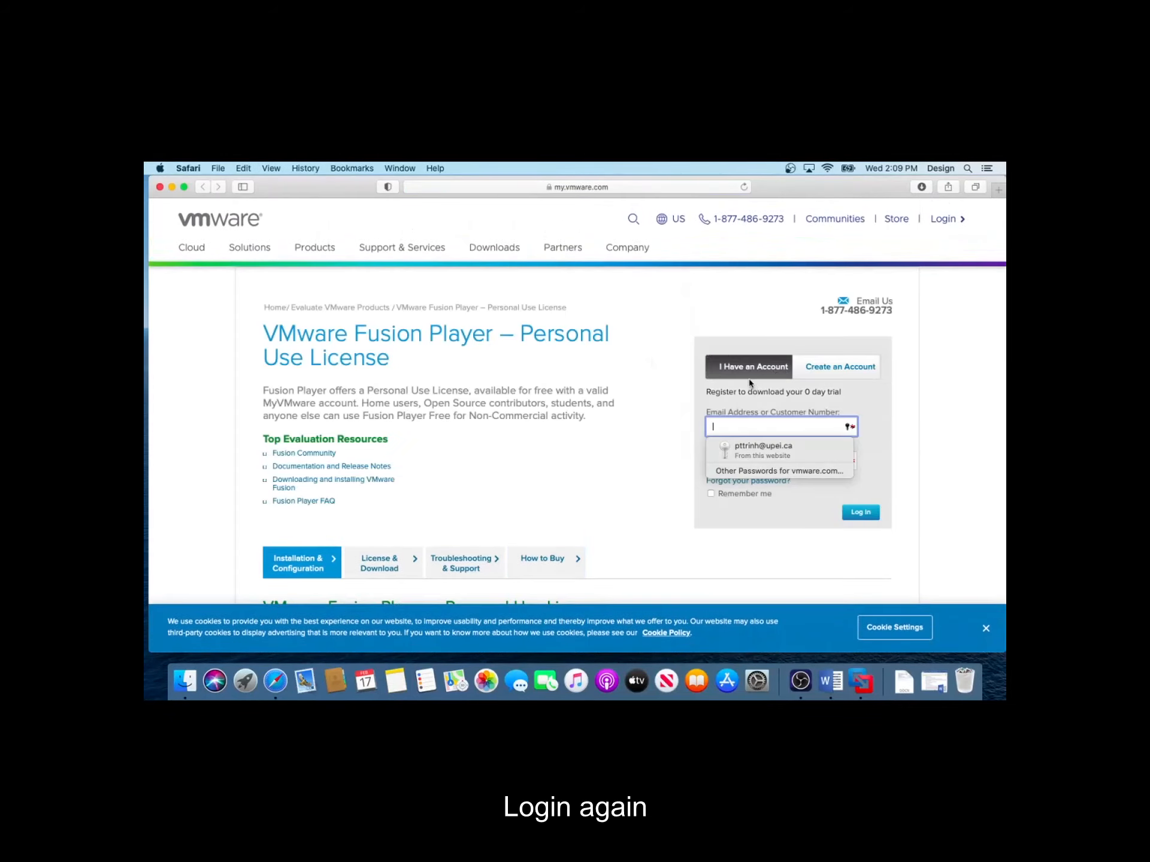
click(752, 448)
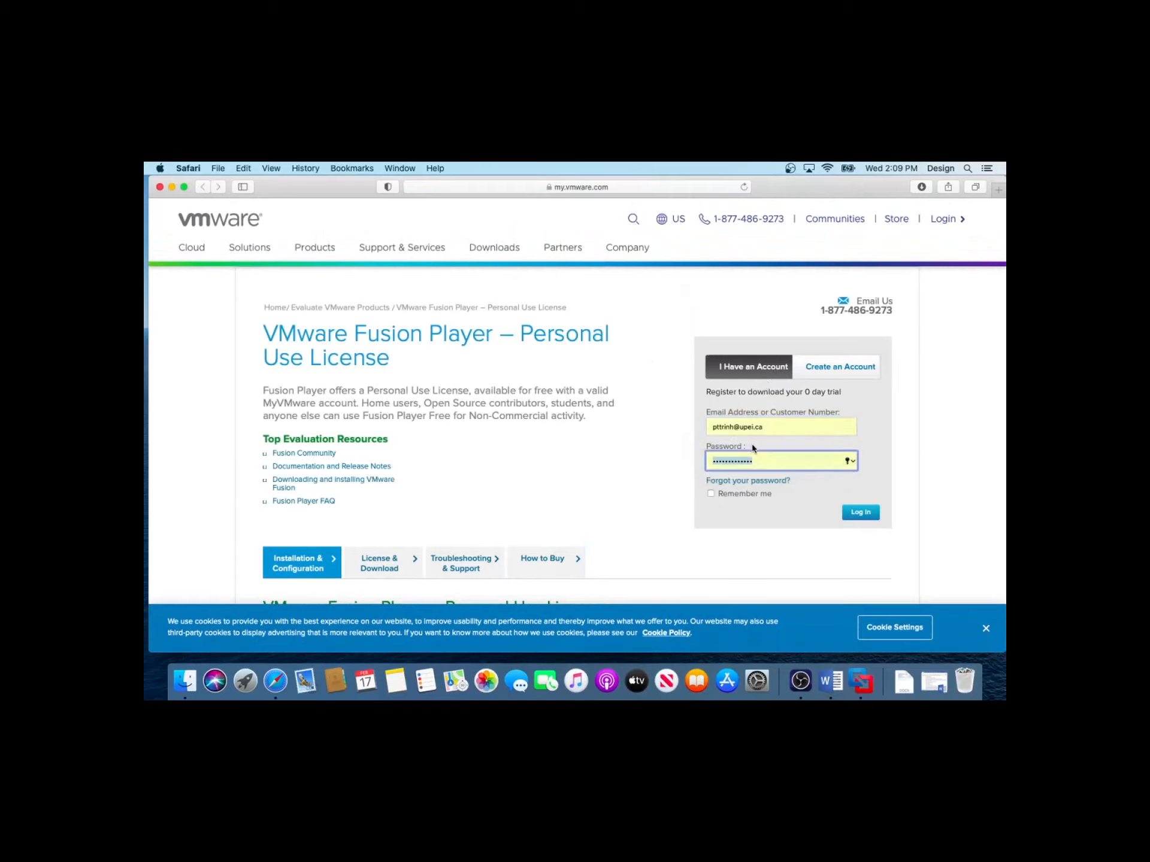
click(863, 513)
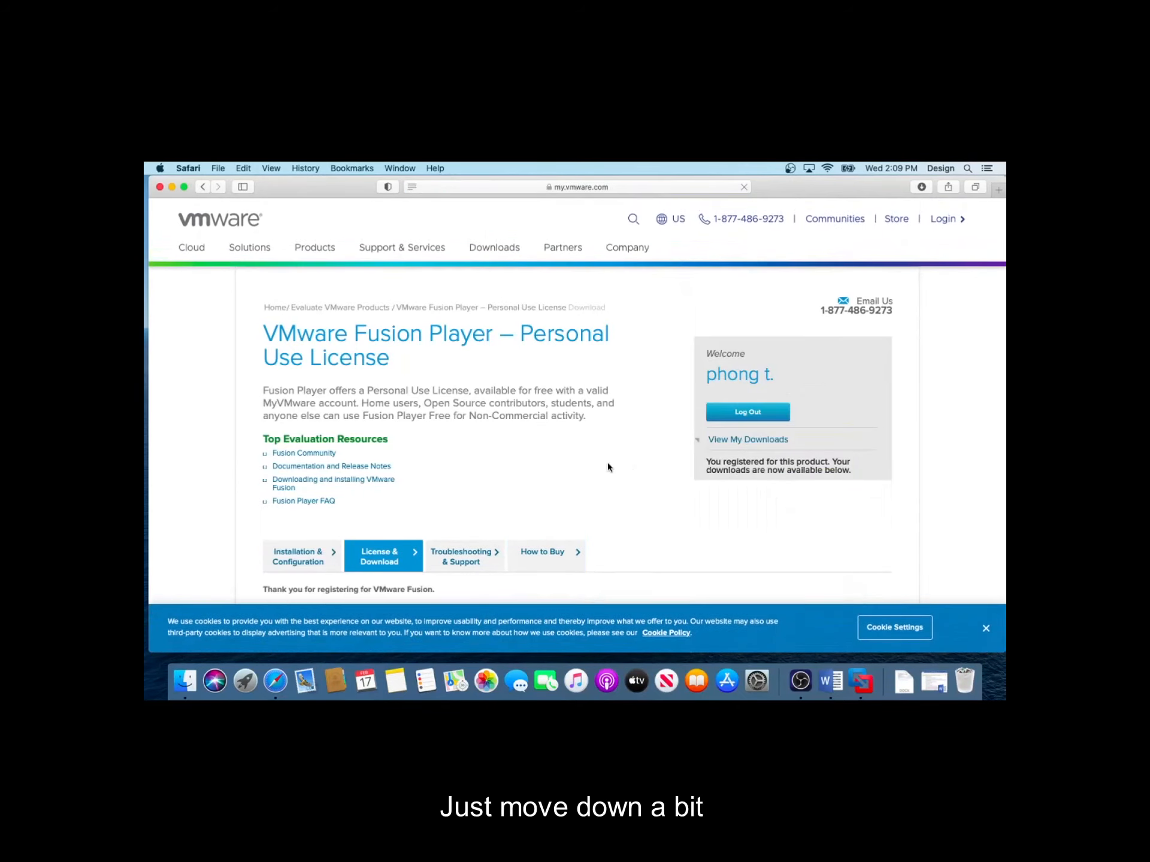
Copy the VMware Fusion Player personal-use license key from the license information
scroll(608, 464, down, 5)
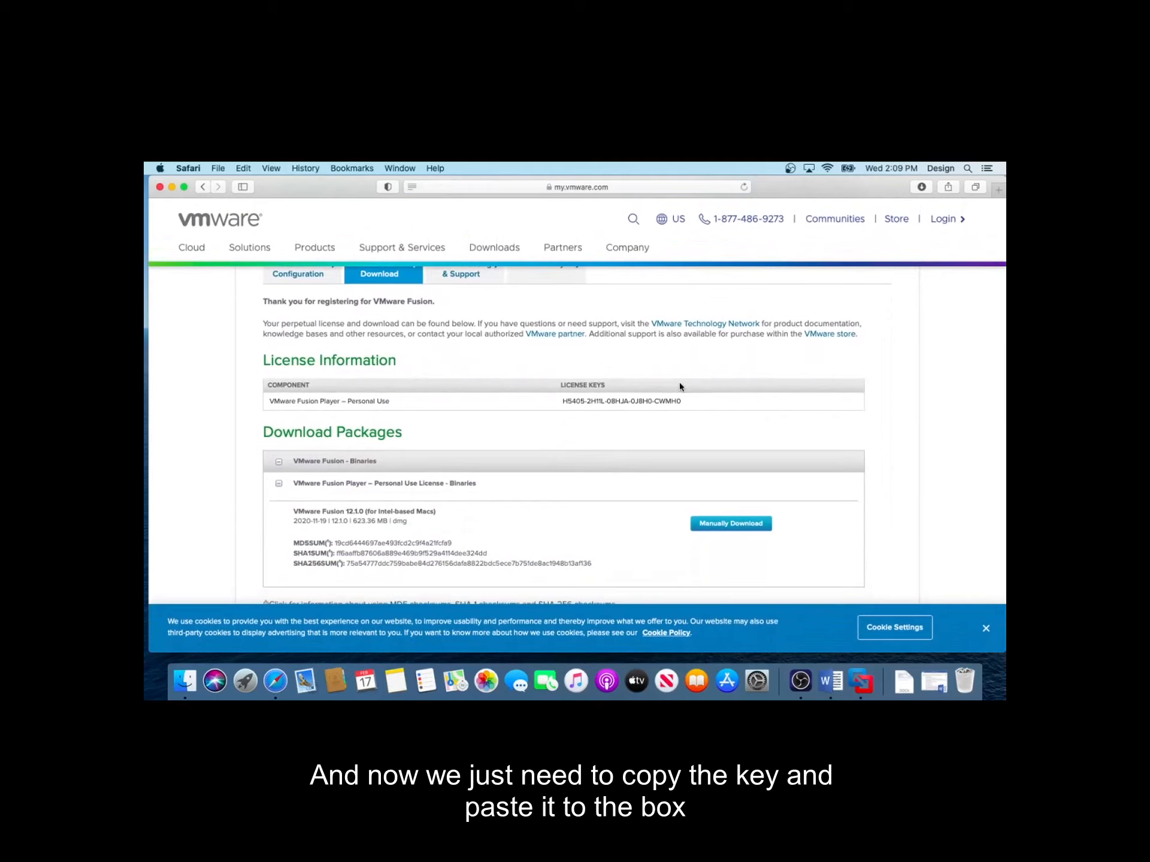
drag(685, 405, 563, 401)
key(ctrl+c)
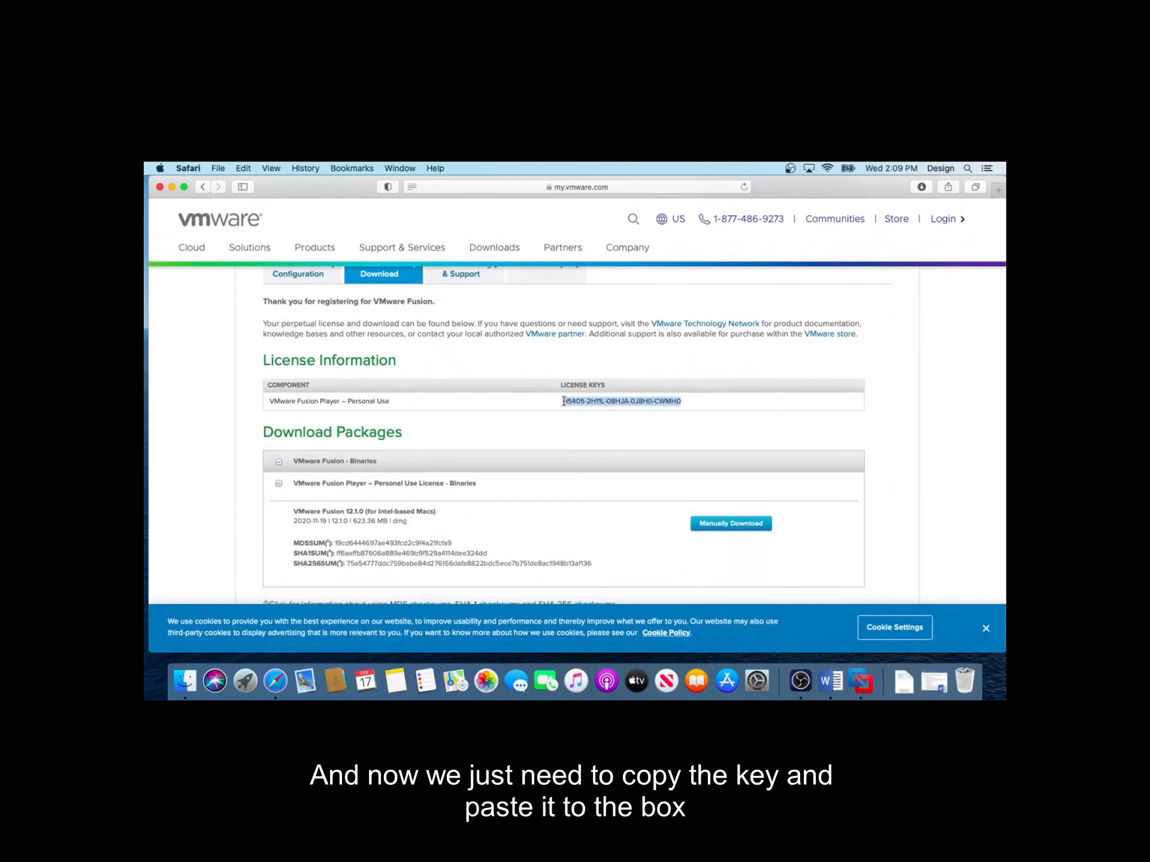
right_click(563, 400)
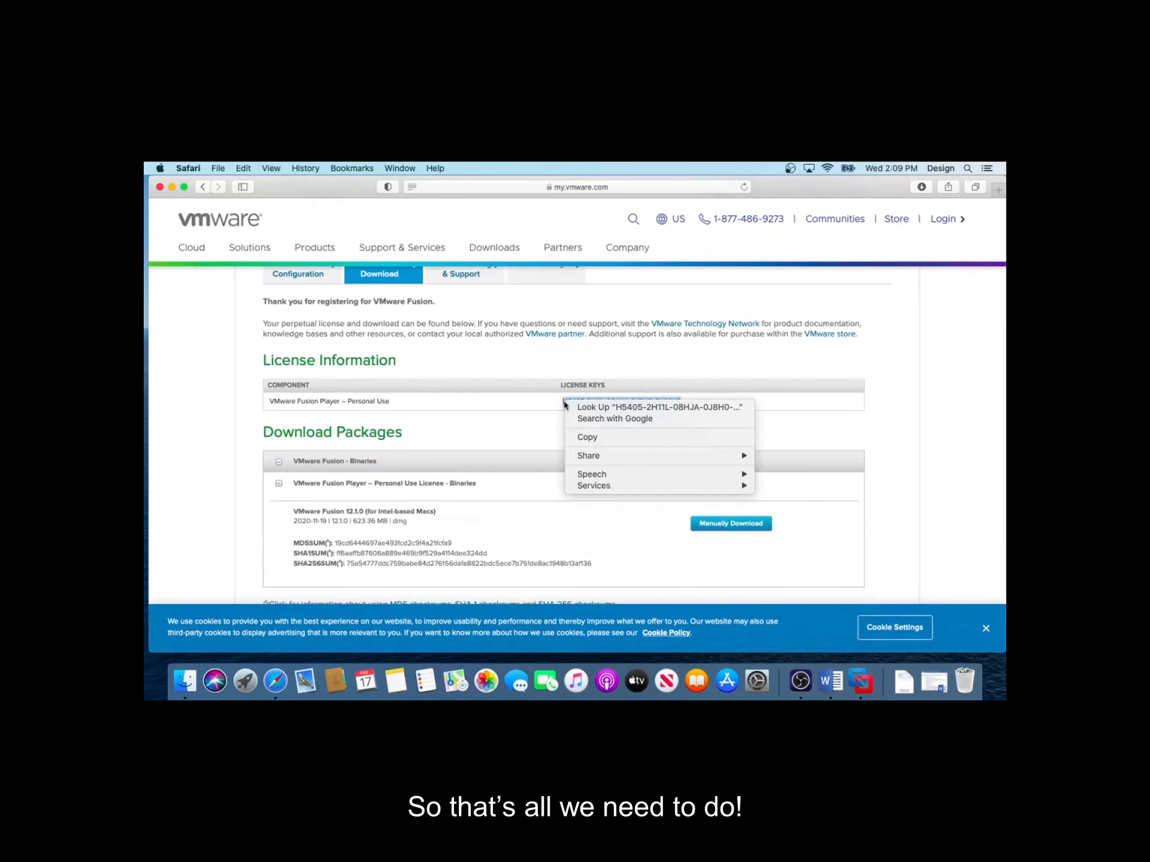
click(587, 437)
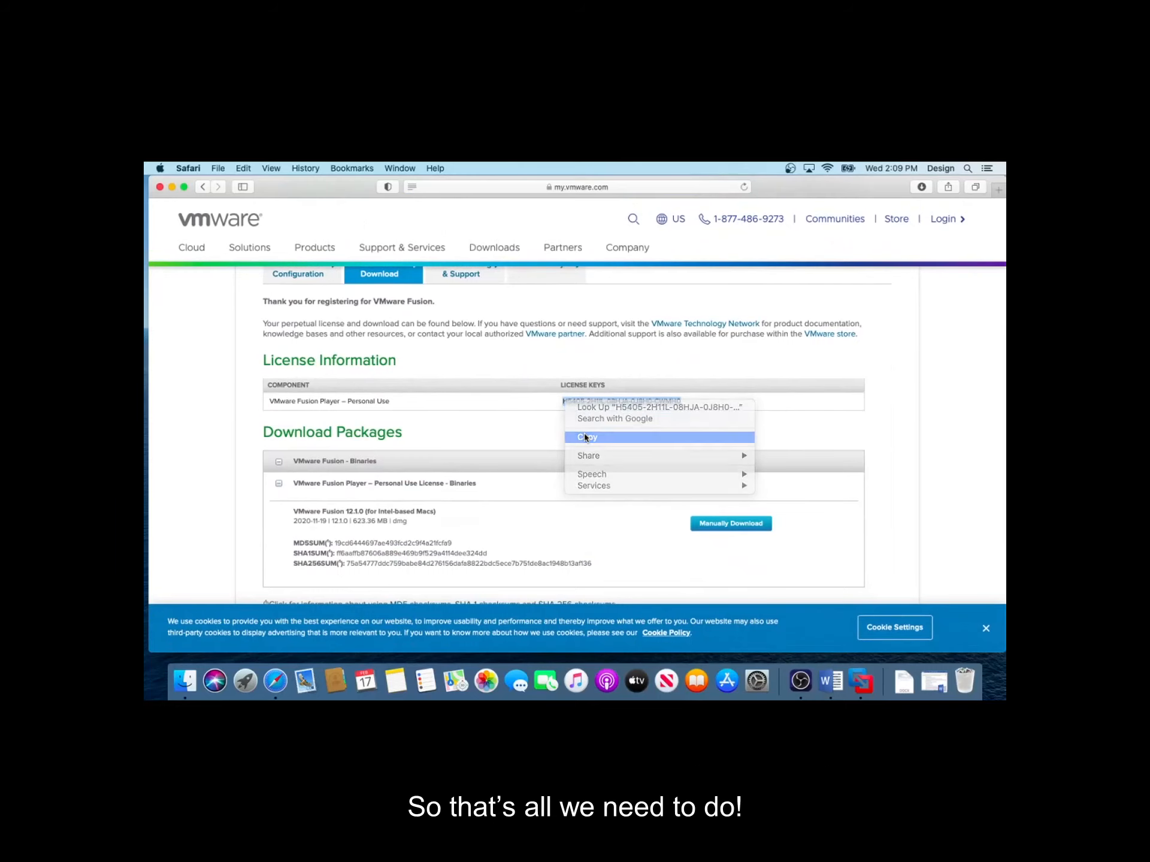
Paste the copied license key into the Fusion 12 license-key field and continue
click(172, 187)
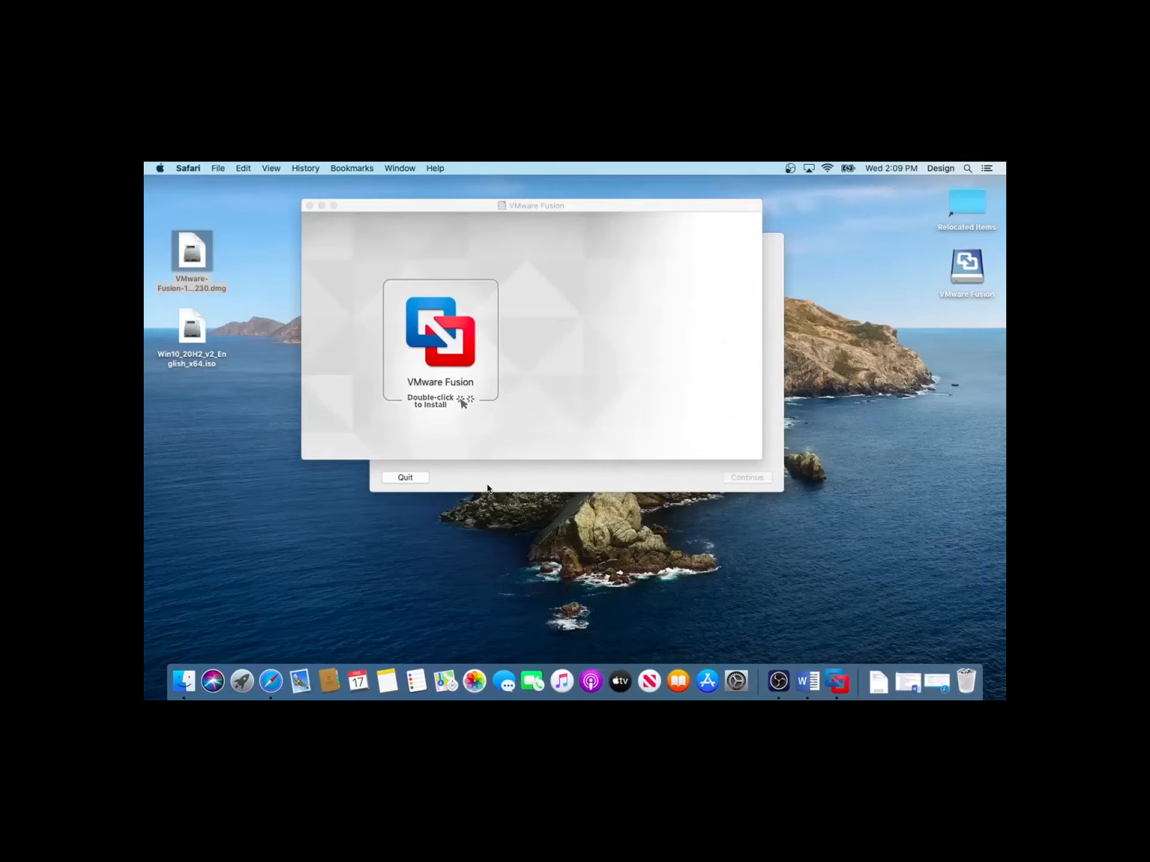
click(488, 488)
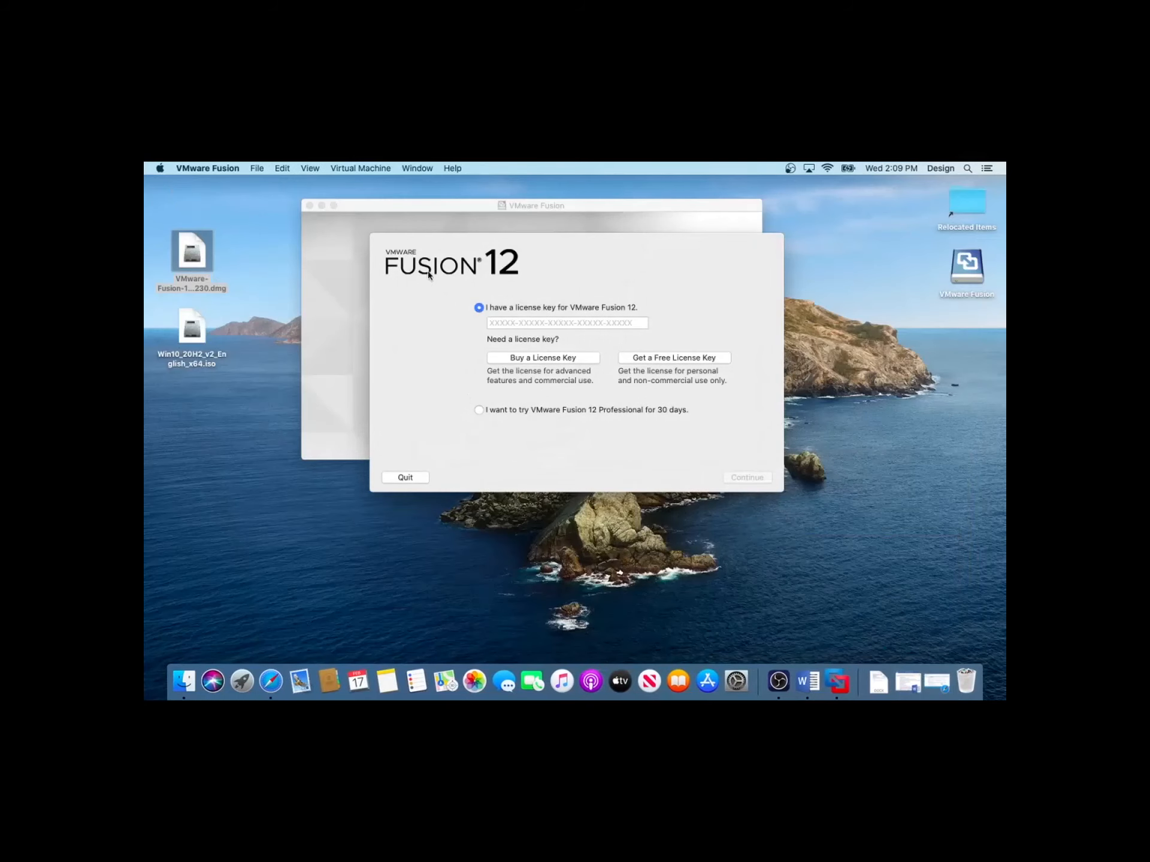
click(518, 328)
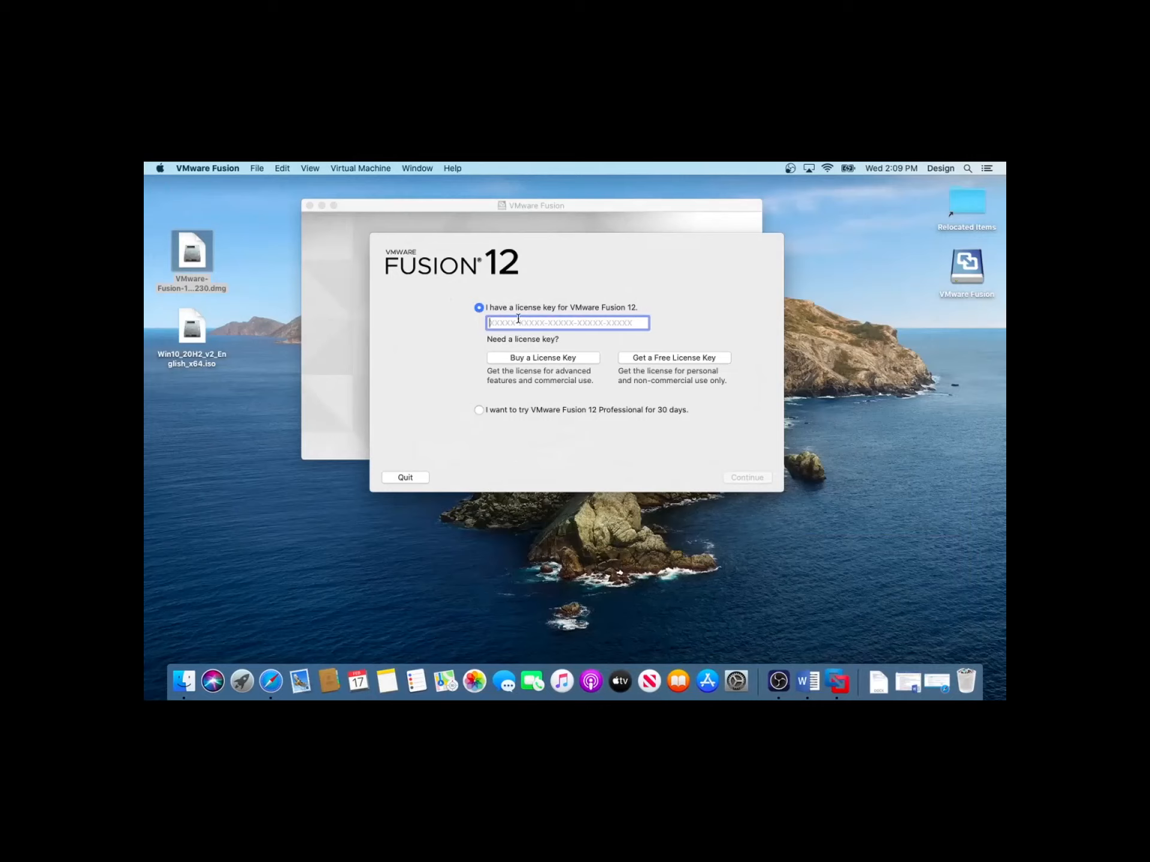
right_click(517, 319)
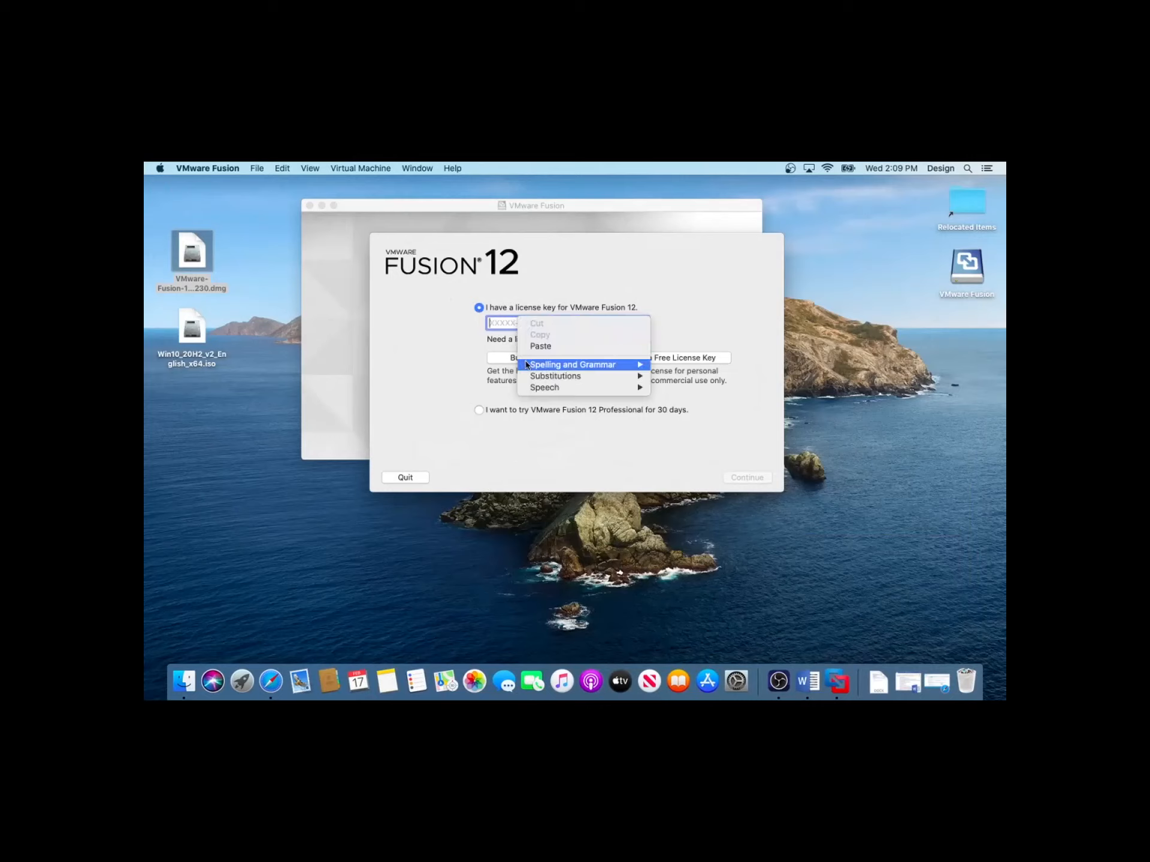
click(530, 347)
click(747, 478)
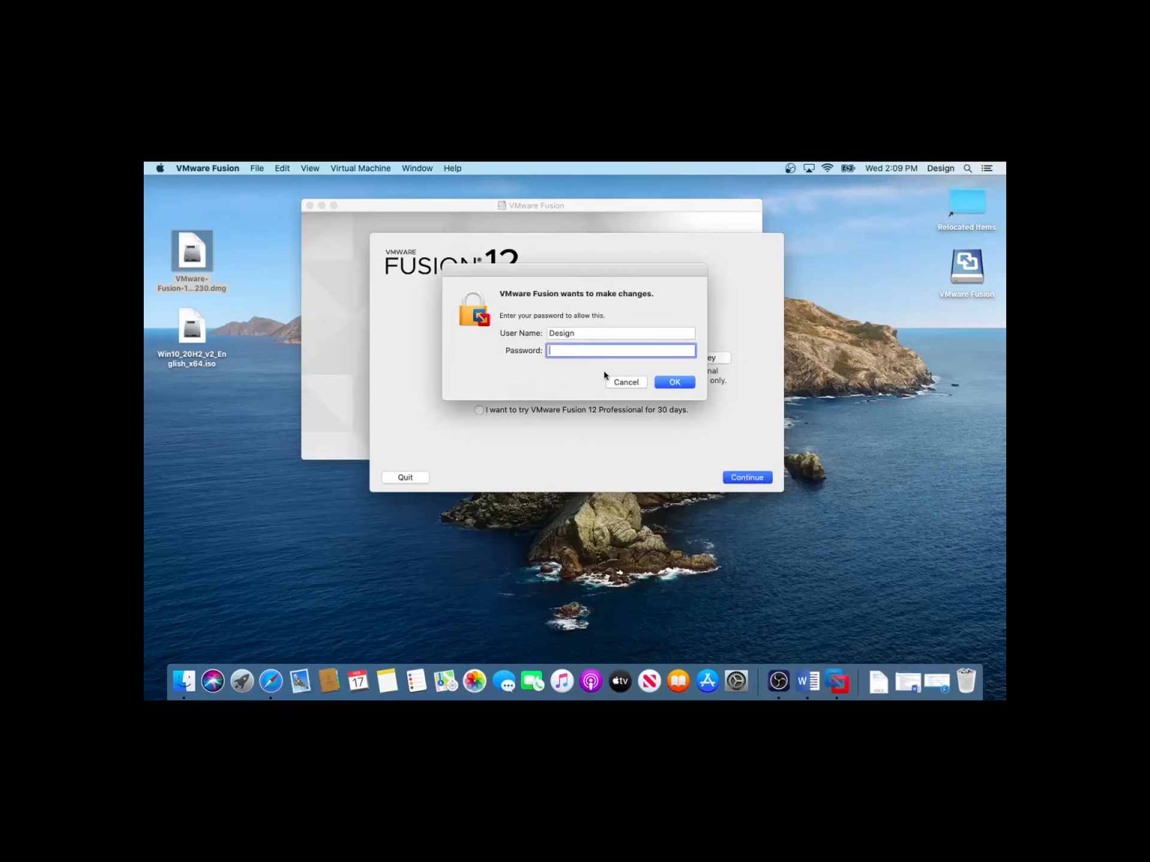
Enter the Mac account password to authorize Fusion's changes and finish the licensing
text(•••••••••)
click(669, 383)
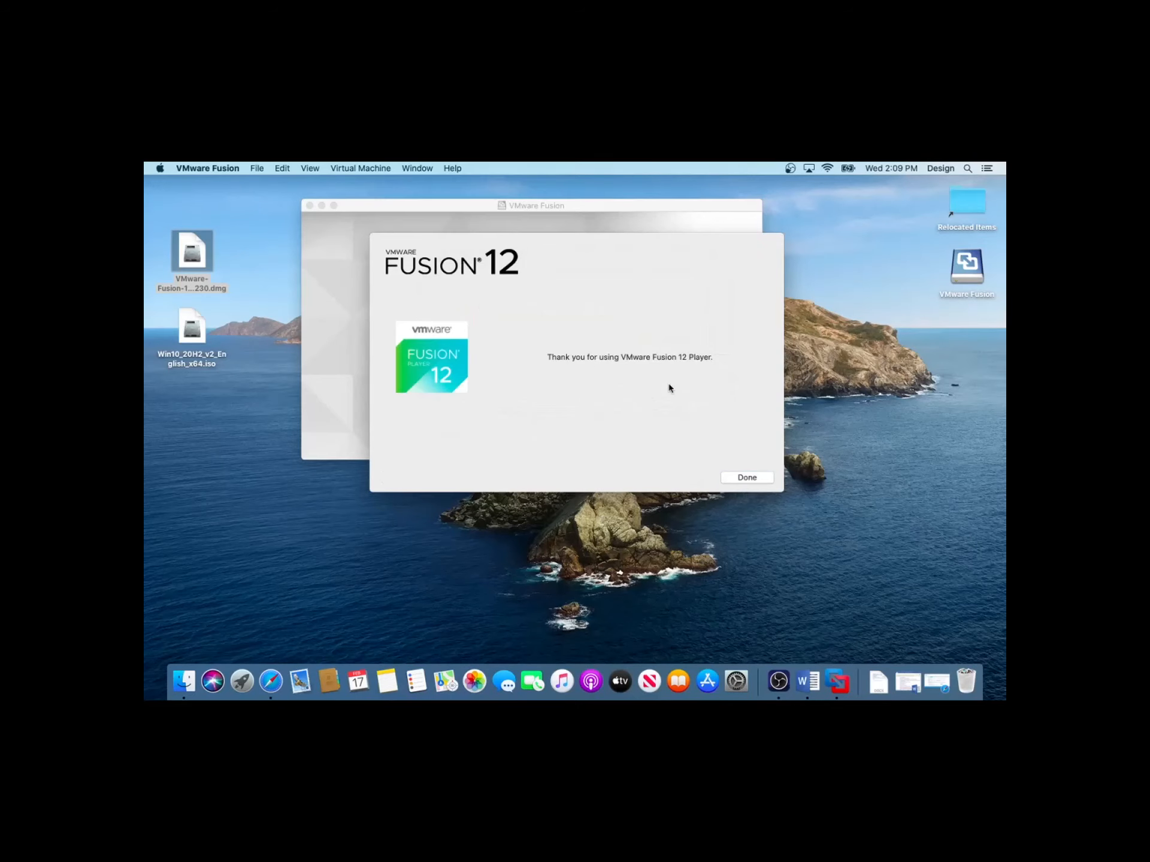
click(747, 477)
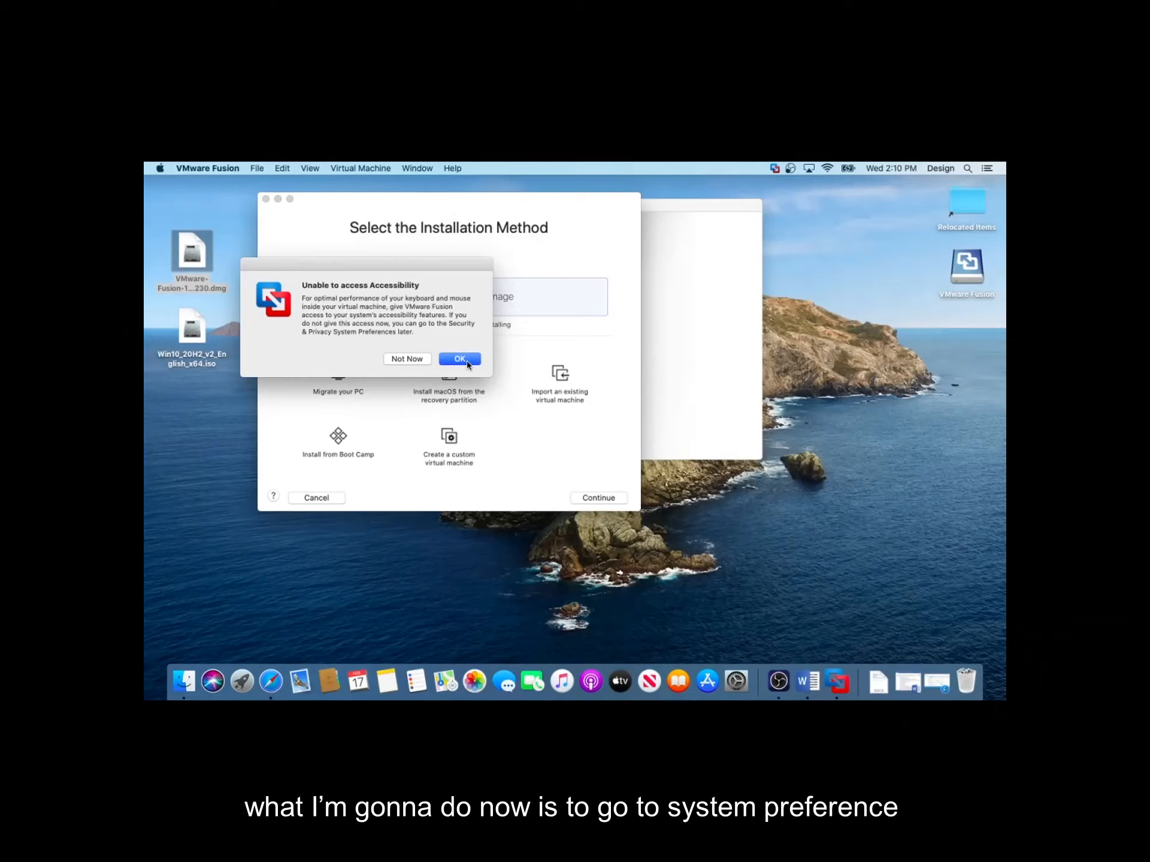
Grant VMware Fusion accessibility access in Security & Privacy, unlocking the settings with the account password and locking them again
click(461, 359)
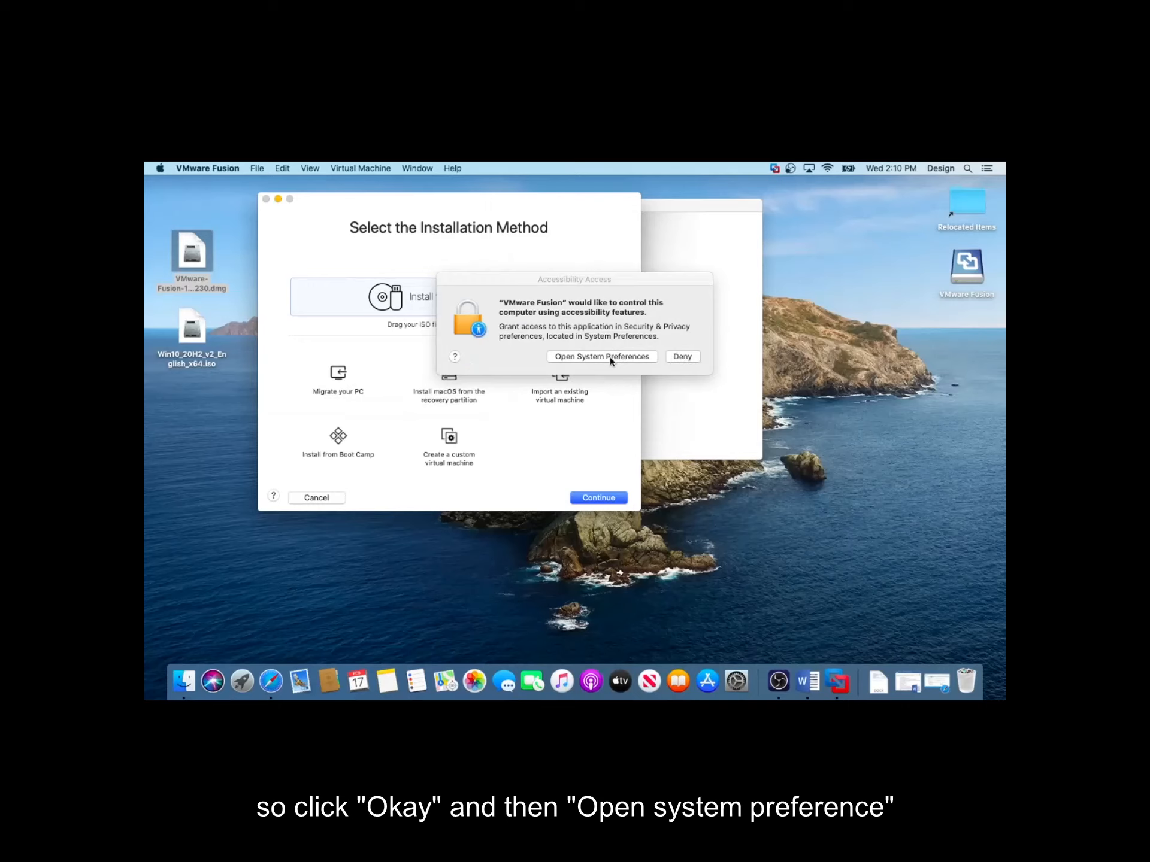
click(611, 358)
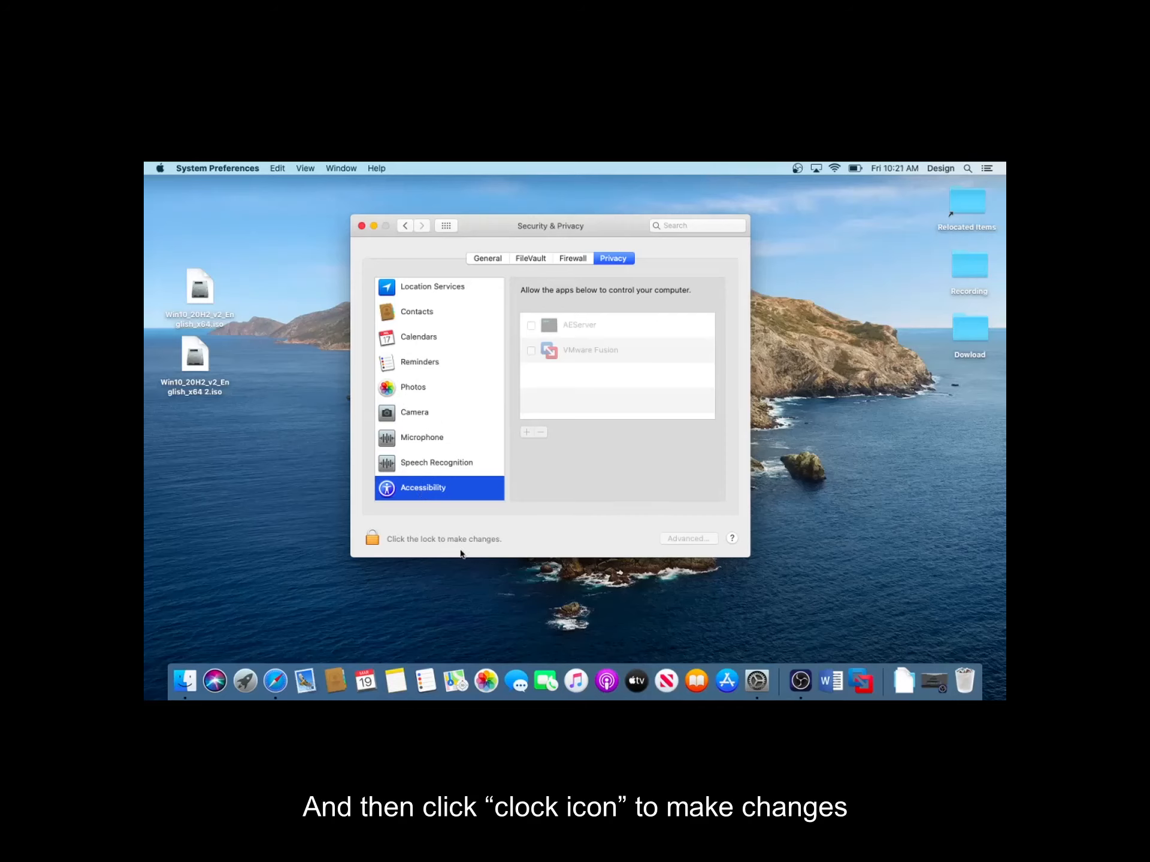
click(372, 545)
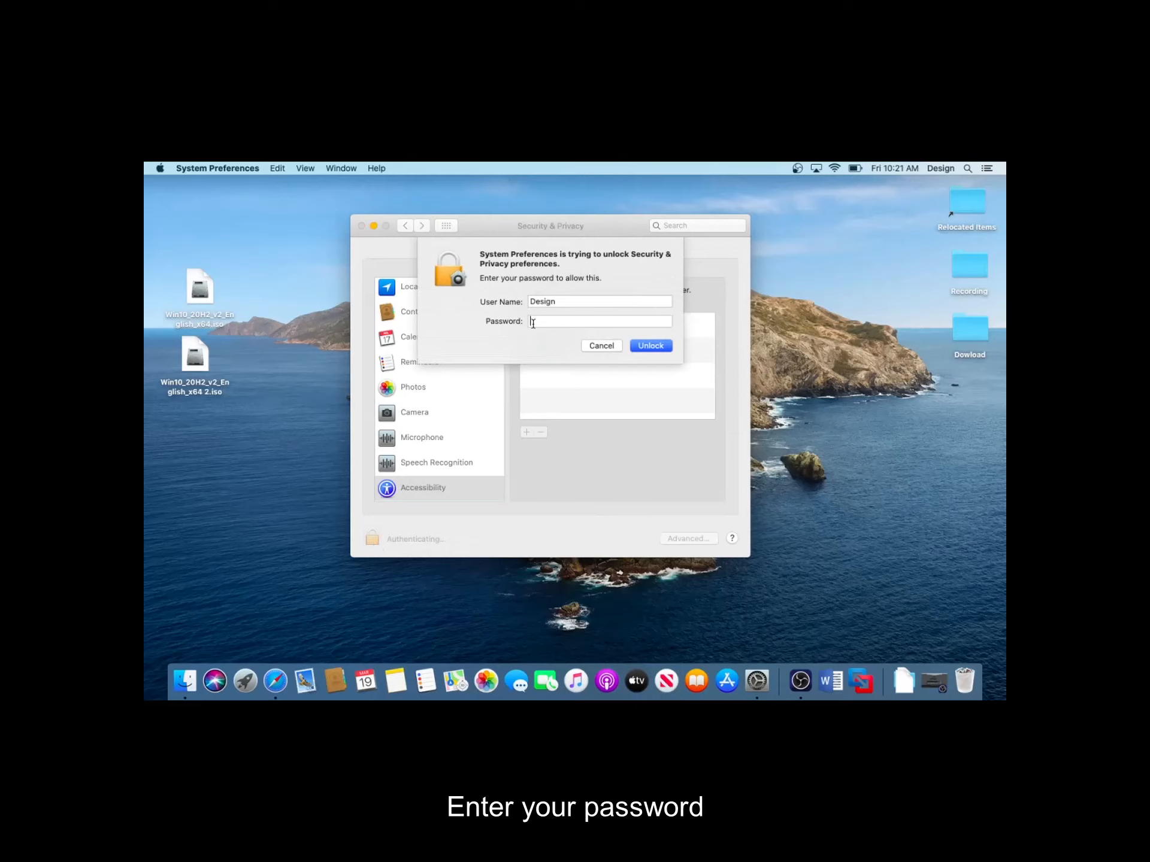
text(•••••••)
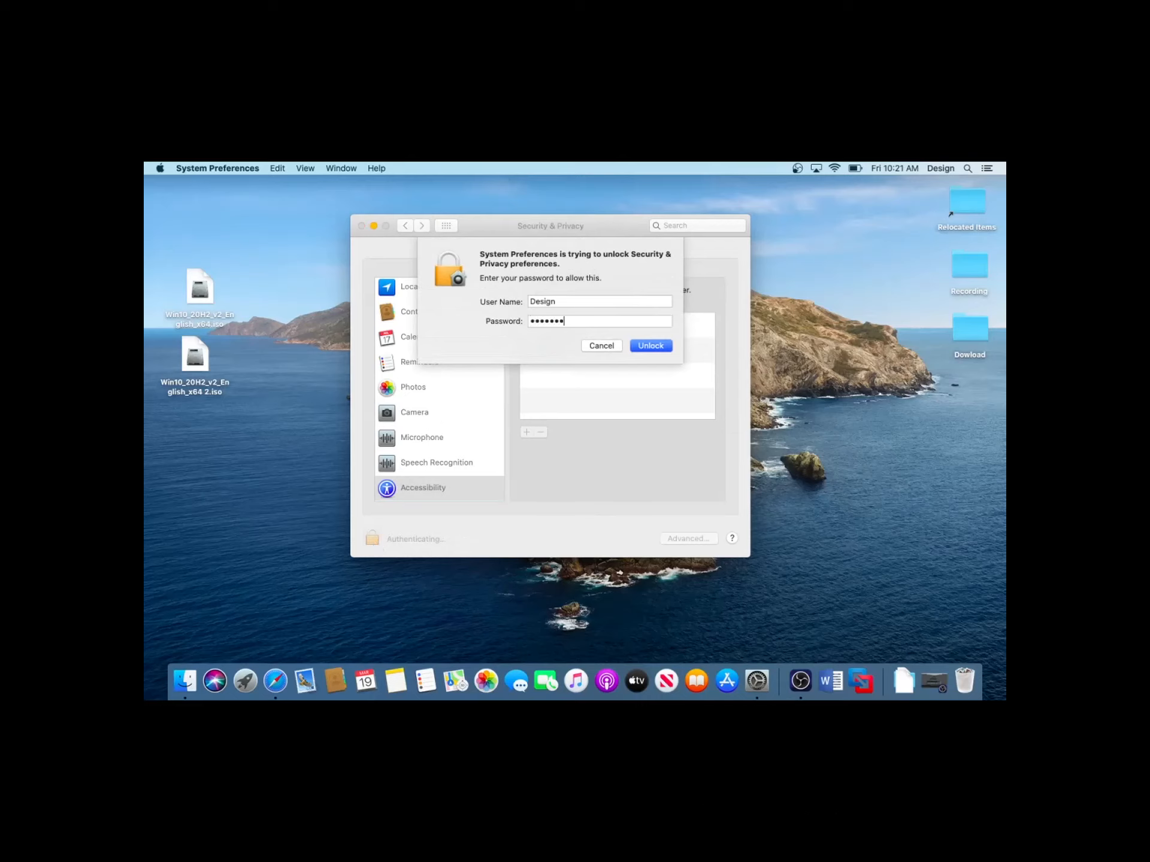
text(••)
click(645, 347)
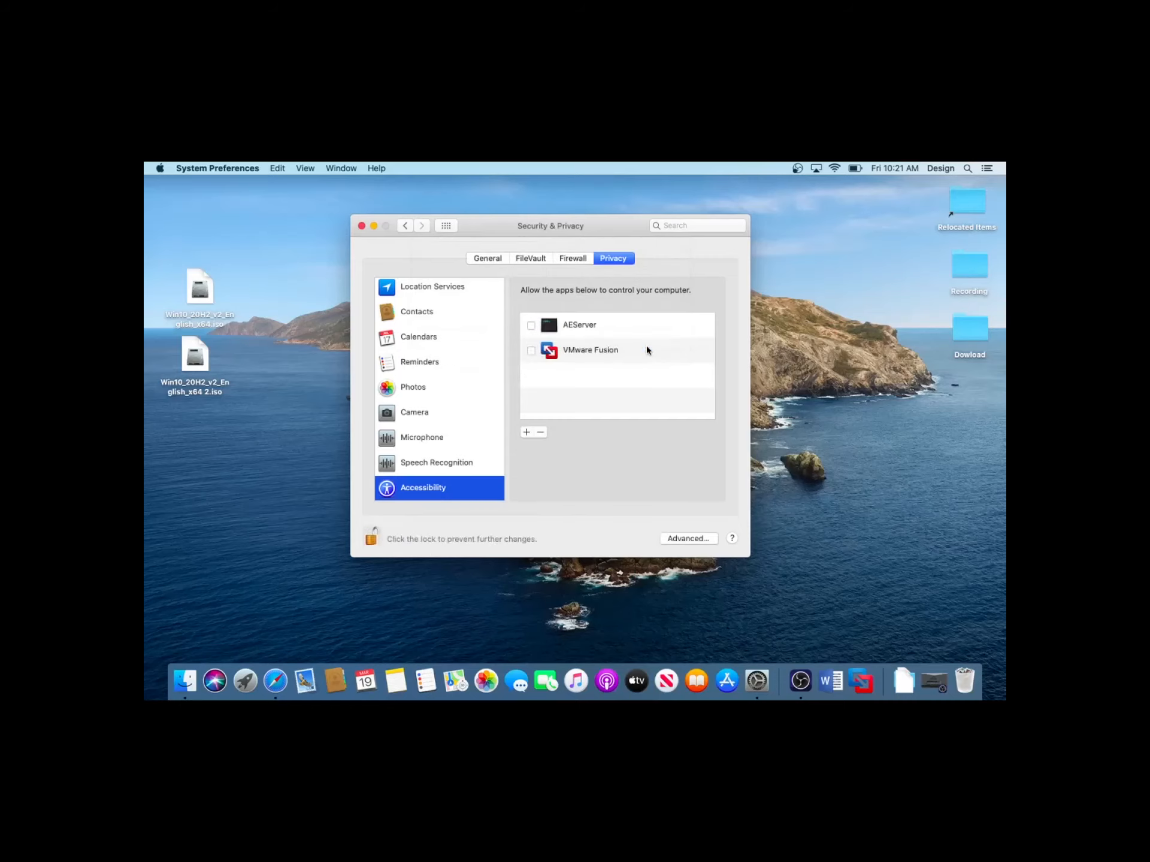
click(531, 350)
click(370, 539)
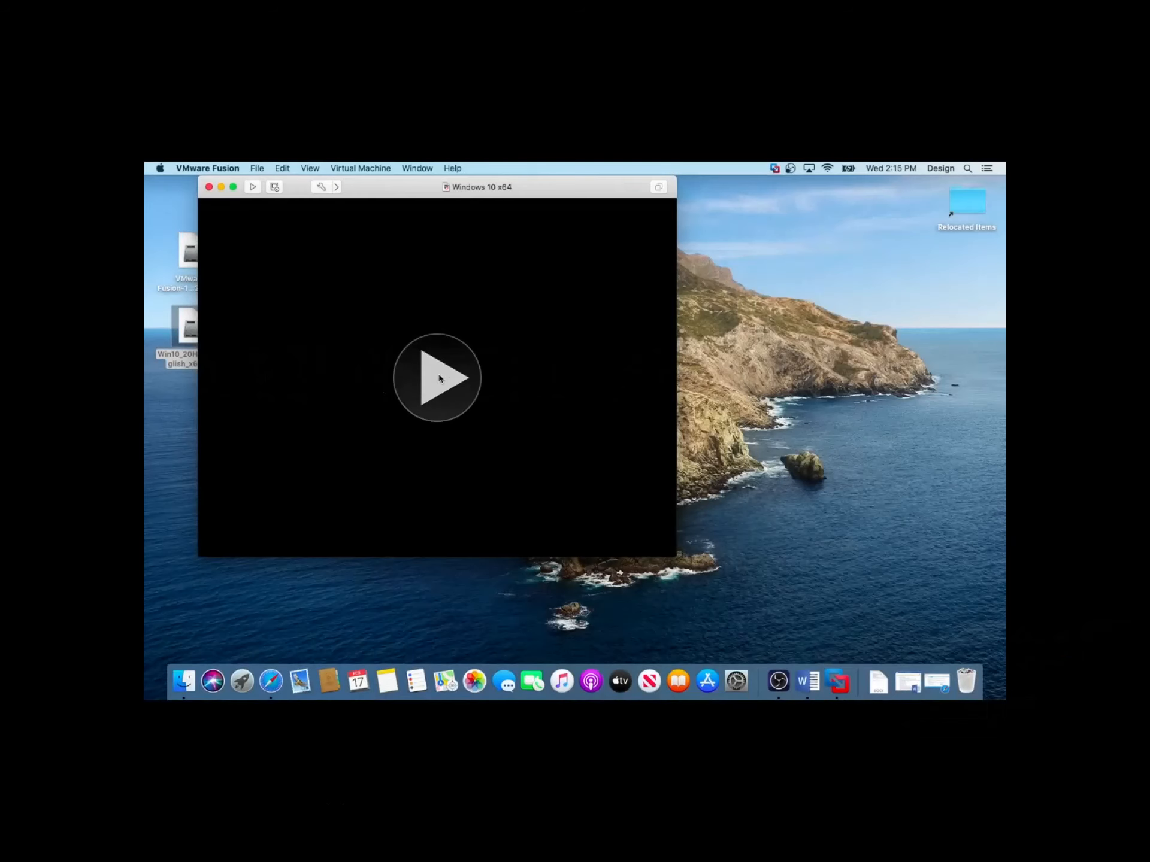
Try to start the Windows 10 virtual machine twice, dismissing each error message
click(440, 379)
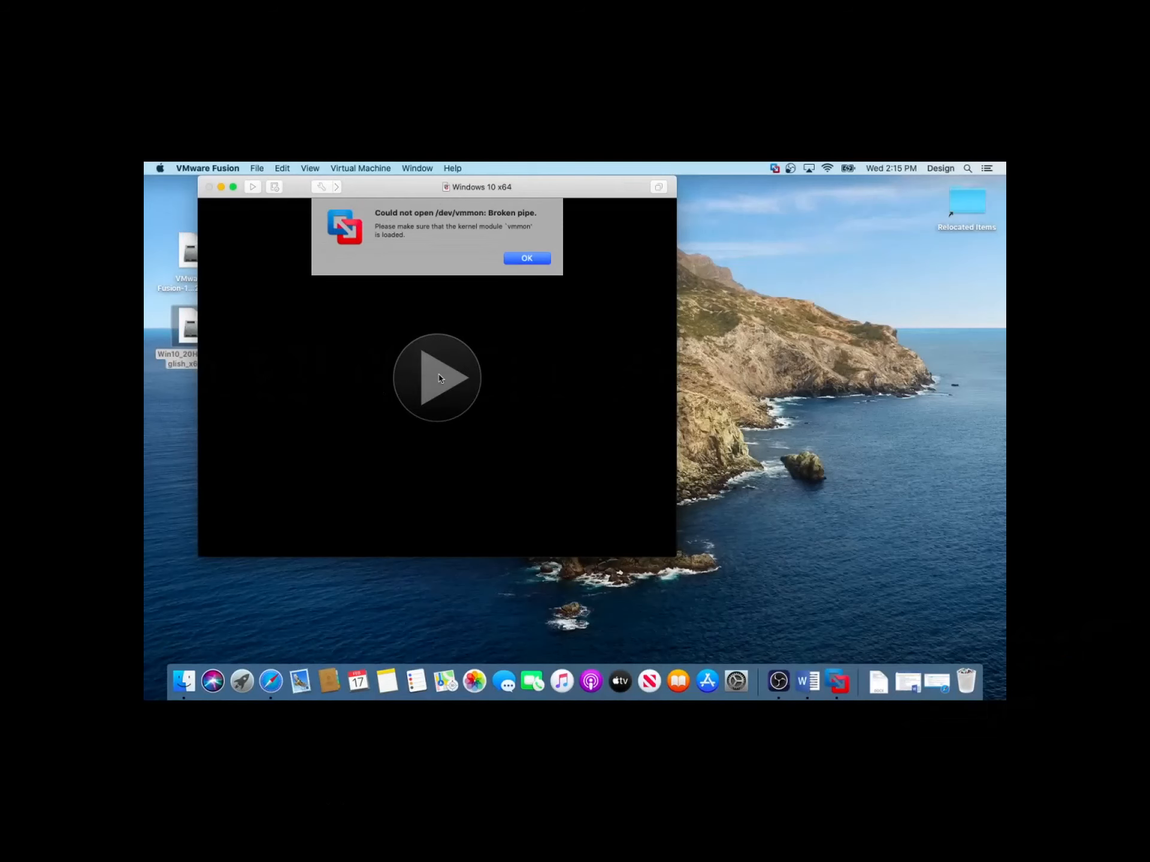
click(527, 258)
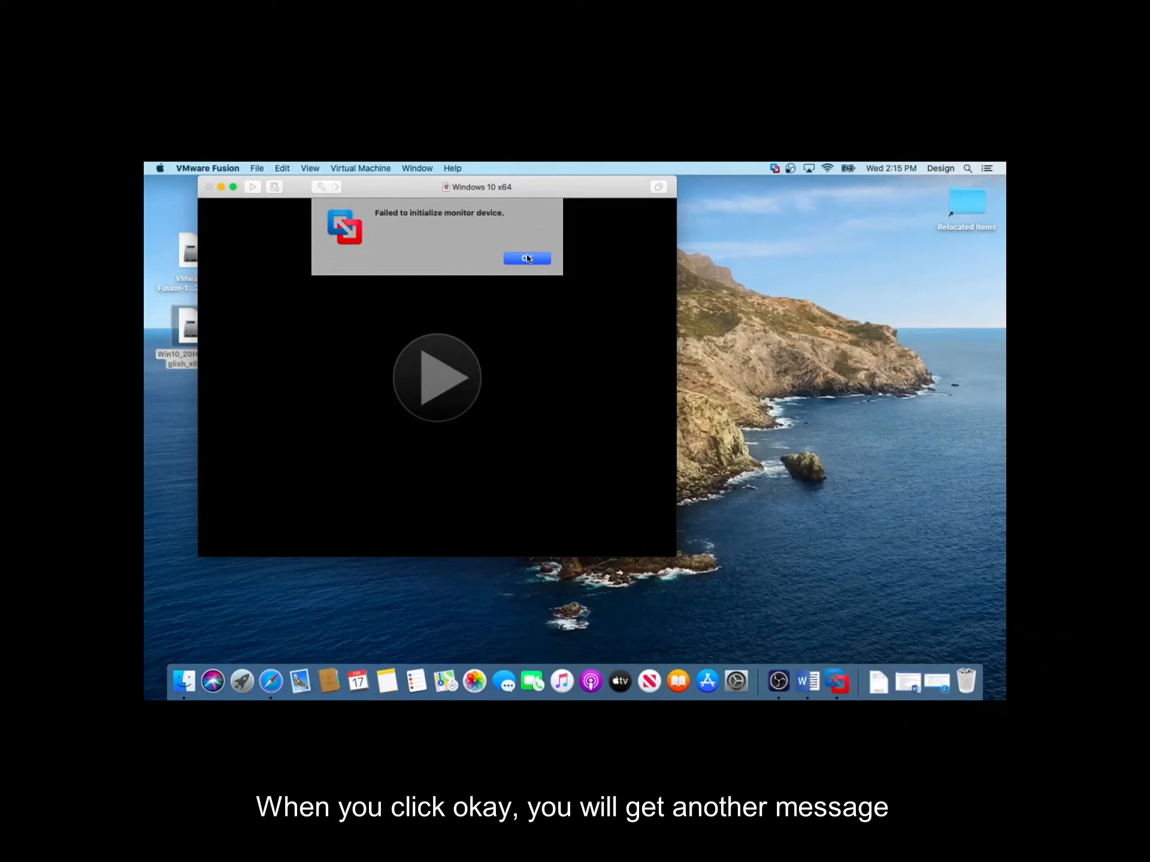
click(527, 258)
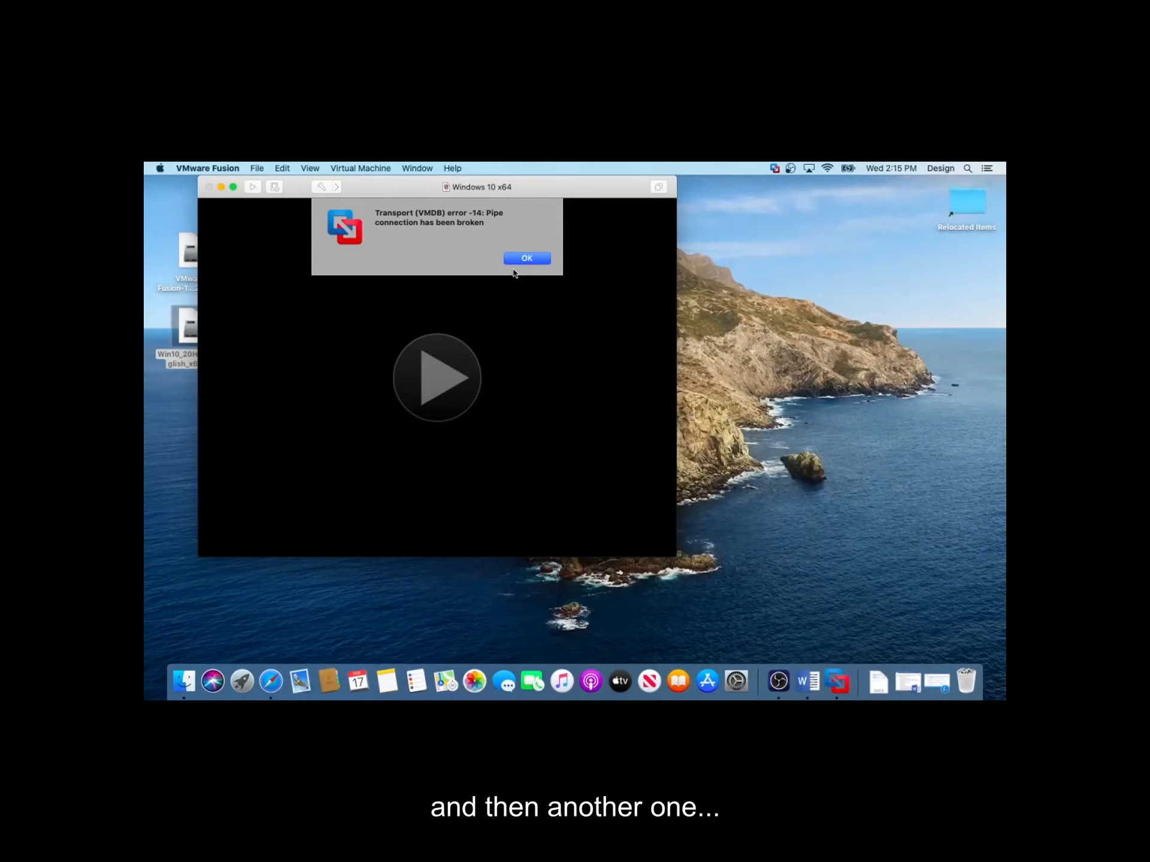
click(531, 260)
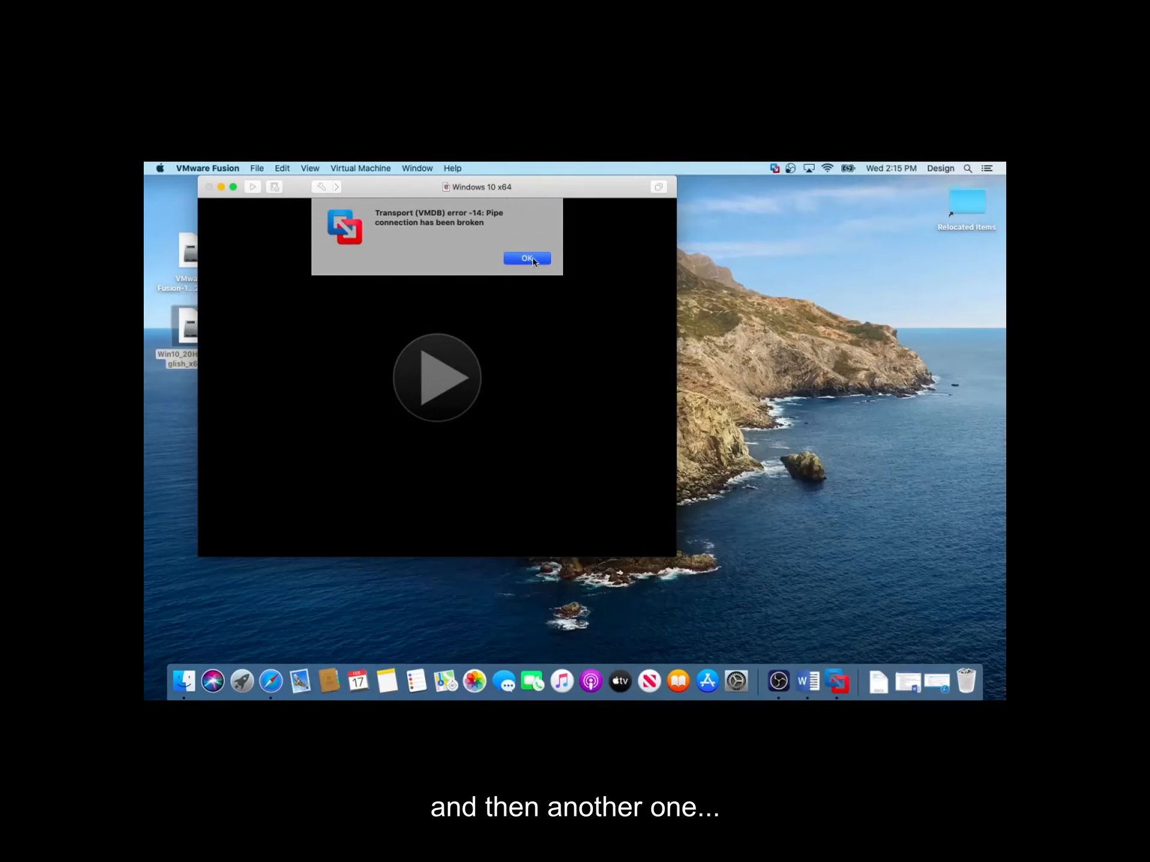
click(433, 386)
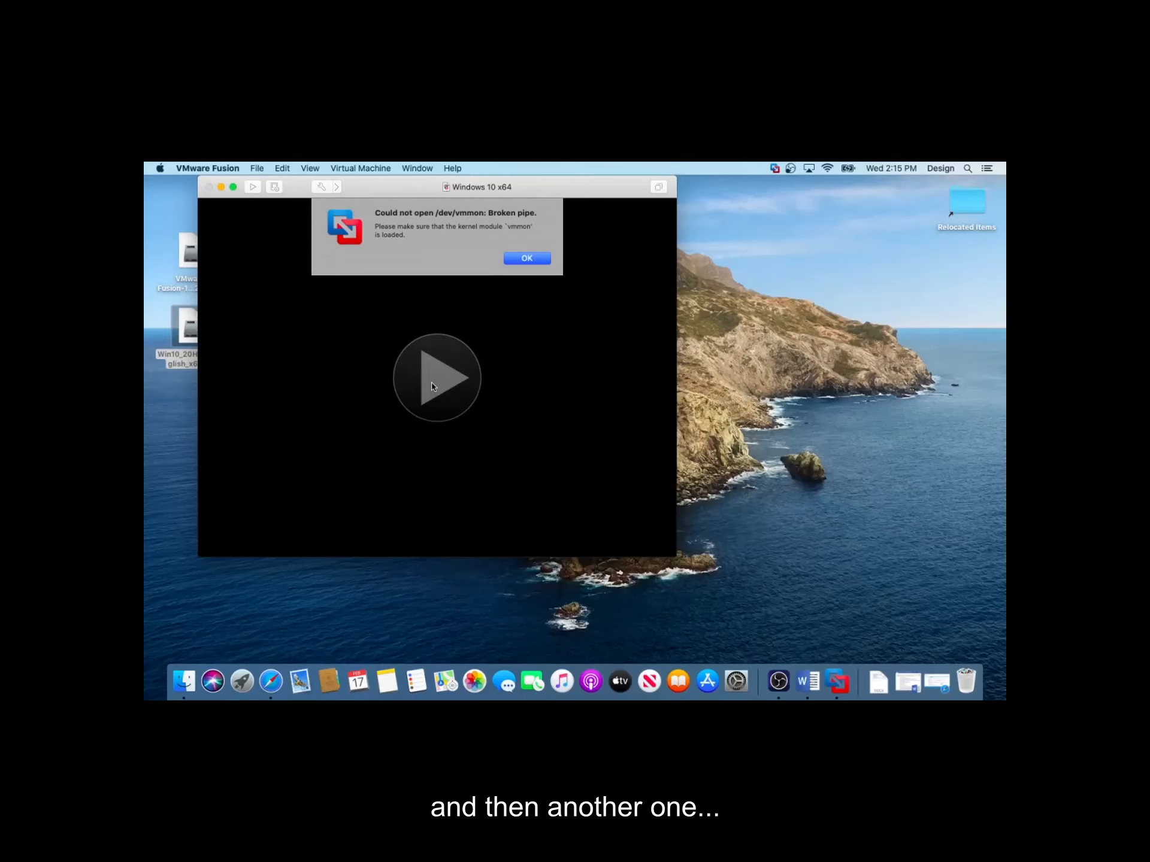
click(530, 258)
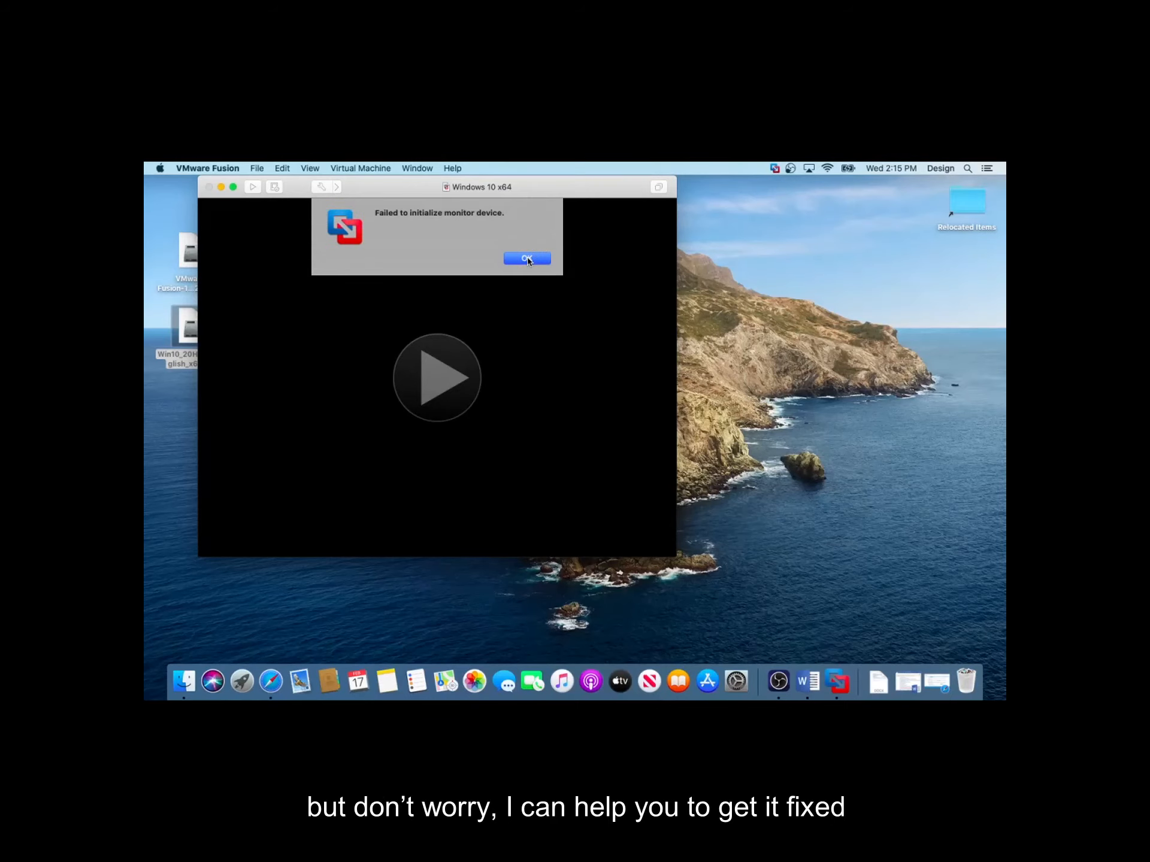
click(527, 258)
click(528, 259)
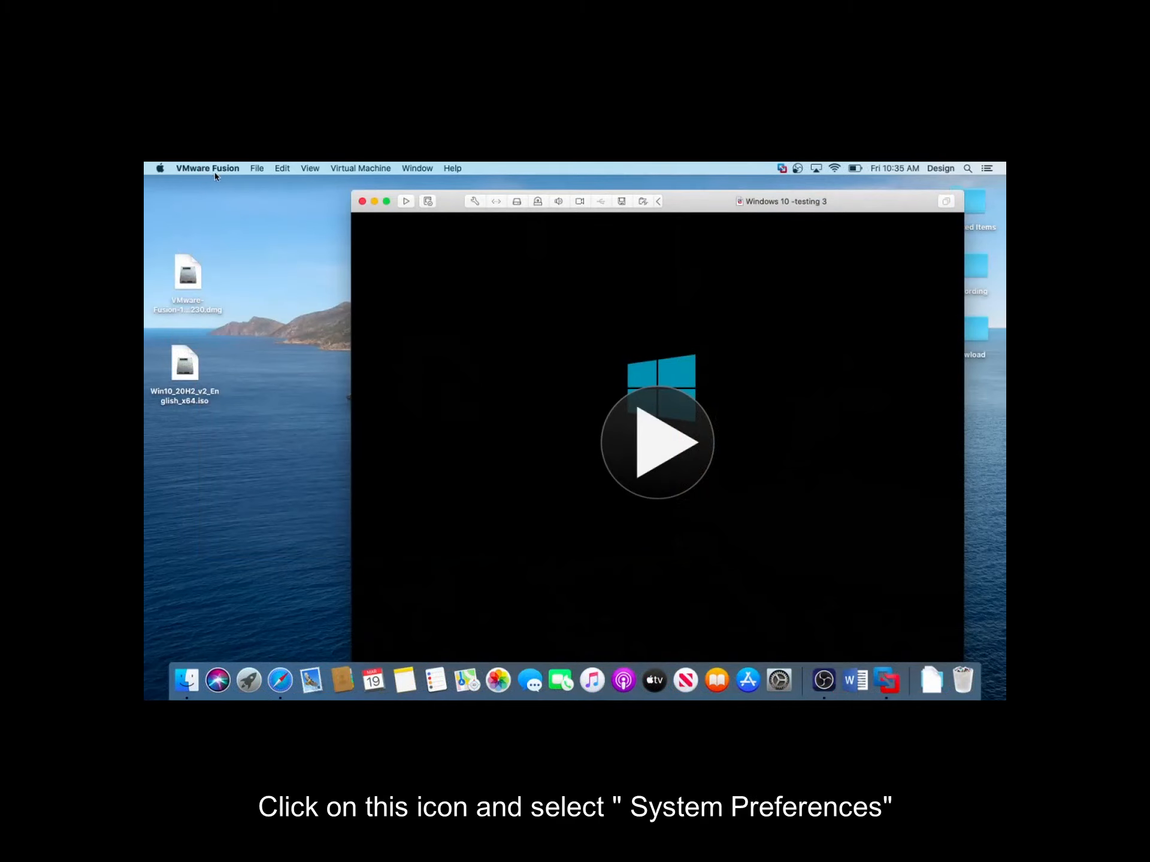
Allow the blocked VMware, Inc. system software in the General settings of Security & Privacy
click(161, 170)
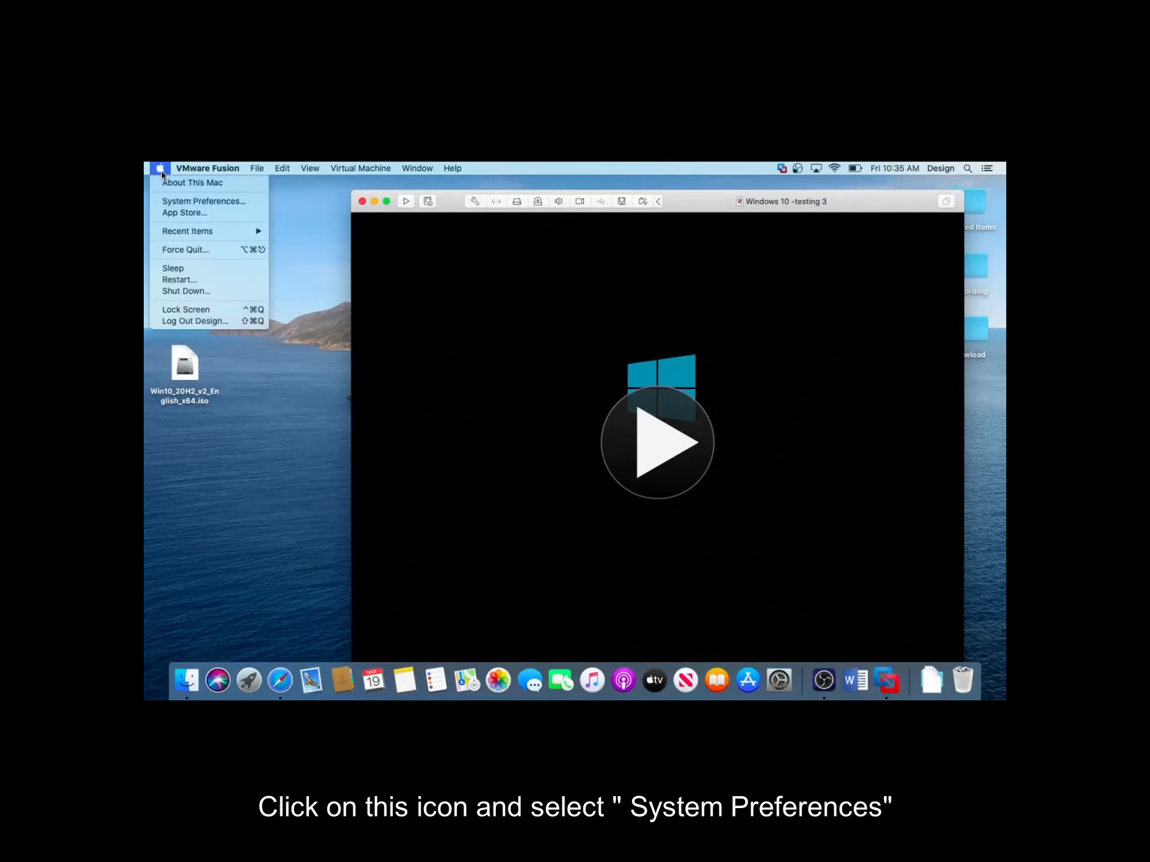
click(225, 202)
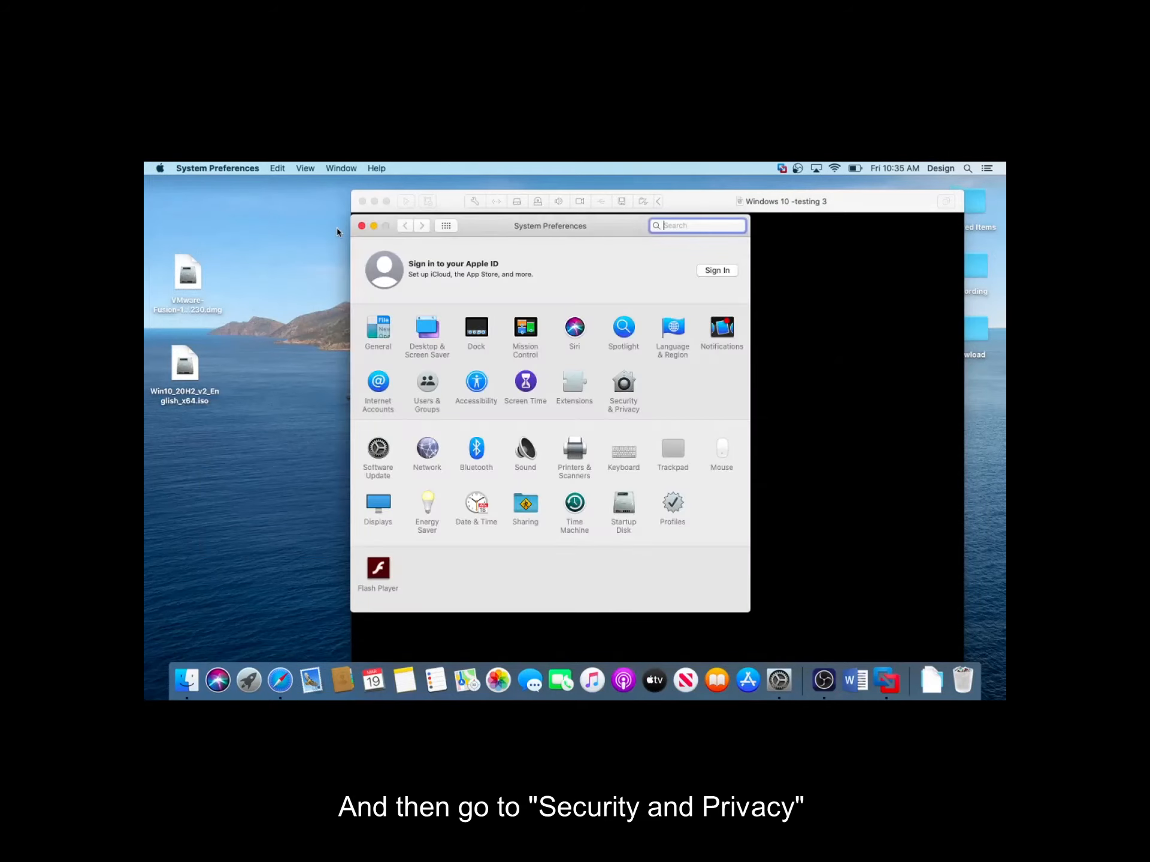
click(622, 388)
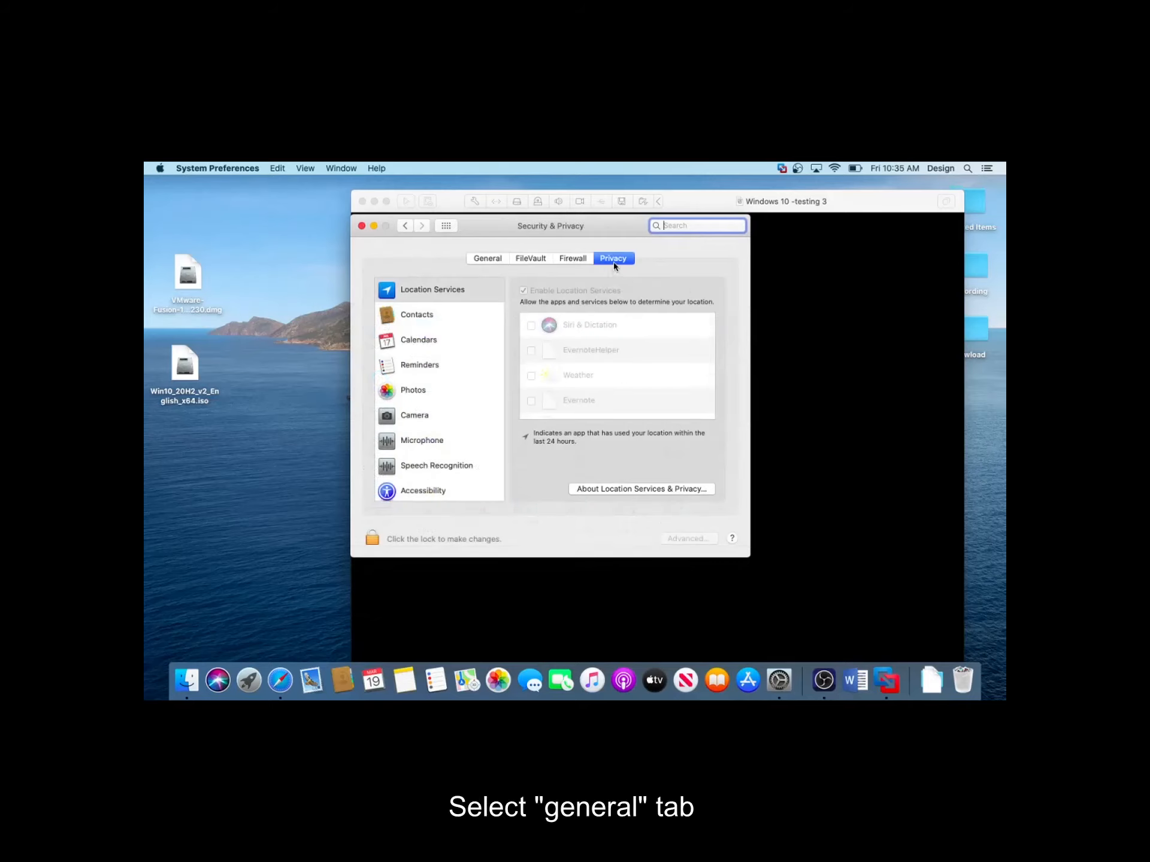
click(492, 259)
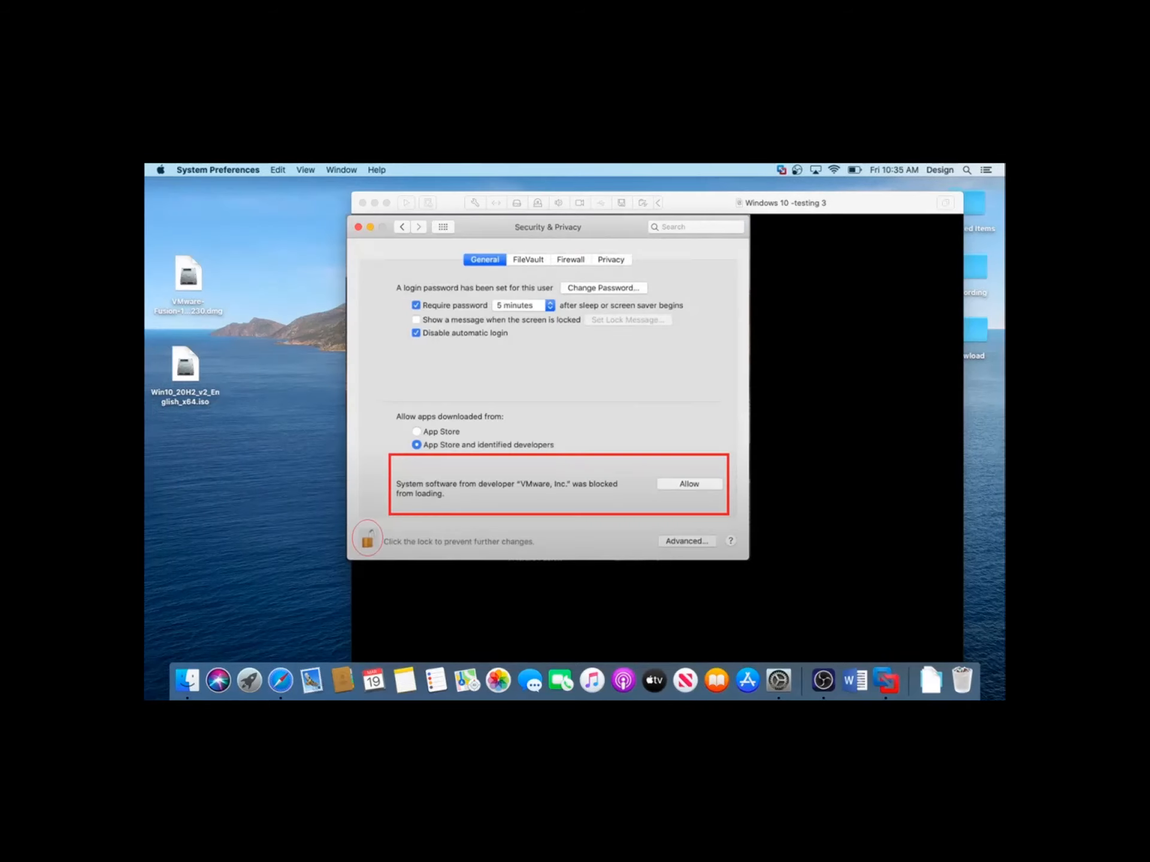